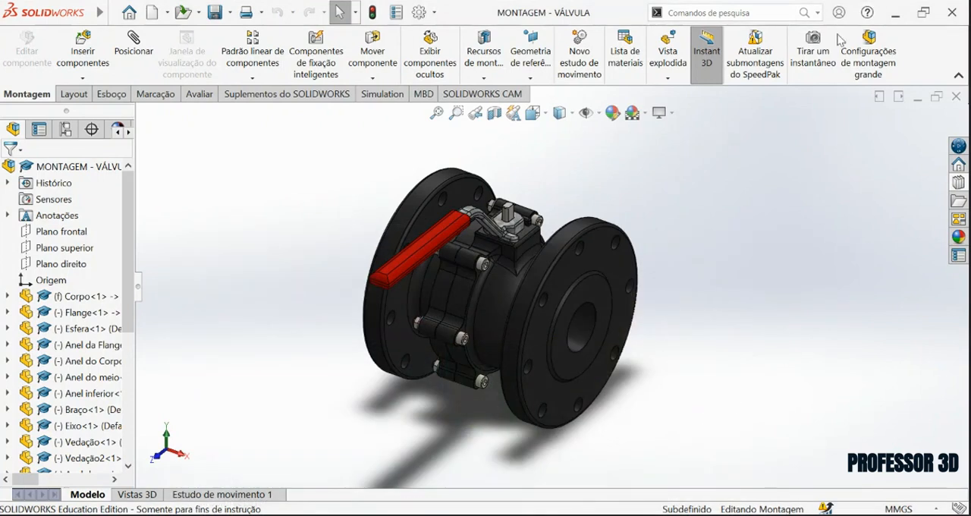
Make the valve body Corpo transparent to expose the internal parts.
scroll(524, 303, down, 2)
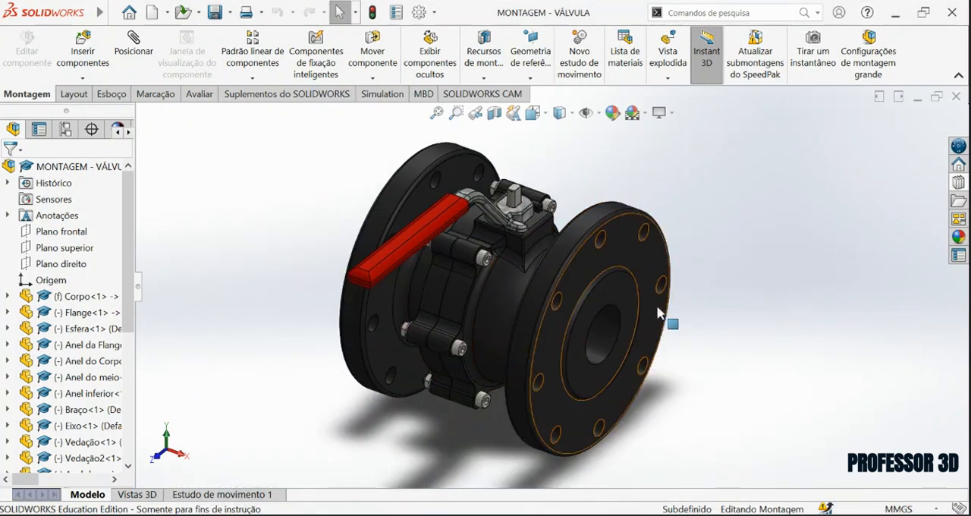
middle_drag(610, 290, 613, 268)
click(613, 269)
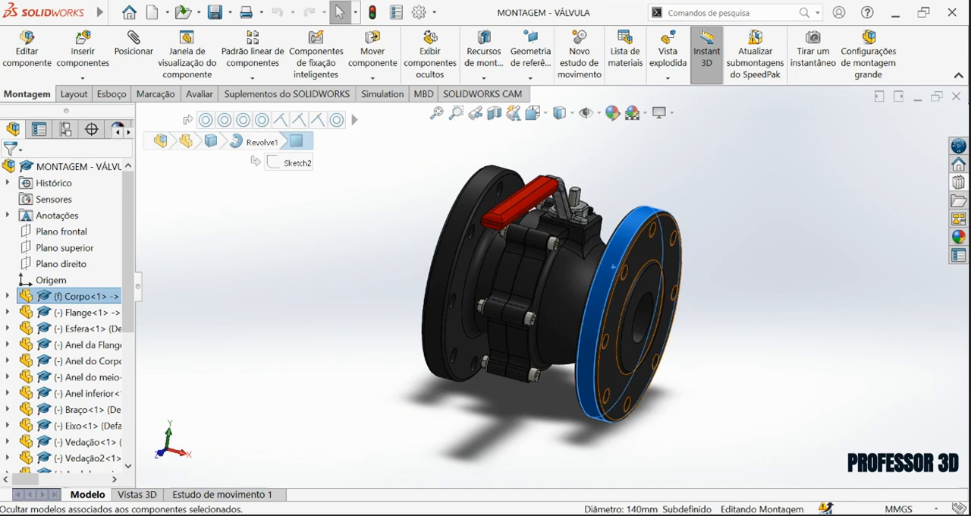
click(738, 215)
click(826, 277)
scroll(552, 305, down, 2)
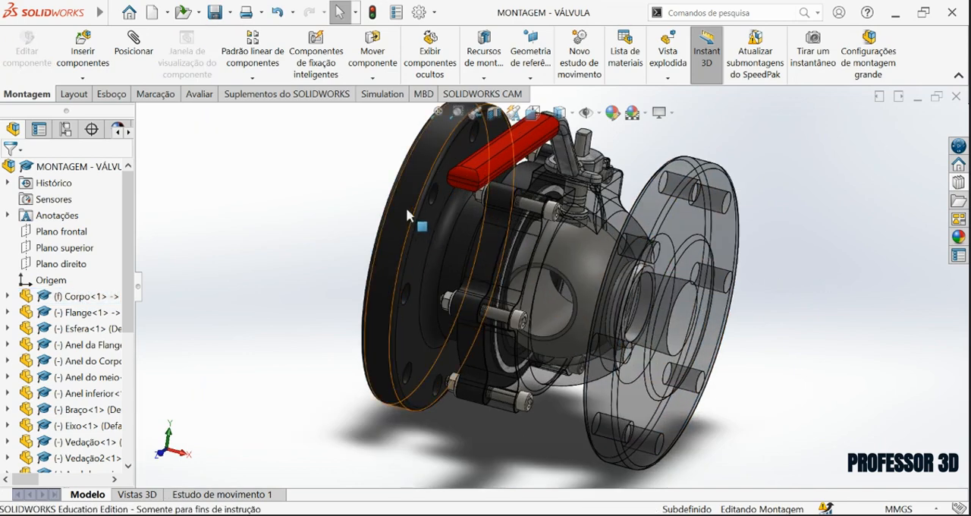
Make the Flange component transparent.
click(406, 206)
click(535, 129)
click(828, 212)
Restore Corpo and Flange to fully opaque display.
scroll(664, 255, down, 1)
scroll(655, 256, up, 1)
middle_drag(639, 251, 646, 204)
click(647, 204)
click(686, 157)
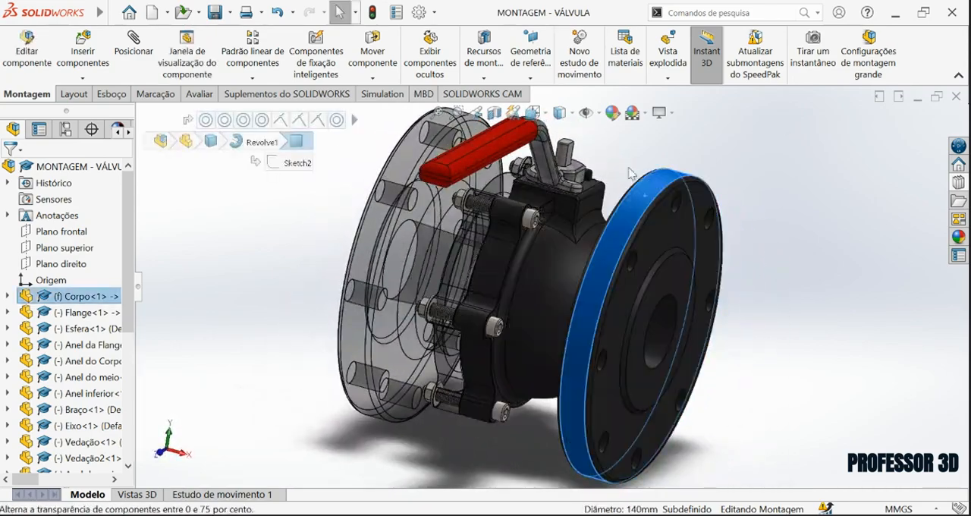
click(399, 184)
click(211, 141)
Show the exploded view of the valve assembly and examine its parts in isometric orientation.
click(59, 168)
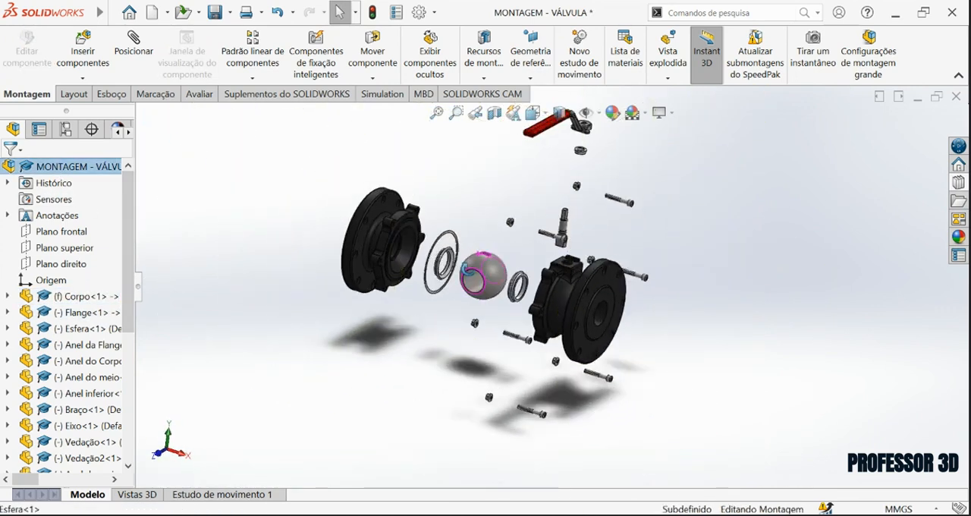
key(ctrl+7)
scroll(585, 331, down, 2)
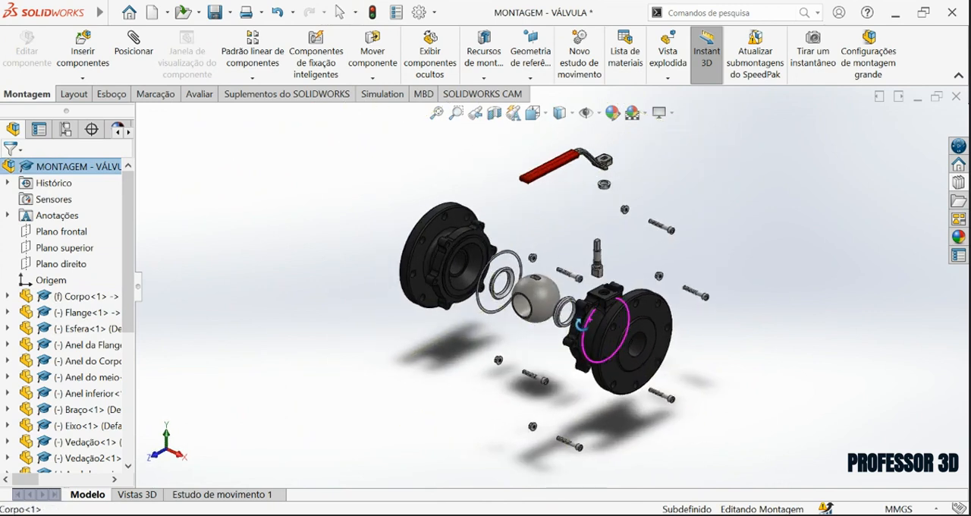
middle_drag(572, 263, 677, 216)
key(ctrl+7)
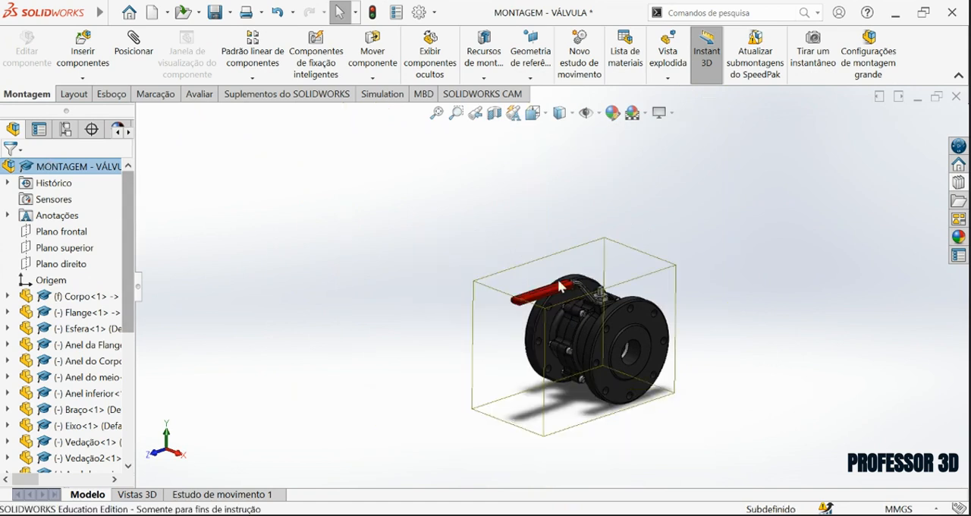
Play the exploded-view animation of the valve in isometric orientation, close it, and return to the collapsed assembly.
middle_drag(580, 310, 627, 349)
click(533, 113)
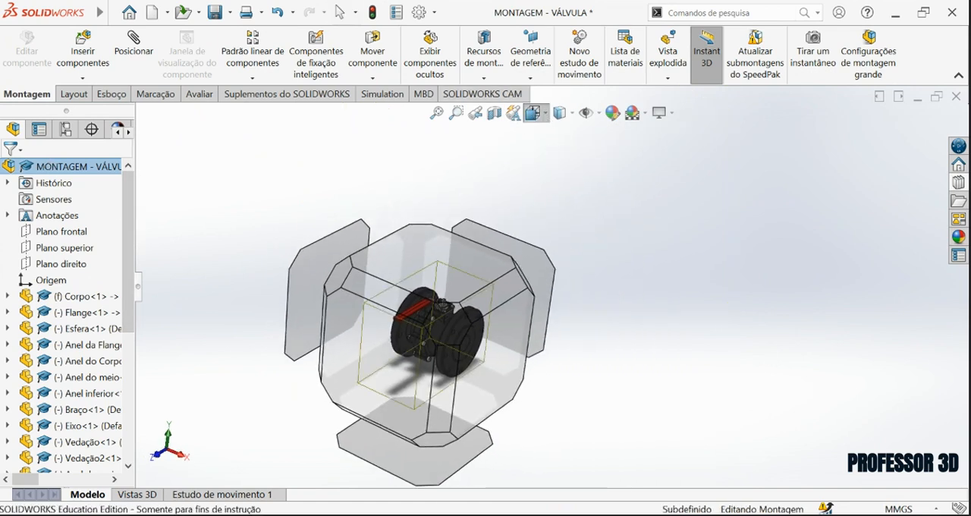
click(448, 327)
scroll(594, 260, up, 2)
scroll(697, 217, down, 2)
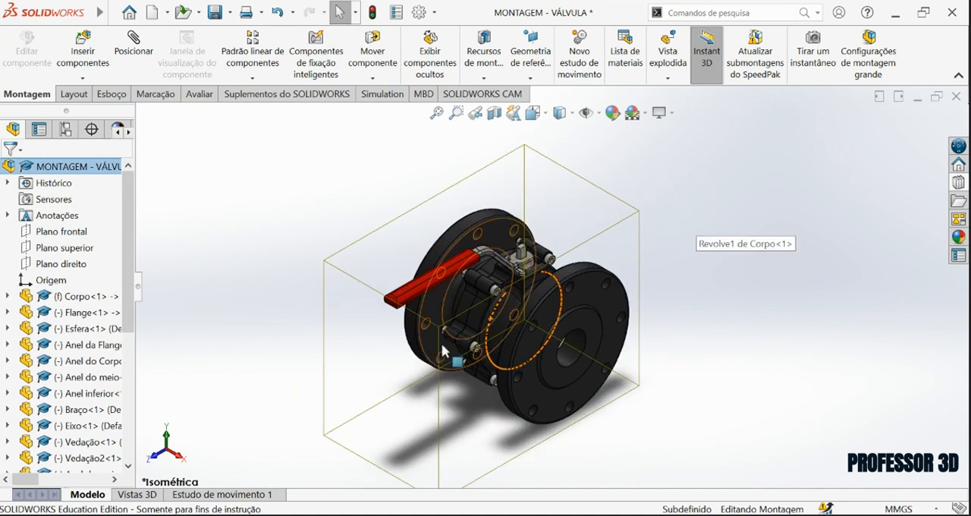
click(280, 269)
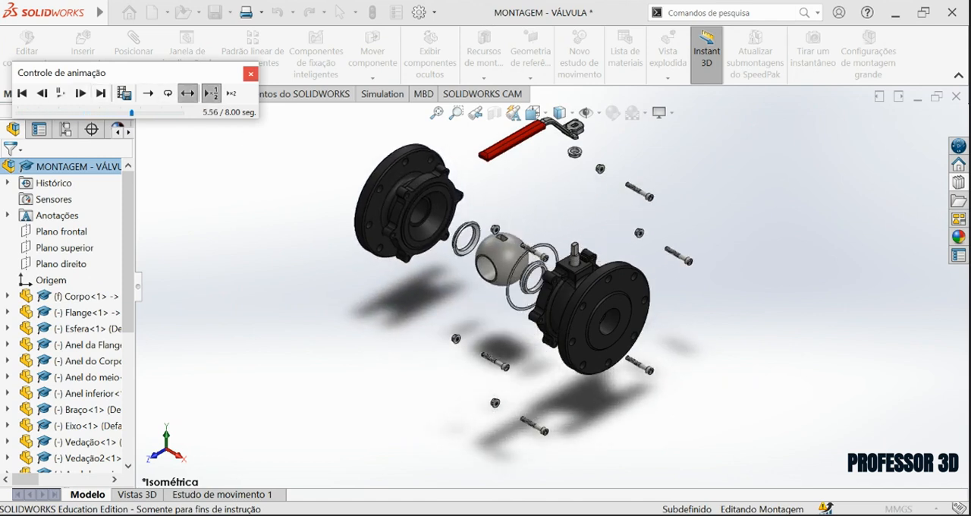
click(250, 73)
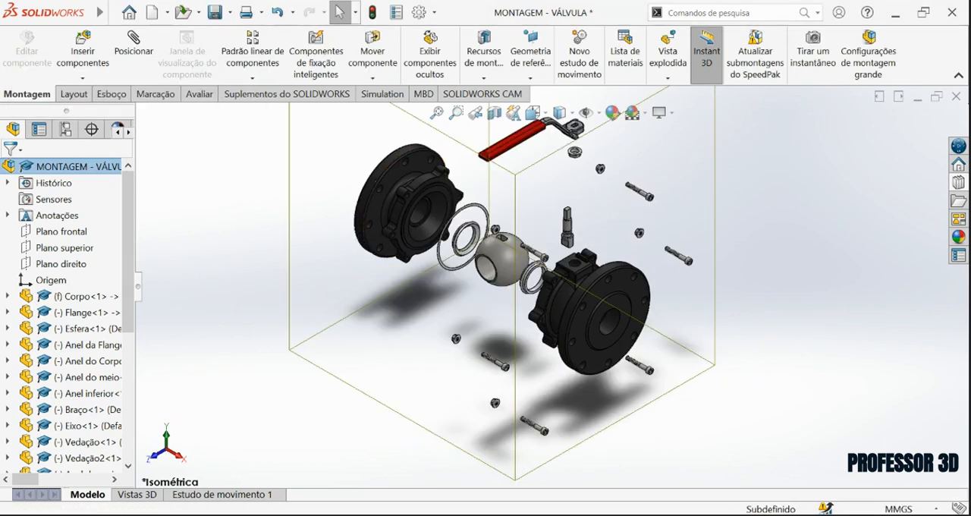
scroll(536, 323, down, 2)
key(Escape)
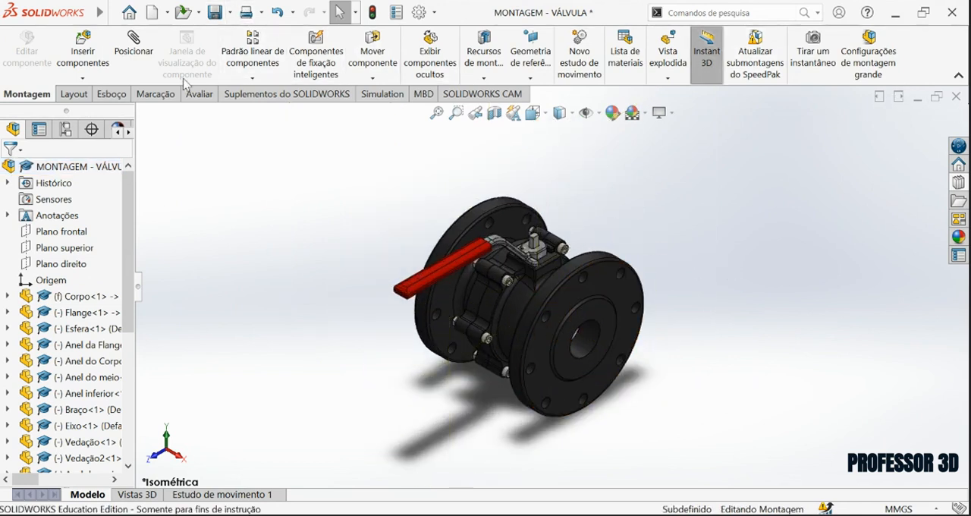
Create a new assembly document and place the Corpo part as its first component.
click(155, 13)
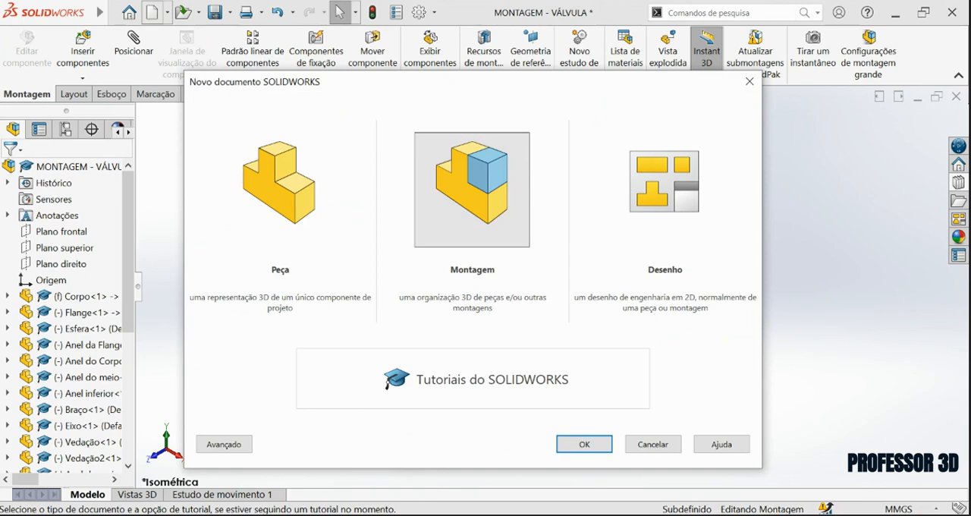
click(584, 444)
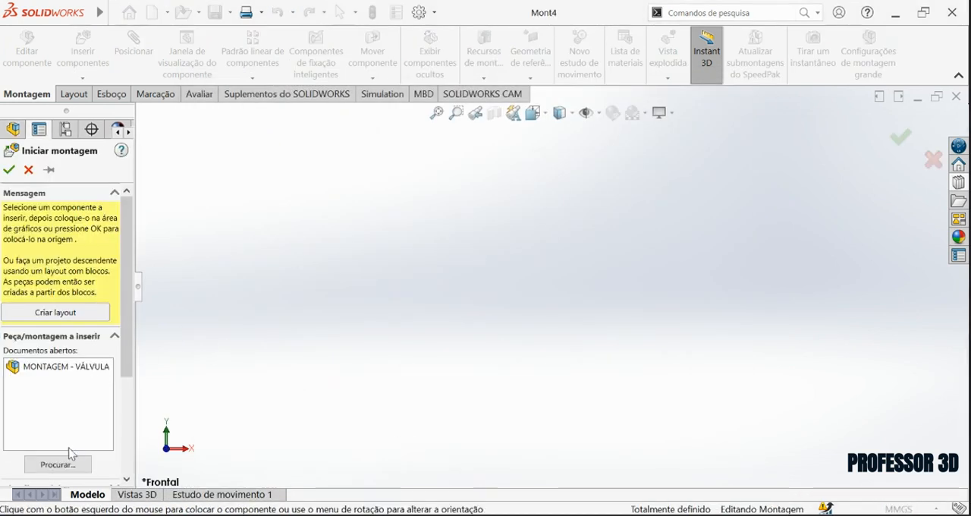
click(67, 462)
double_click(637, 233)
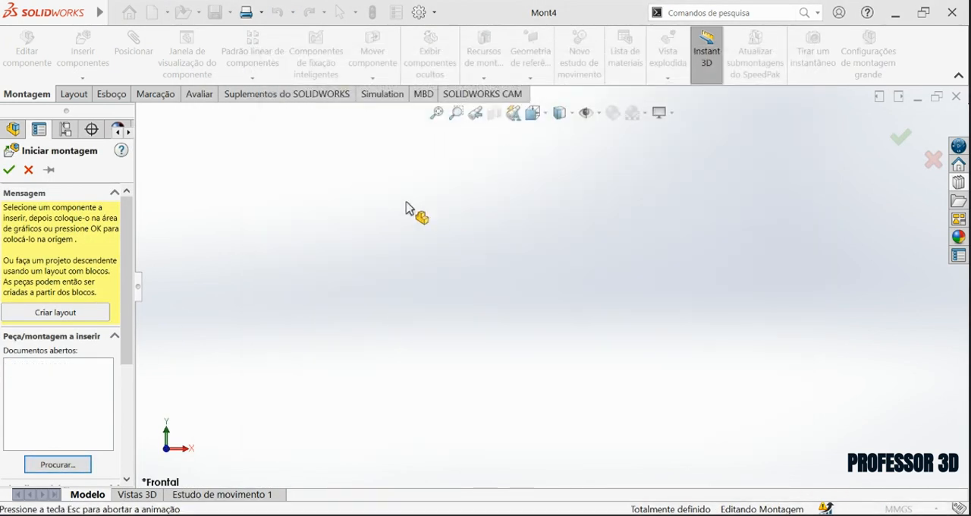
click(568, 294)
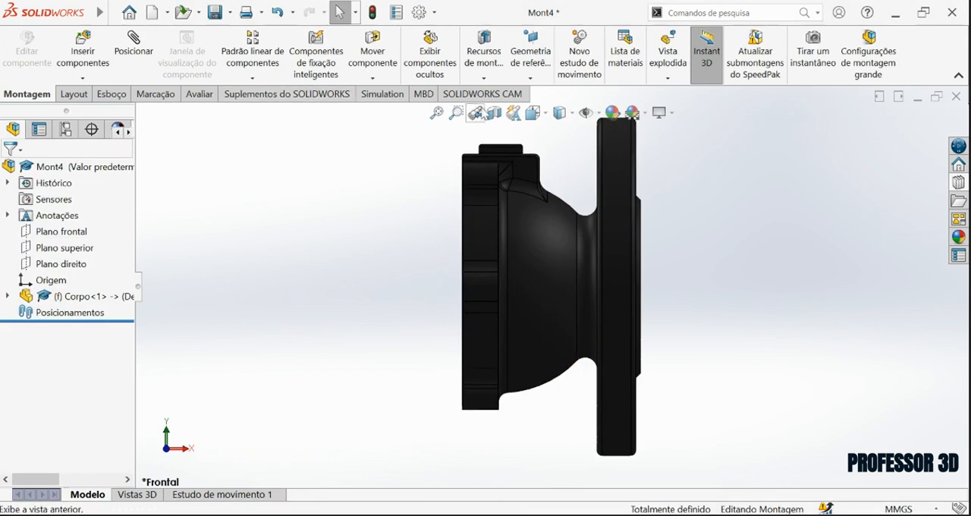
Insert the Flange part beside Corpo, working in the isometric view.
click(534, 113)
click(507, 241)
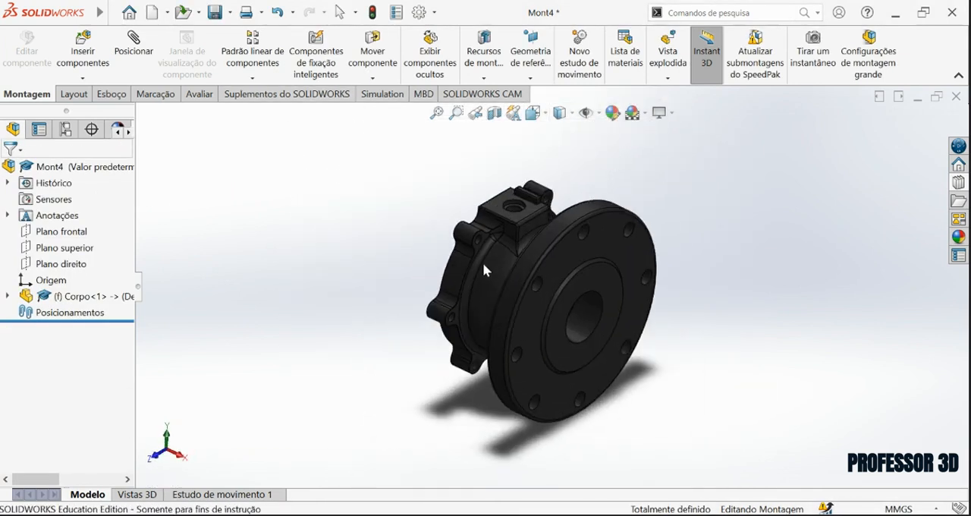
click(84, 47)
click(57, 441)
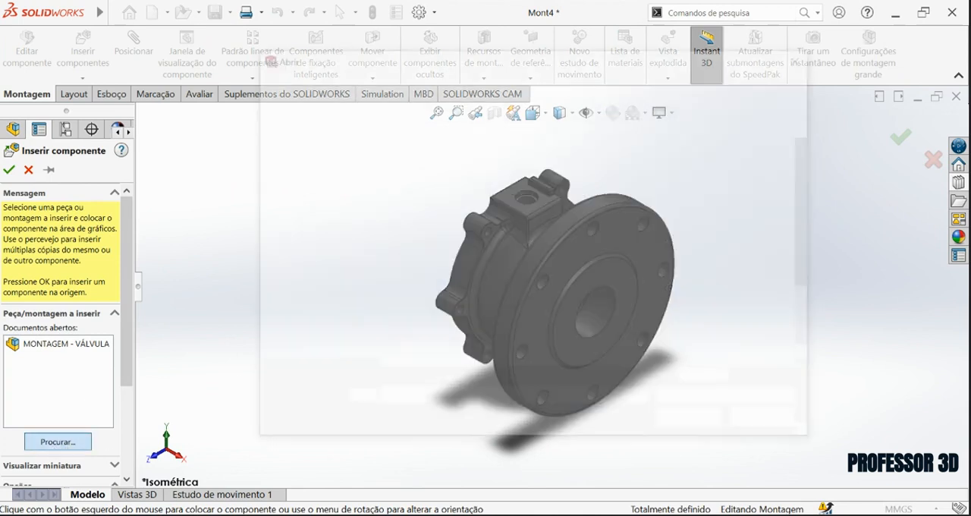
click(455, 282)
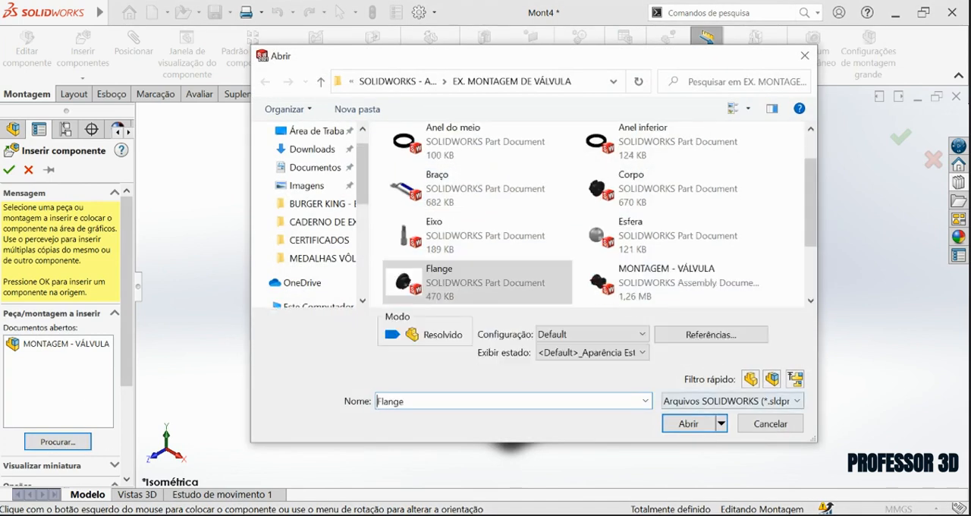
click(480, 248)
Mate the outer cylindrical rims of Flange and Corpo as concentric.
scroll(543, 222, down, 2)
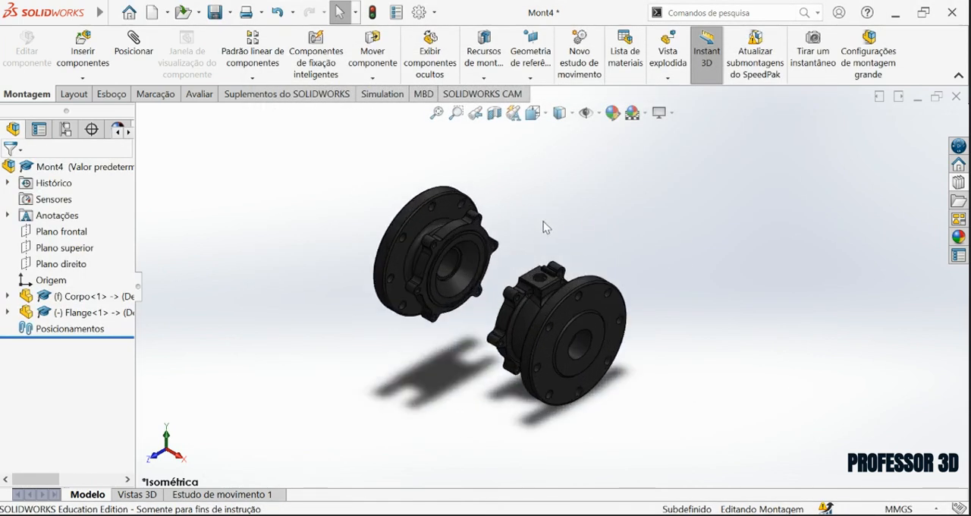
click(416, 211)
ctrl+click(575, 286)
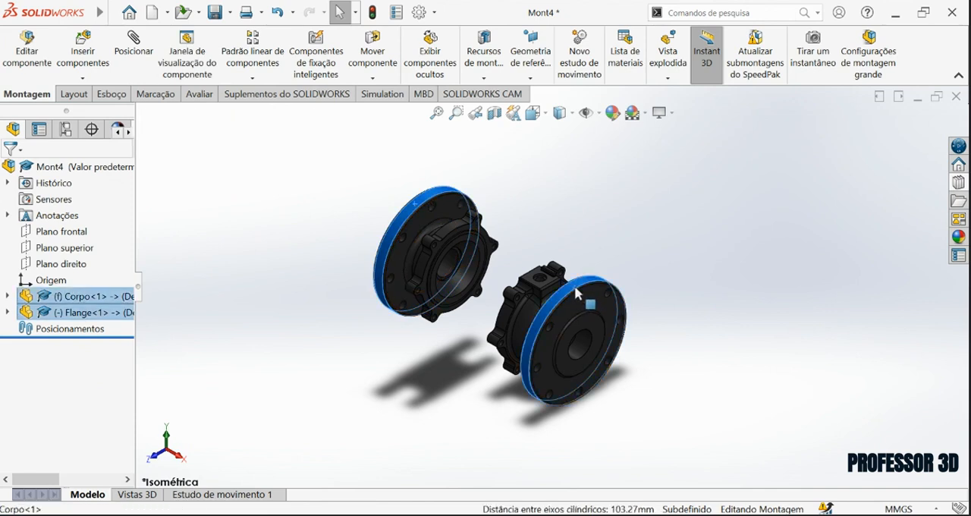
click(129, 51)
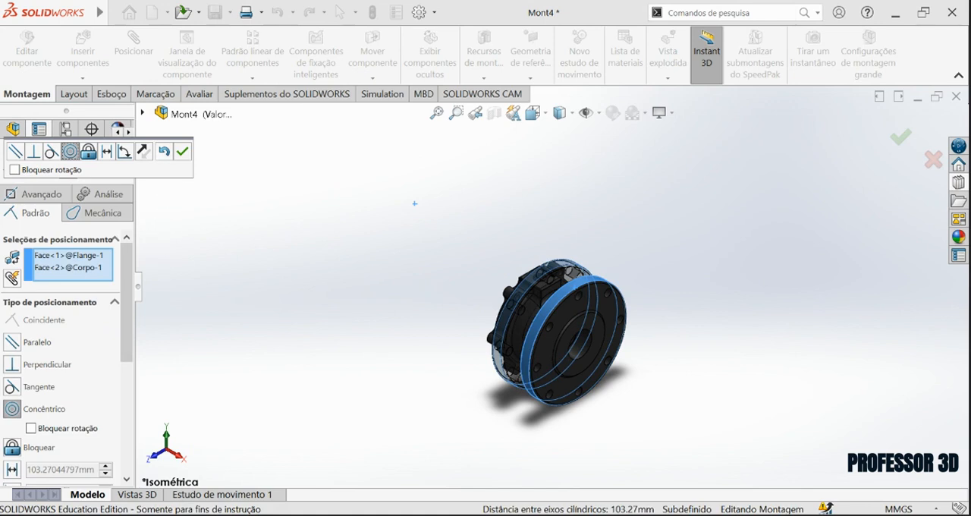
click(182, 151)
click(9, 173)
Move the Flange away from Corpo along their shared axis, leaving a gap between them.
scroll(569, 280, down, 3)
drag(541, 265, 281, 114)
scroll(405, 205, up, 3)
right_drag(406, 201, 406, 239)
scroll(433, 232, down, 1)
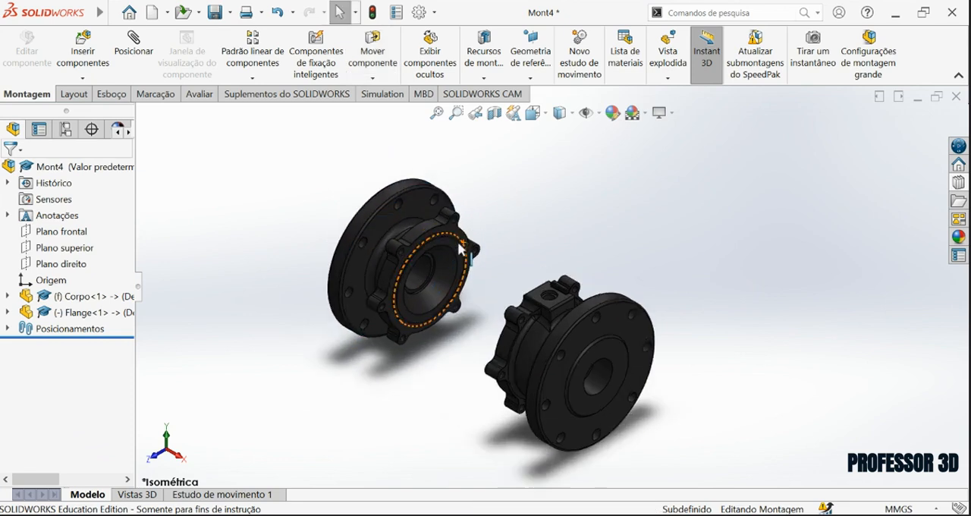
Mate the bolt hole in the Flange's upper lug concentric with the matching lug hole in Corpo.
scroll(456, 244, down, 4)
scroll(724, 364, up, 5)
scroll(548, 331, down, 3)
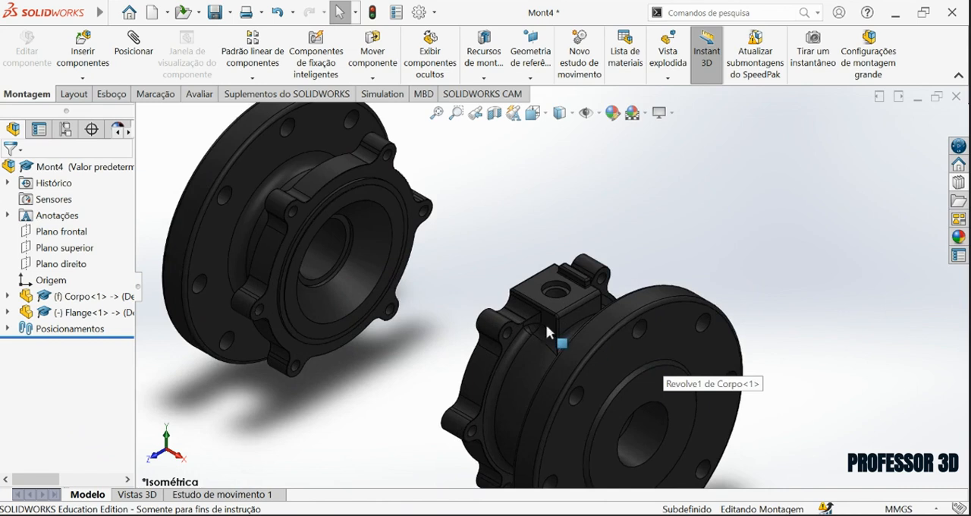
scroll(548, 332, down, 3)
scroll(478, 311, up, 5)
scroll(410, 195, down, 2)
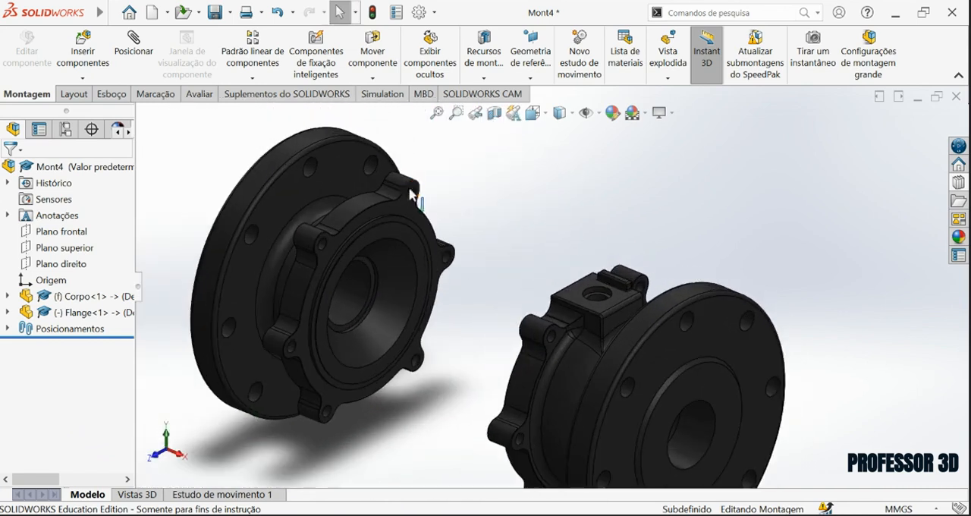
scroll(406, 190, down, 2)
scroll(460, 220, down, 2)
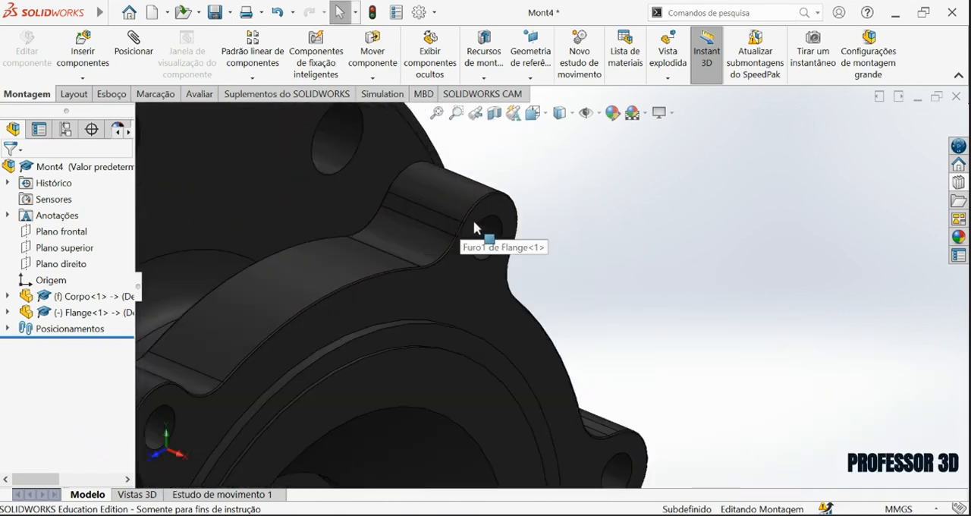
scroll(475, 225, up, 5)
scroll(496, 278, down, 4)
click(548, 279)
scroll(550, 281, up, 5)
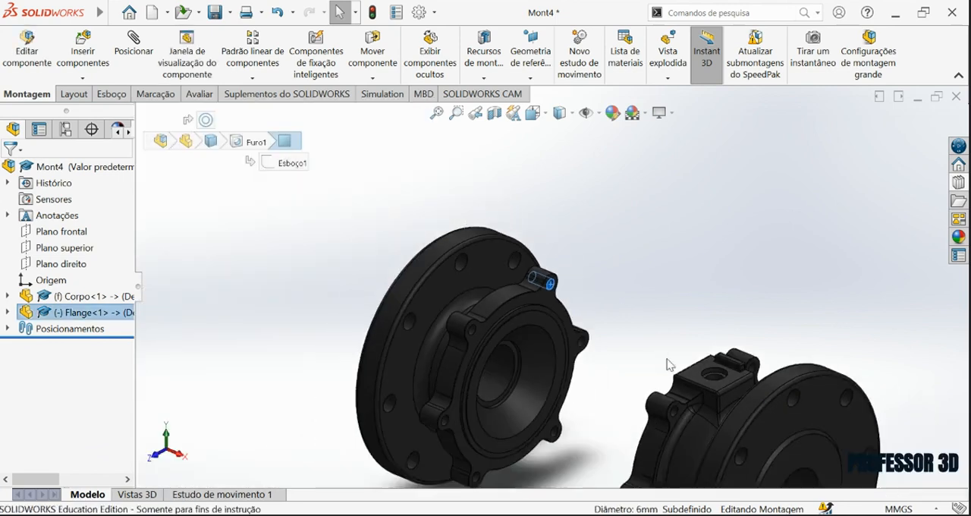
scroll(629, 301, down, 6)
ctrl+click(629, 301)
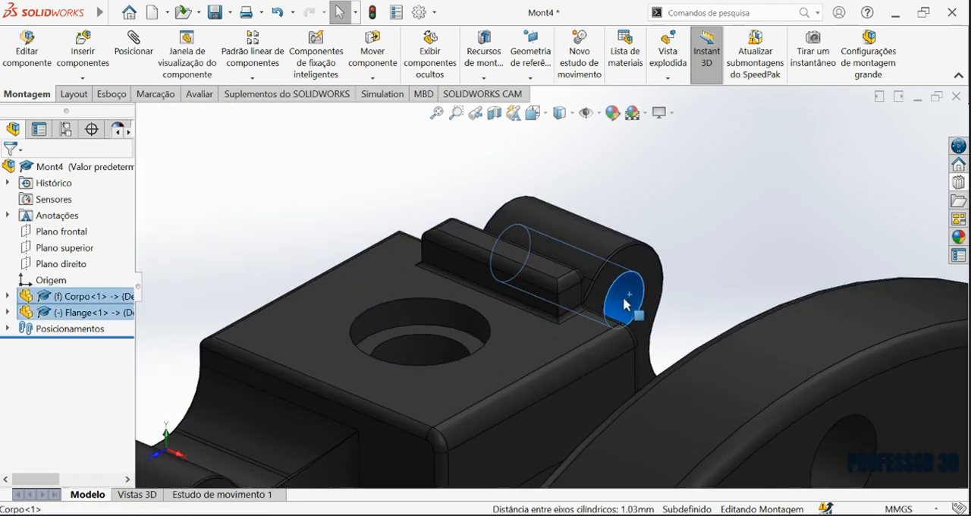
scroll(546, 281, up, 5)
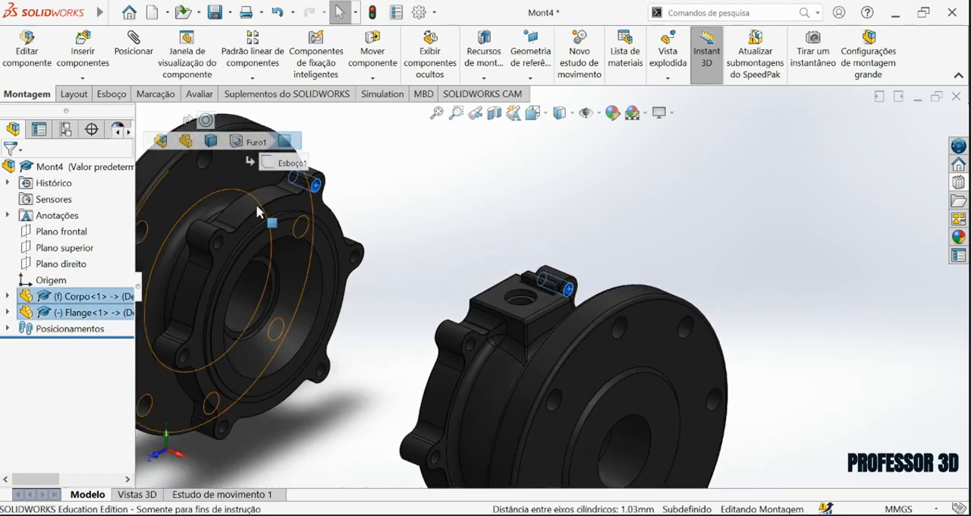
click(134, 44)
click(12, 169)
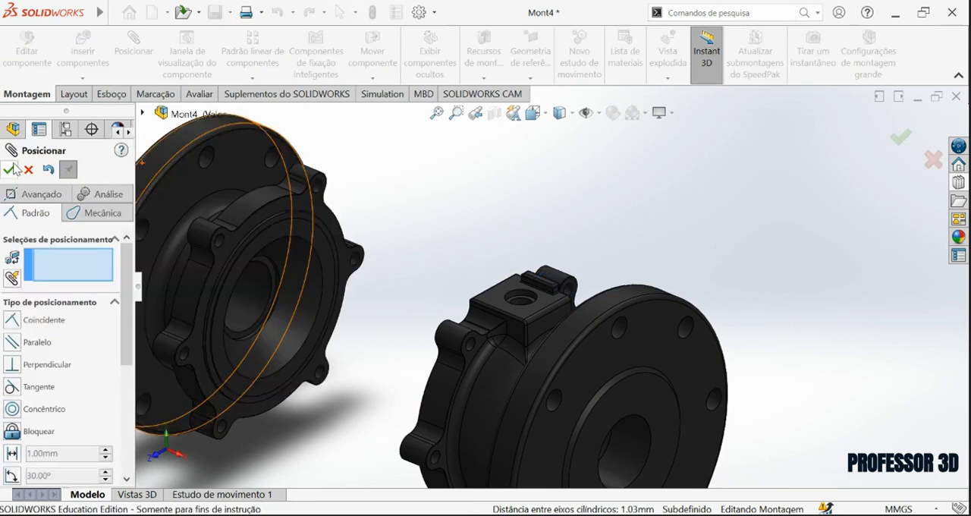
click(8, 171)
Move the Flange slightly to check its remaining freedom, and examine how its lugs align with Corpo.
scroll(486, 308, up, 2)
scroll(533, 312, down, 1)
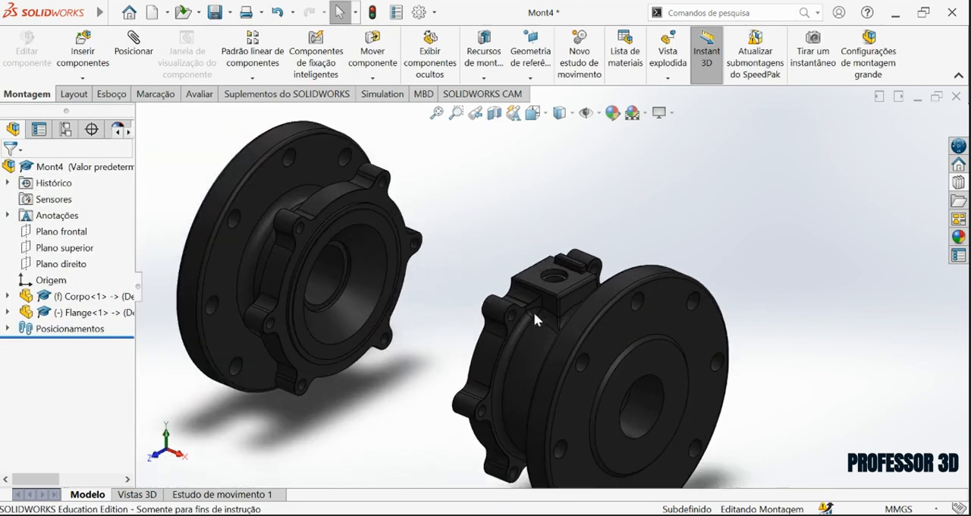
drag(366, 211, 388, 234)
click(476, 260)
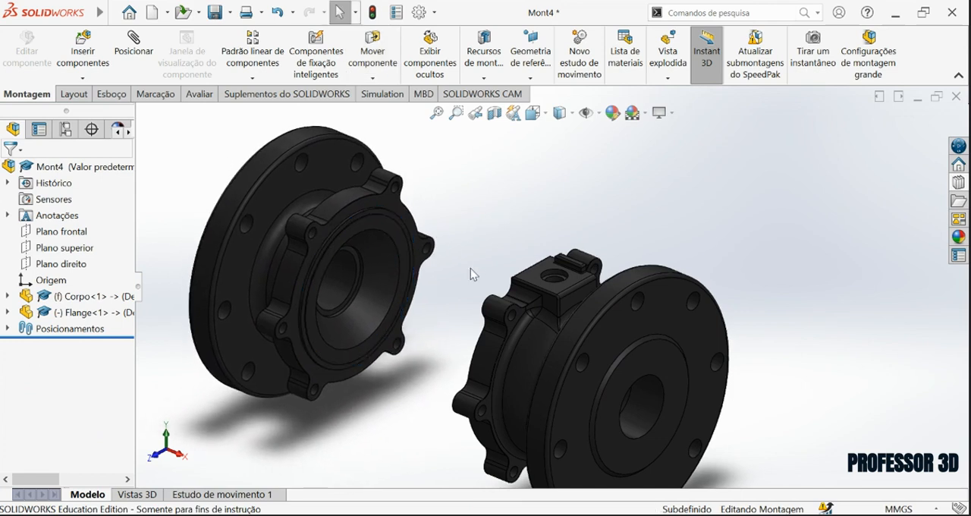
scroll(482, 271, up, 2)
scroll(491, 290, down, 1)
middle_drag(491, 290, 499, 249)
scroll(592, 202, up, 1)
scroll(593, 337, down, 2)
scroll(590, 339, up, 3)
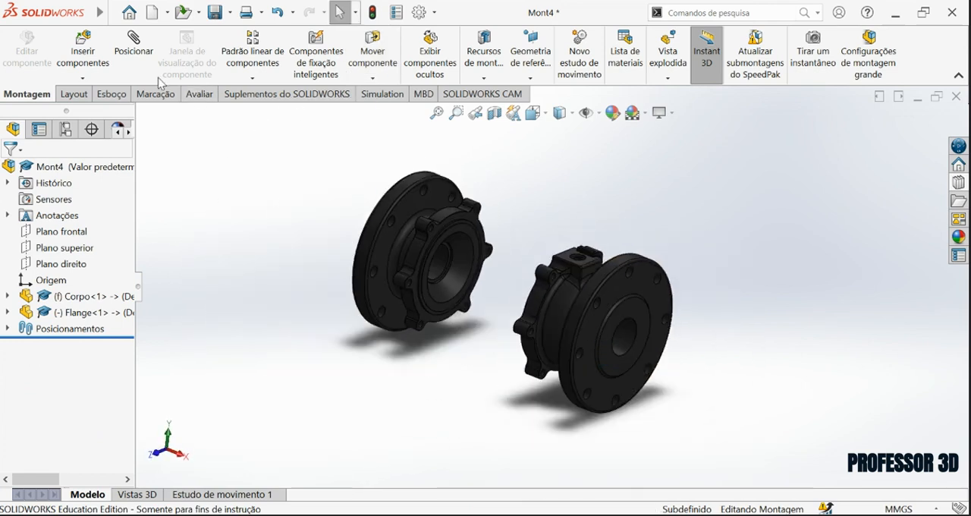
Start inserting components and select the part files Anel da Flange, Anel do Corpo, Anel do meio and Anel inferior.
click(84, 48)
click(73, 442)
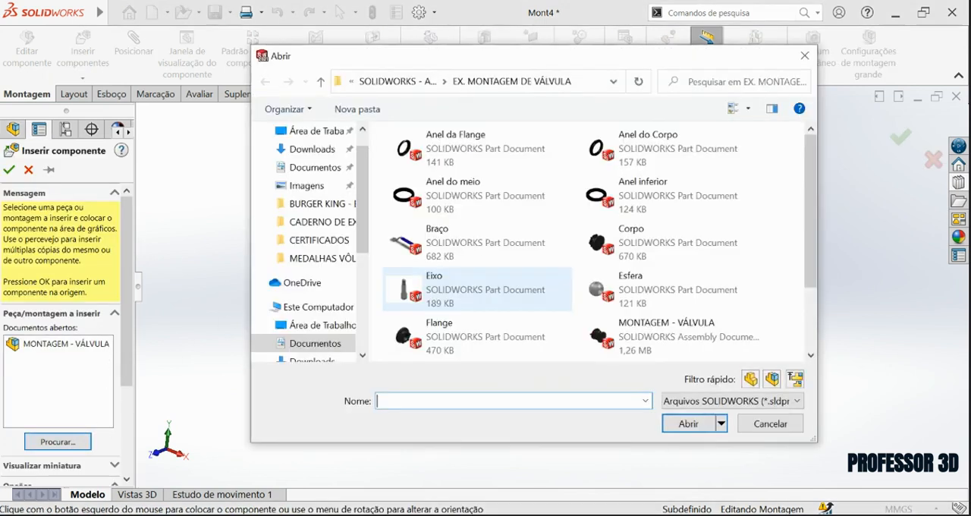
click(455, 148)
ctrl+click(657, 155)
ctrl+click(483, 195)
ctrl+click(589, 199)
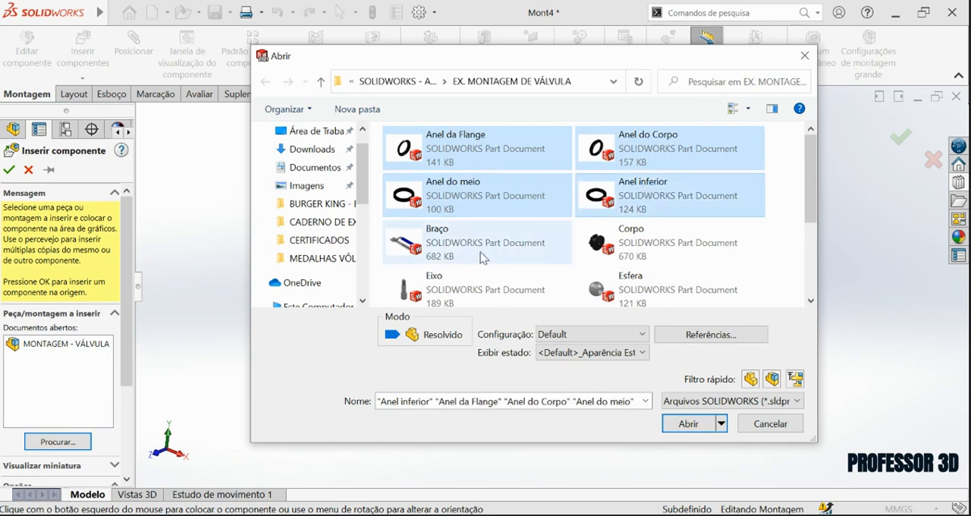
Add the part files Braço, Eixo, Esfera, Vedação and Vedação2 to the selection and open them all for insertion.
ctrl+click(448, 256)
scroll(454, 269, down, 3)
scroll(470, 250, up, 2)
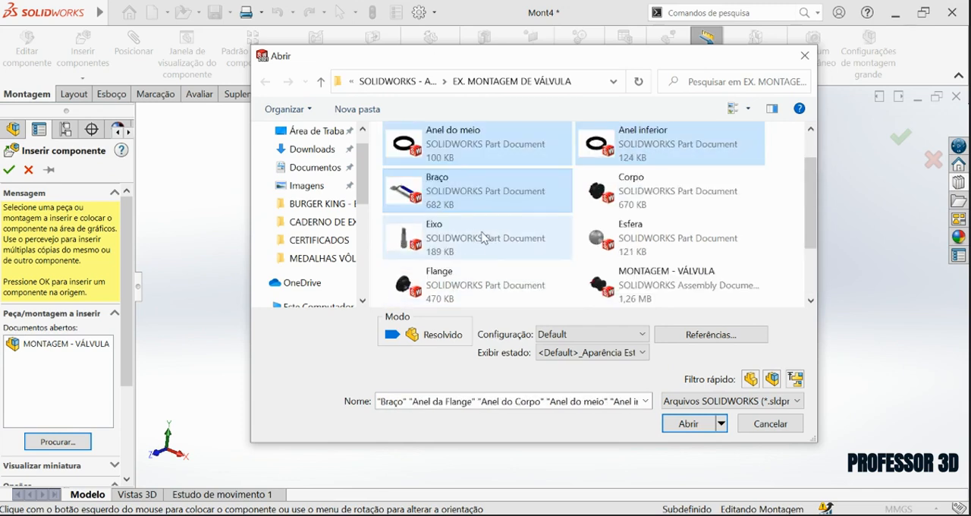
ctrl+click(438, 252)
ctrl+click(632, 247)
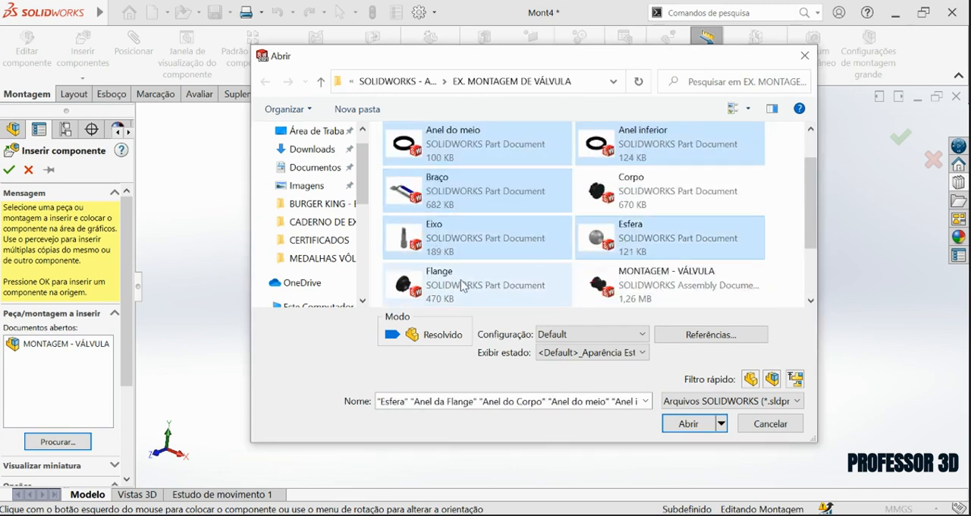
scroll(643, 278, down, 2)
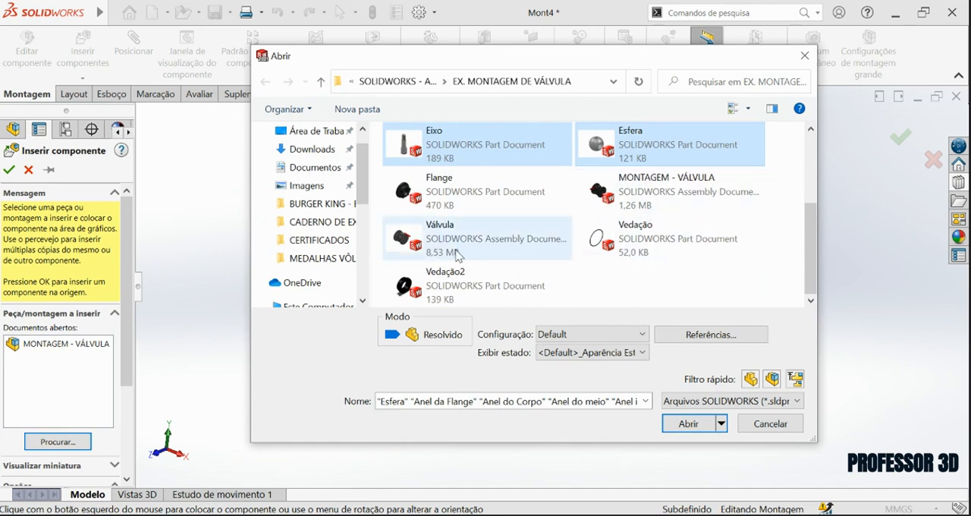
ctrl+click(635, 241)
ctrl+click(465, 293)
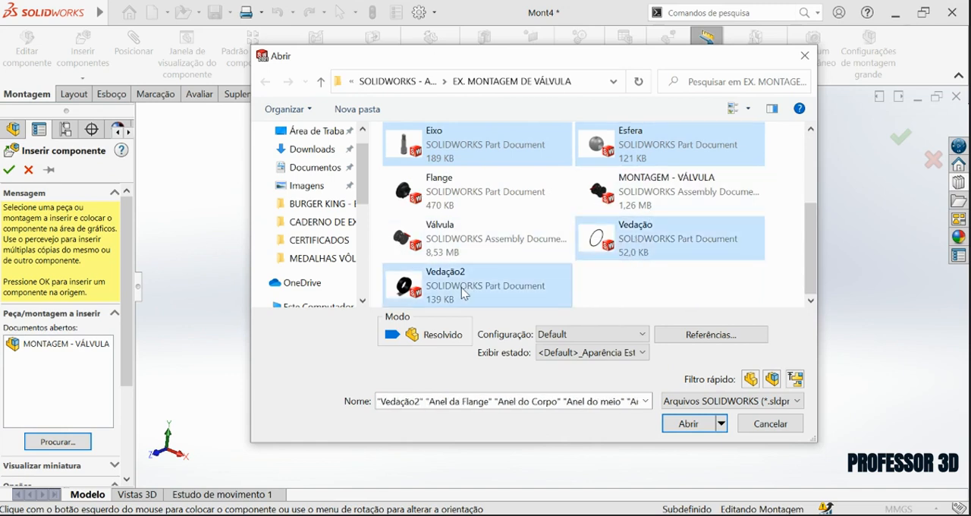
click(687, 423)
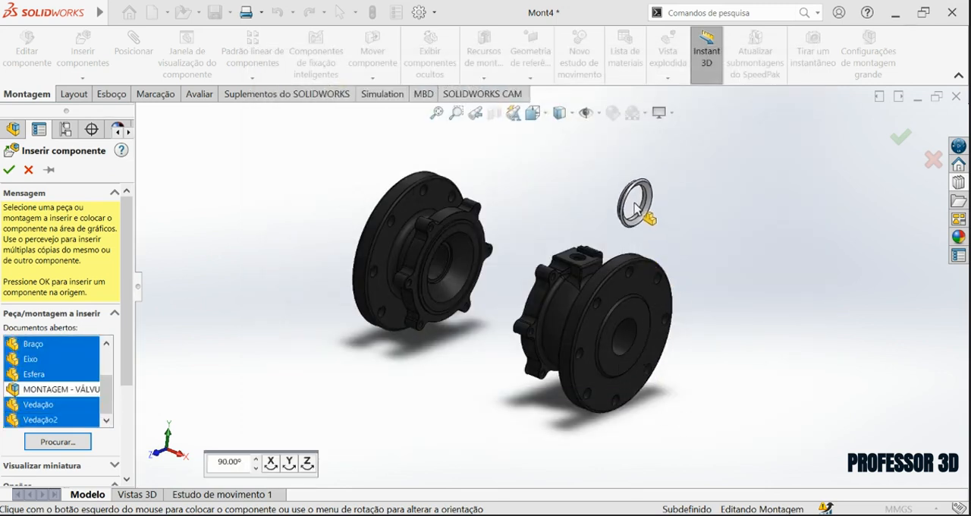
Place the four Anel rings, Braço, Eixo, Esfera, Vedação and Vedação2 in free space around Corpo and Flange.
click(535, 175)
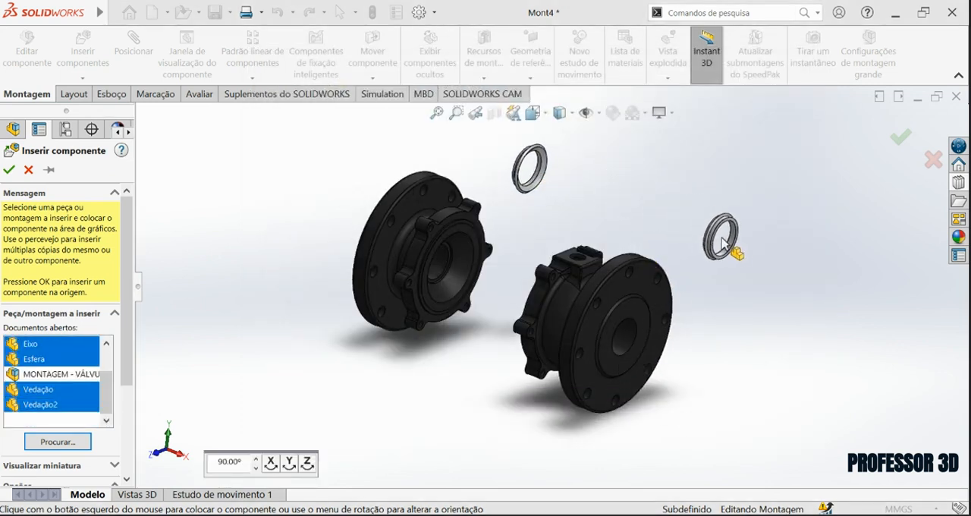
click(622, 177)
click(642, 209)
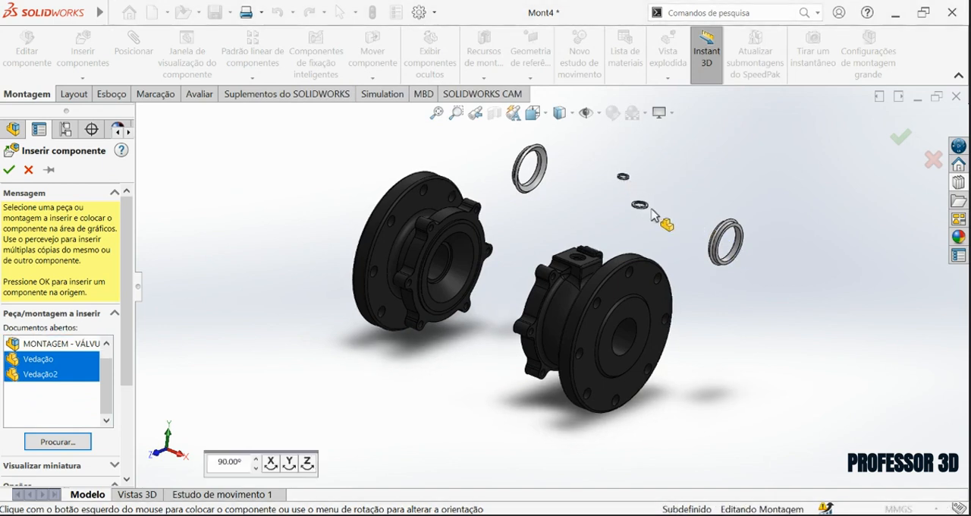
click(744, 178)
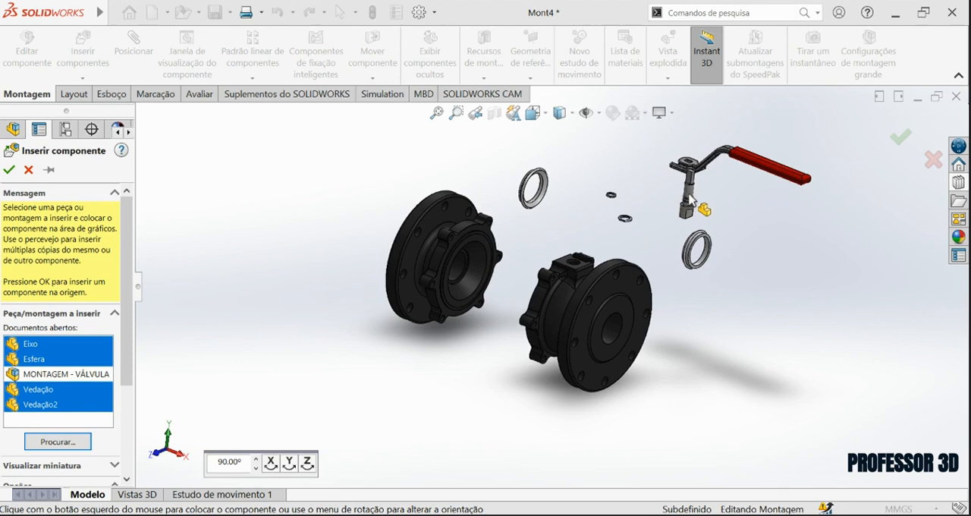
click(581, 217)
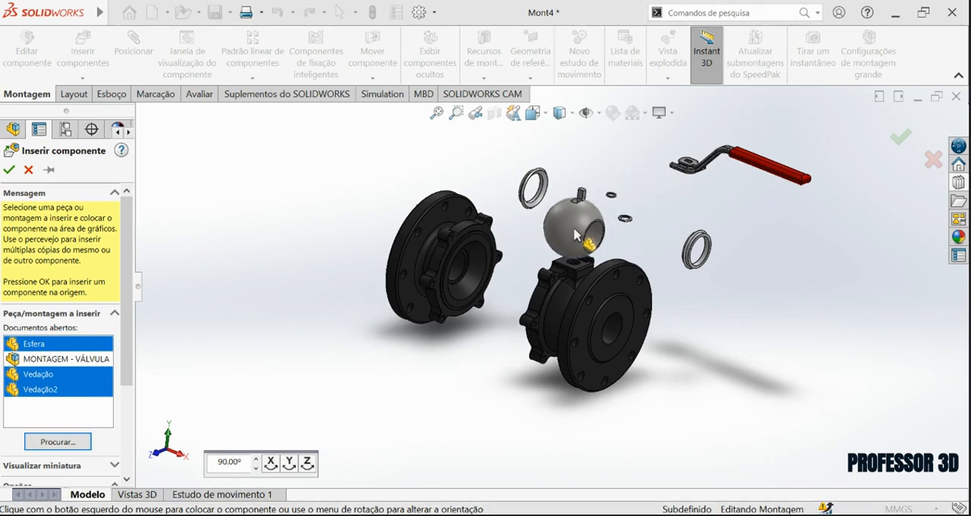
click(504, 289)
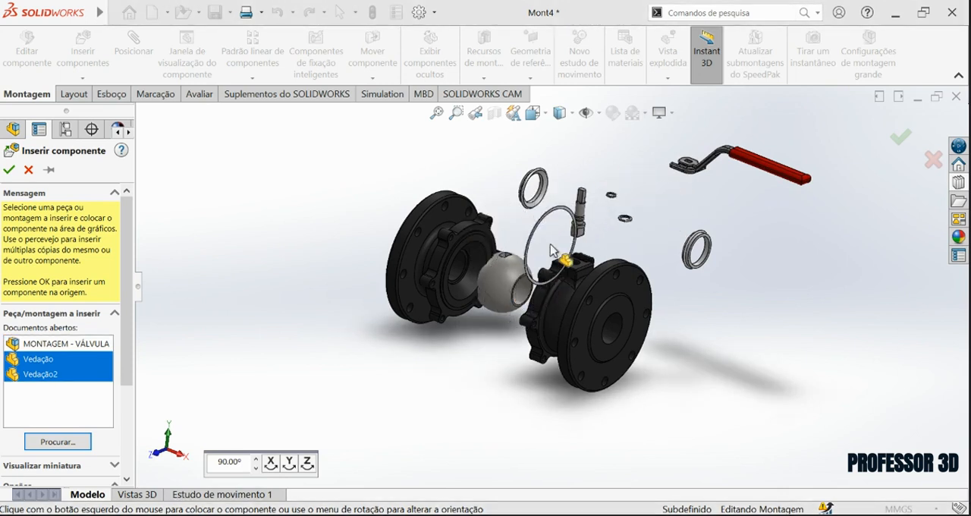
click(526, 283)
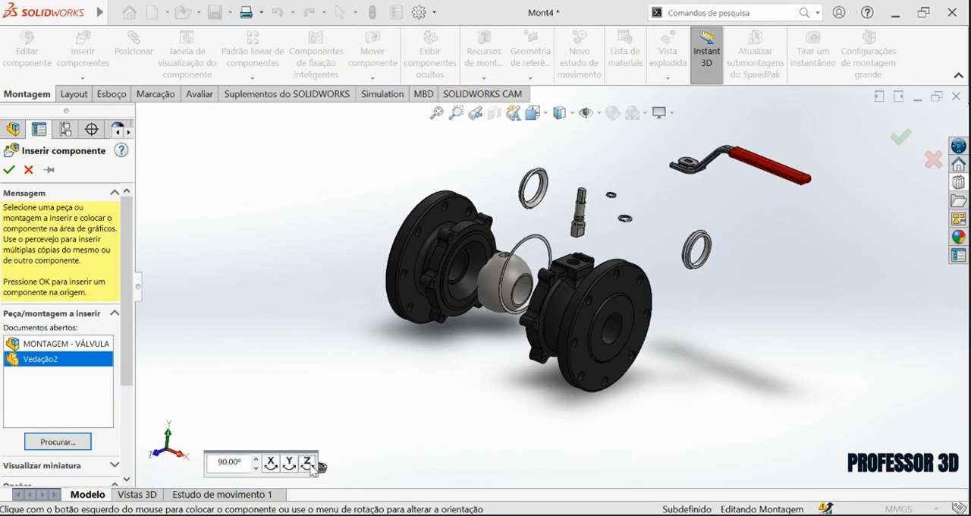
click(603, 242)
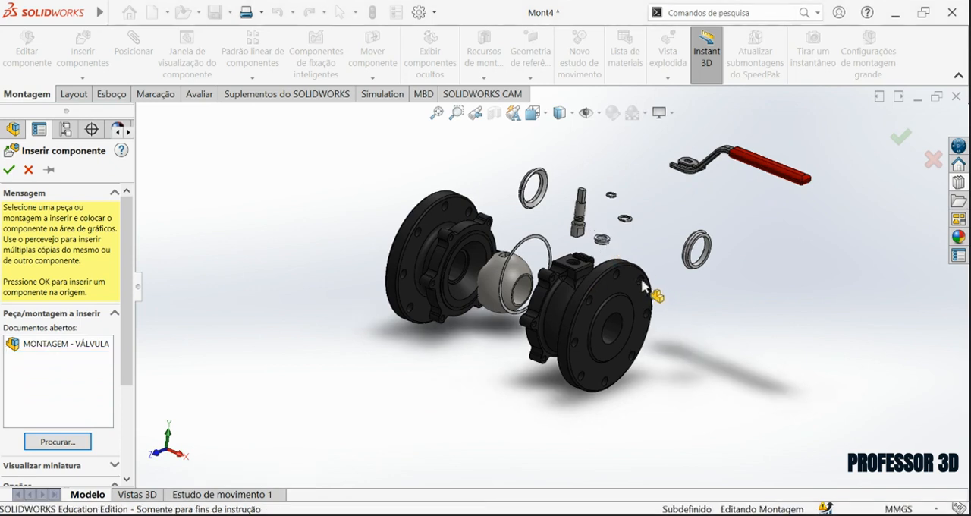
Mate the lower cylindrical face of Vedação2 concentric with the hole in Corpo's upper pad.
scroll(594, 262, up, 3)
scroll(593, 259, down, 1)
scroll(589, 275, up, 2)
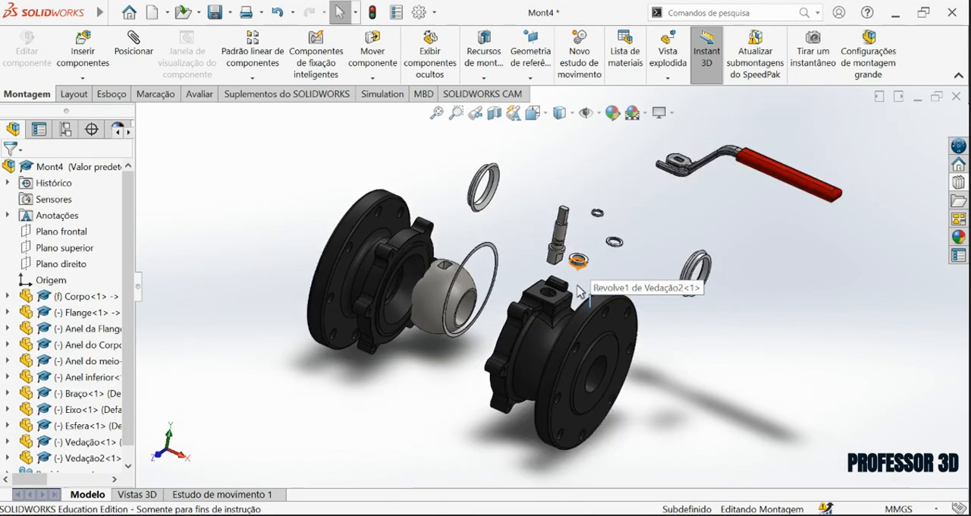
scroll(541, 297, down, 1)
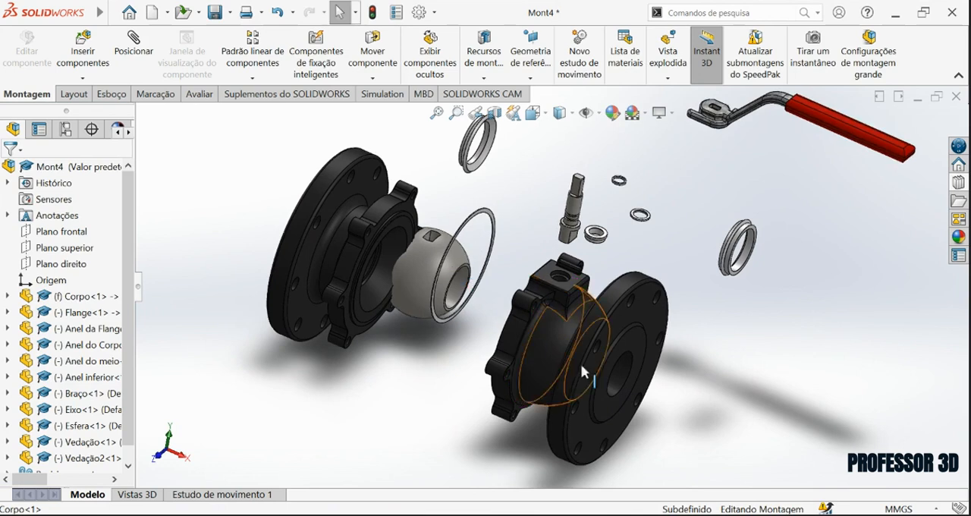
scroll(577, 288, up, 5)
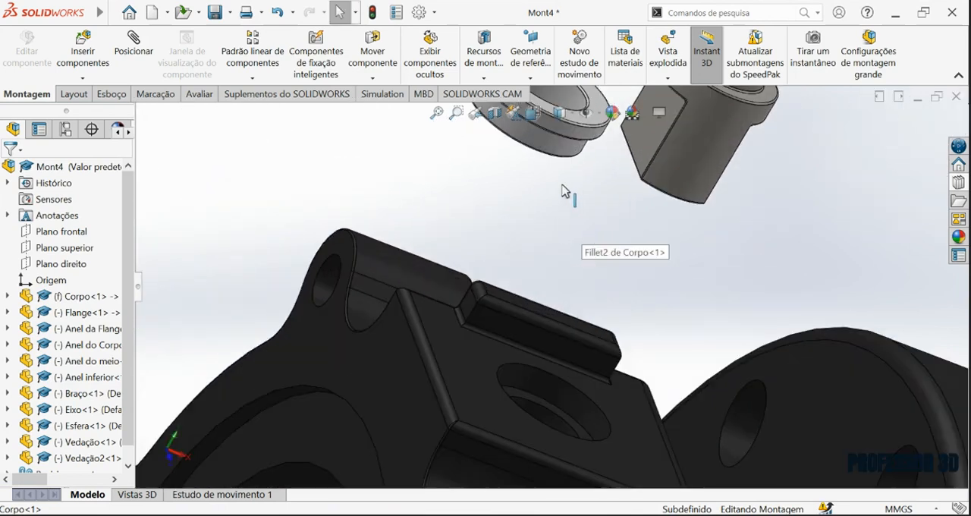
click(547, 148)
scroll(583, 401, up, 2)
ctrl+click(544, 373)
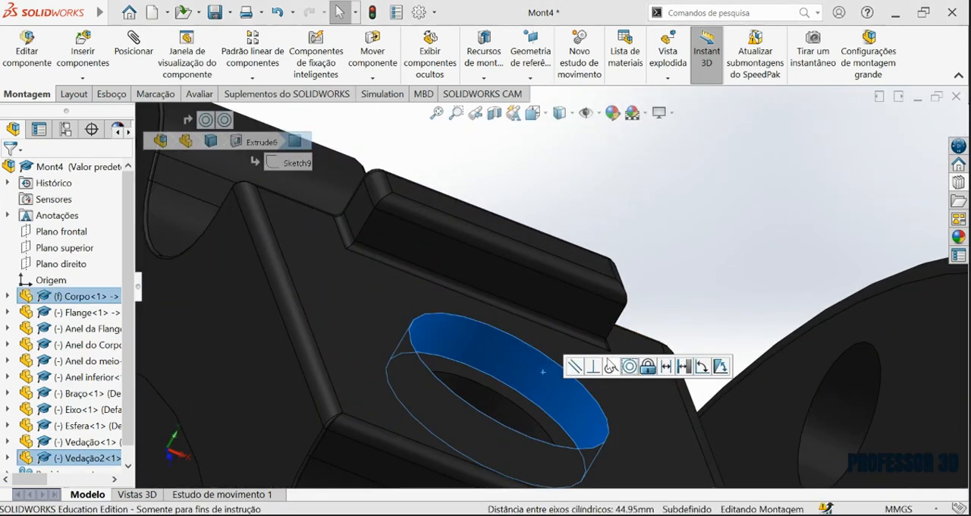
click(630, 367)
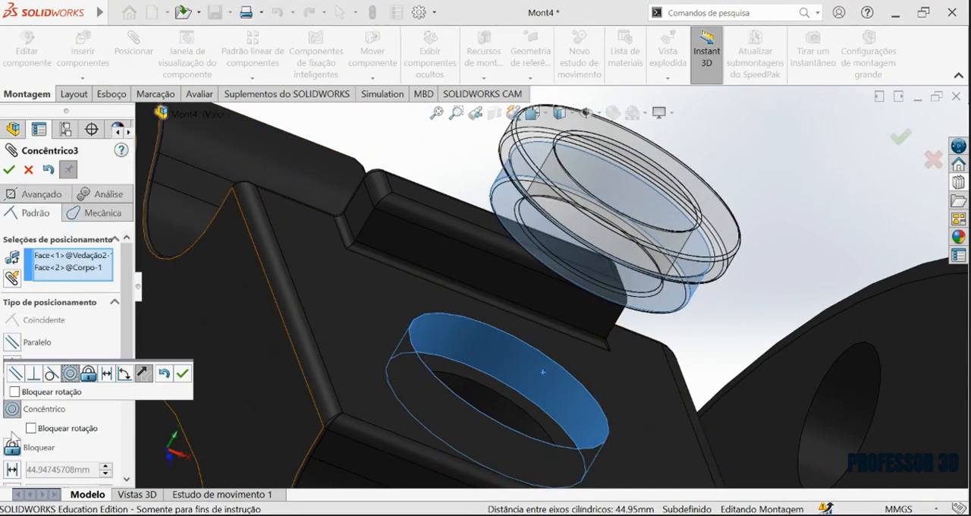
click(182, 372)
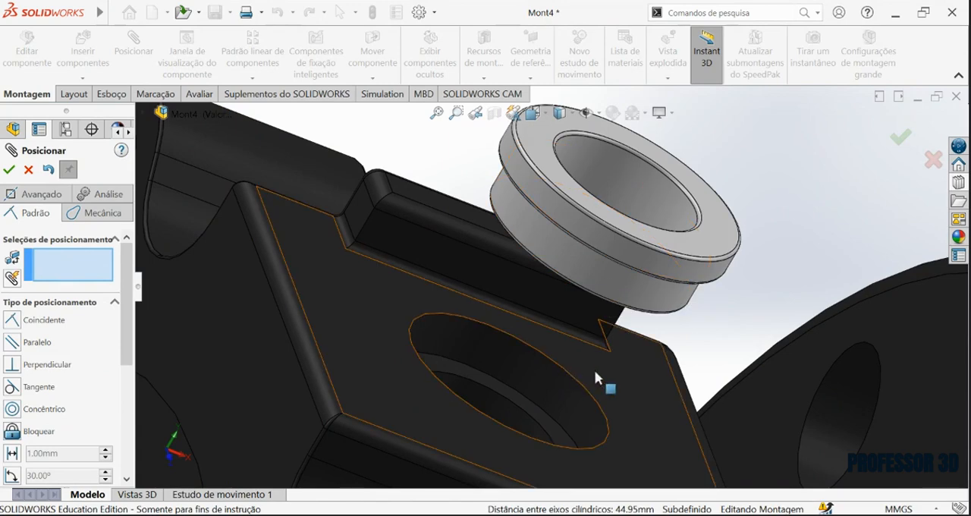
Mate the underside of Vedação2 coincident with the seat face inside Corpo's upper hole.
click(535, 410)
middle_drag(569, 311, 450, 290)
click(466, 271)
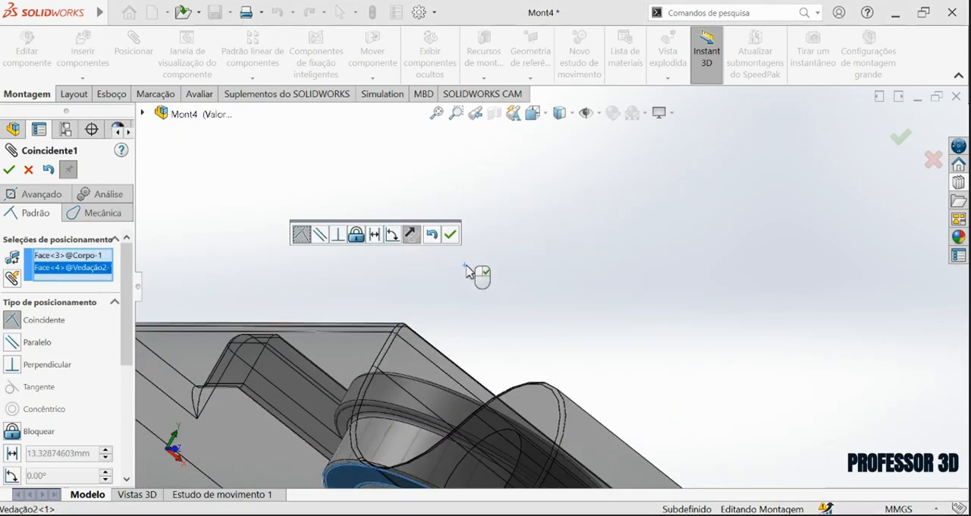
click(452, 234)
Mate the cylindrical collar of Eixo concentric with the bore of Vedação2 and finish mating.
middle_drag(463, 375, 652, 360)
scroll(654, 360, down, 2)
middle_drag(616, 305, 547, 387)
middle_drag(683, 398, 685, 496)
scroll(683, 398, up, 3)
middle_drag(684, 399, 645, 205)
click(636, 187)
scroll(542, 354, down, 3)
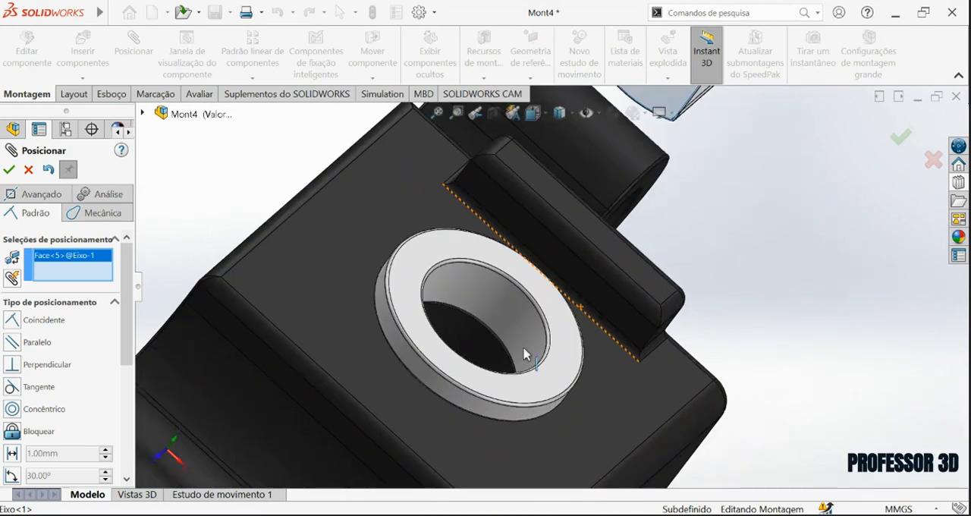
click(520, 330)
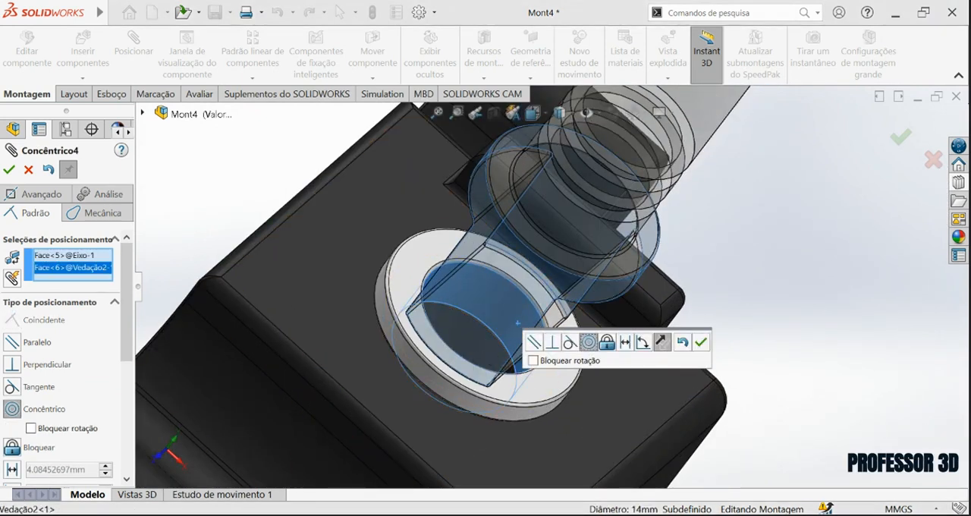
click(701, 345)
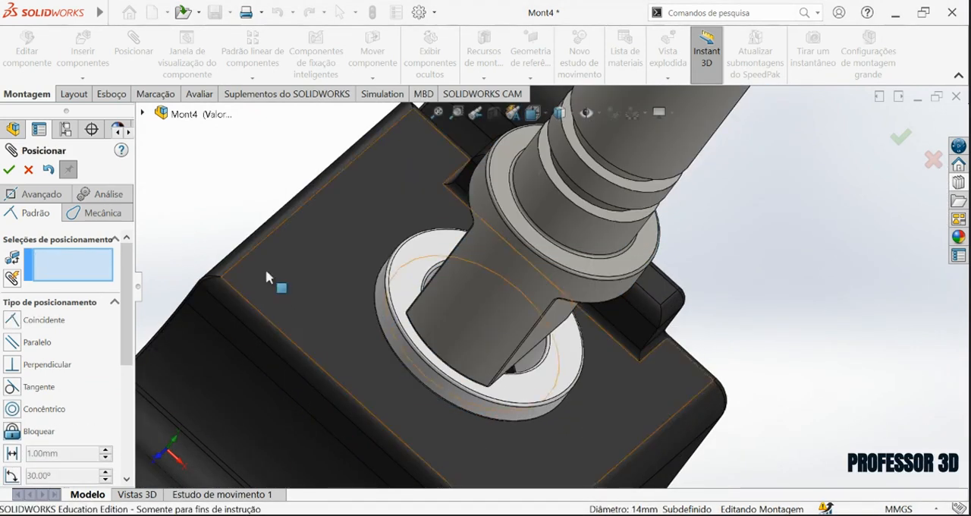
click(9, 172)
Move the small Anel do meio ring closer to the Eixo stem above Corpo.
drag(515, 226, 562, 199)
click(794, 304)
scroll(635, 250, down, 7)
middle_drag(635, 250, 663, 213)
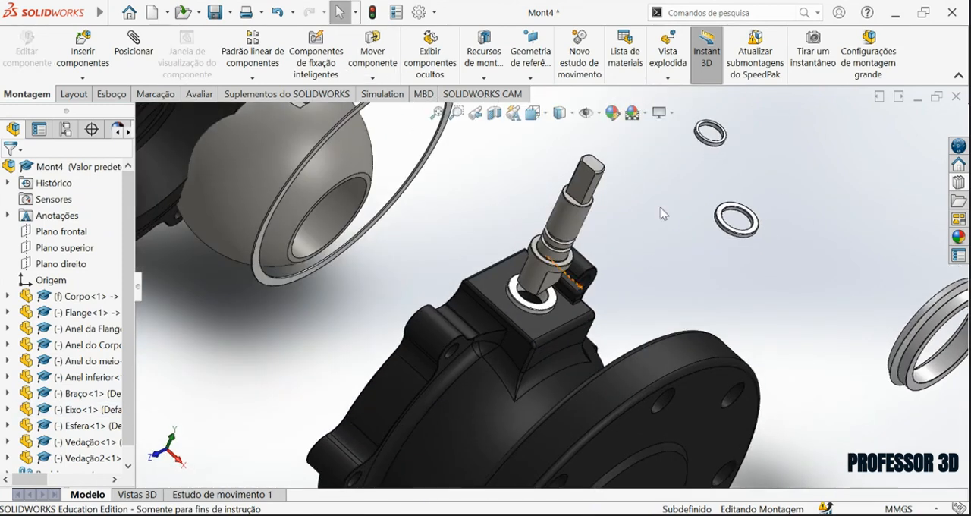
scroll(663, 214, up, 3)
drag(728, 133, 628, 245)
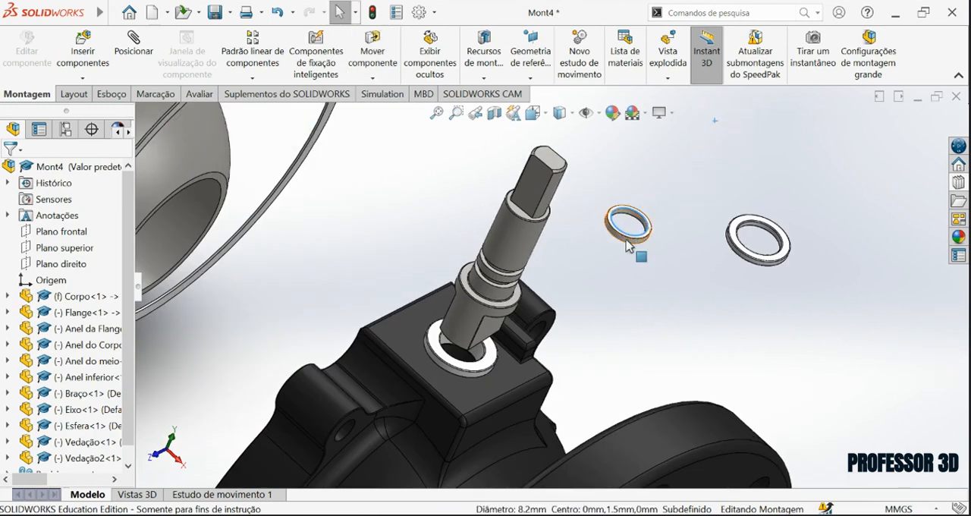
scroll(629, 245, up, 3)
Insert a second copy of Anel do meio and place it beside the first, near the Eixo stem.
click(628, 249)
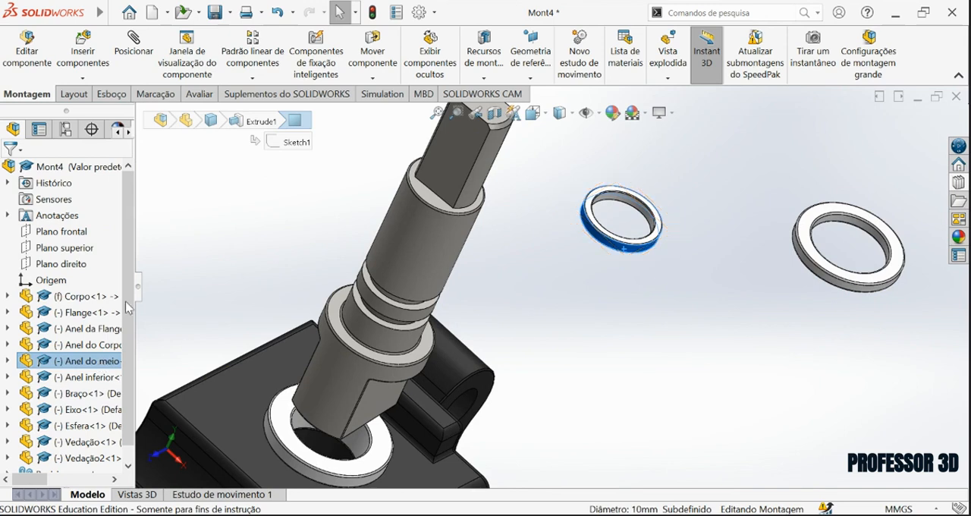
click(89, 59)
click(57, 442)
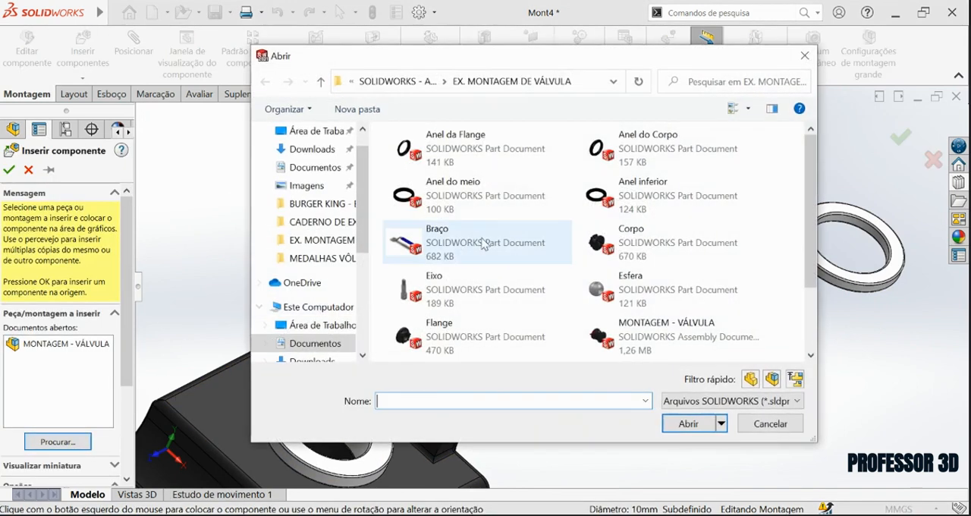
click(700, 425)
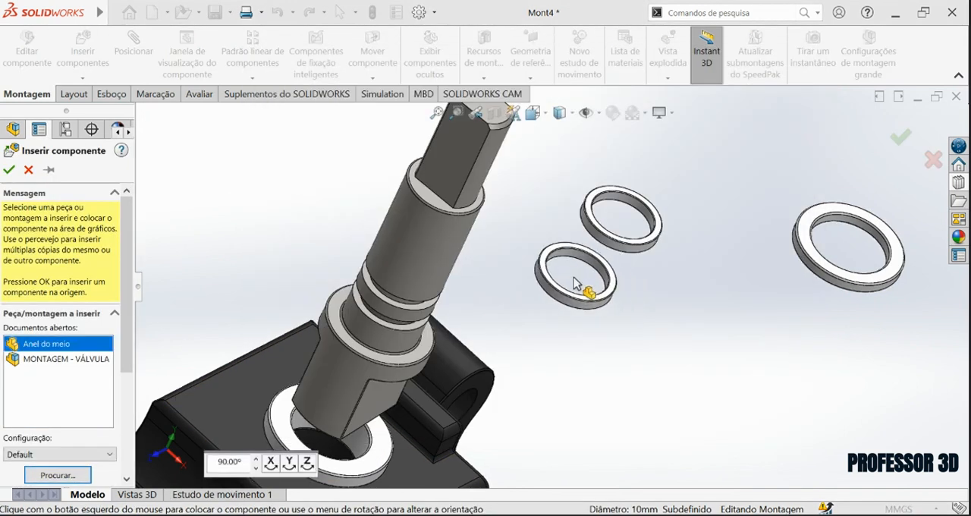
click(596, 282)
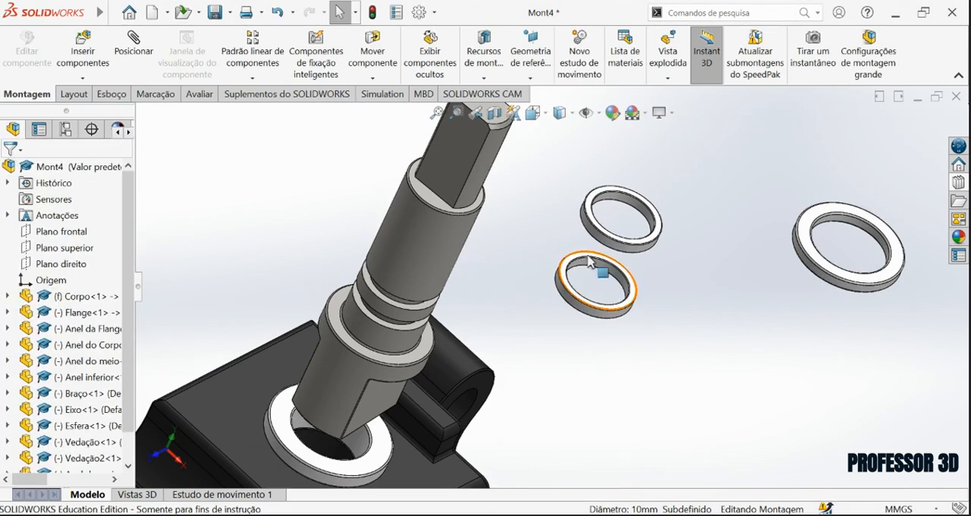
Mate both Anel do meio rings concentric with the cylindrical section of Eixo and finish mating.
click(392, 325)
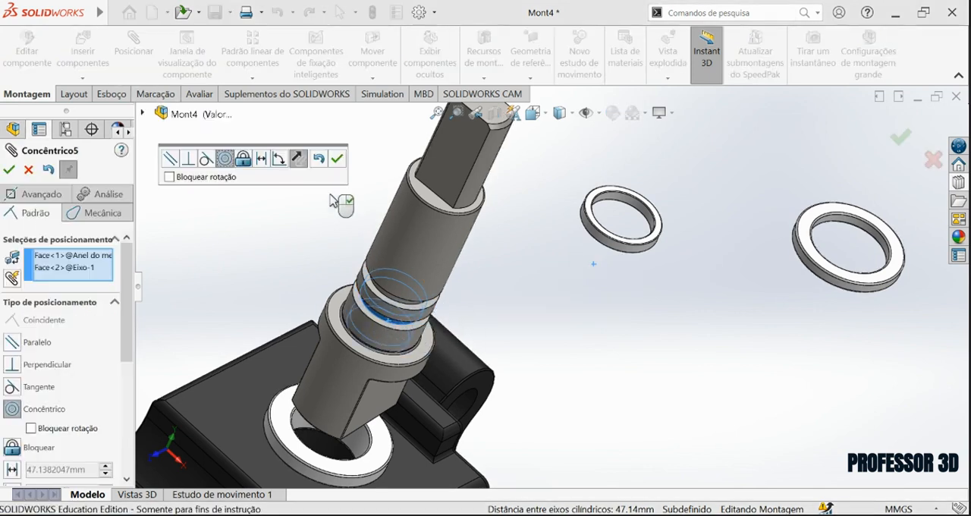
click(338, 158)
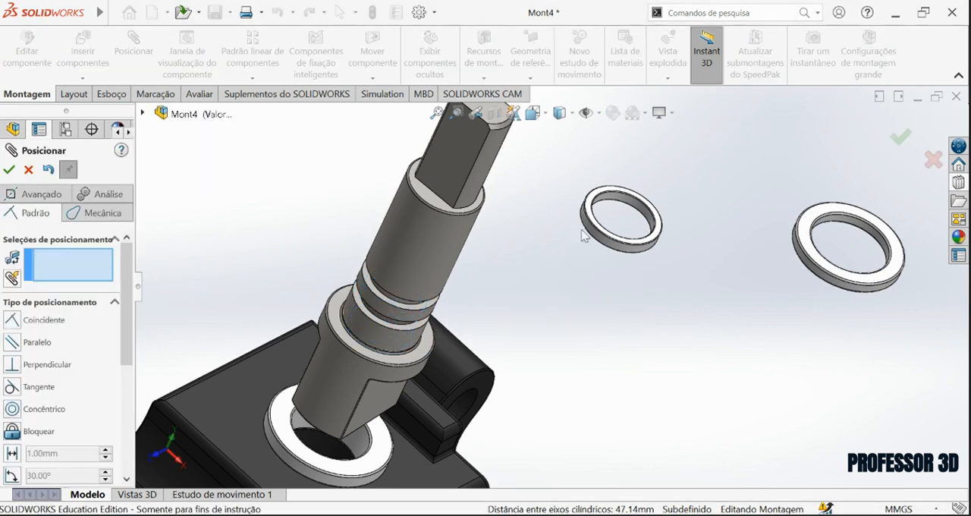
click(410, 296)
click(398, 309)
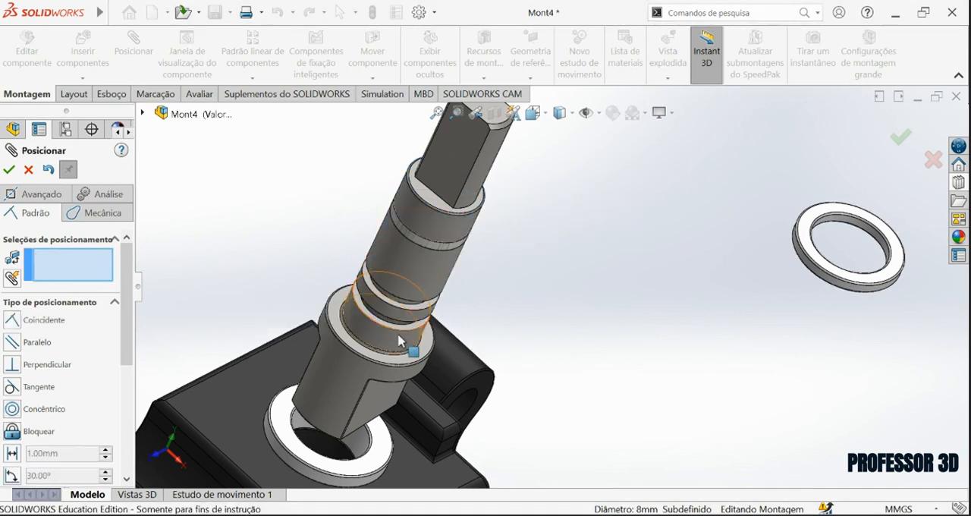
scroll(412, 345, down, 3)
click(29, 170)
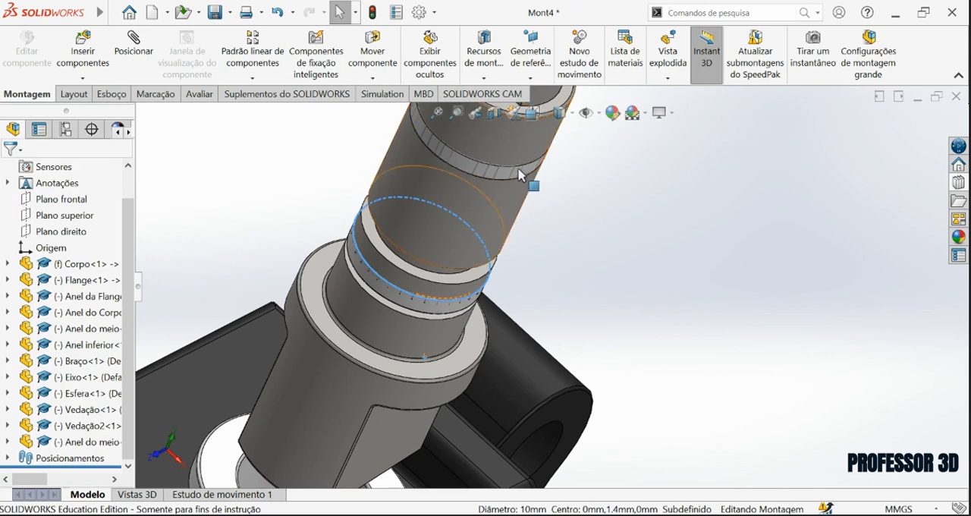
scroll(453, 284, down, 5)
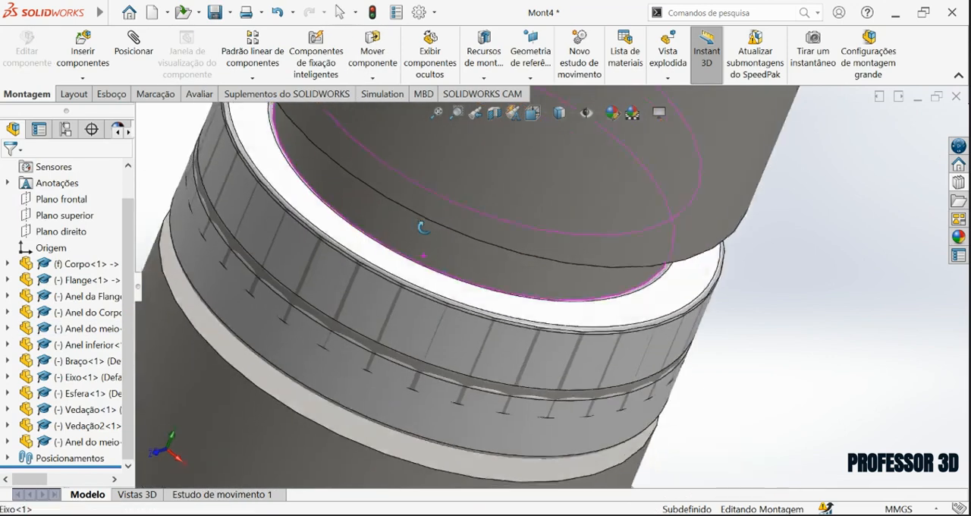
Mate the end face of the upper Anel do meio ring coincident with the upper shoulder of the Eixo section it surrounds.
click(400, 251)
scroll(401, 251, down, 2)
middle_drag(383, 141, 364, 199)
ctrl+click(362, 196)
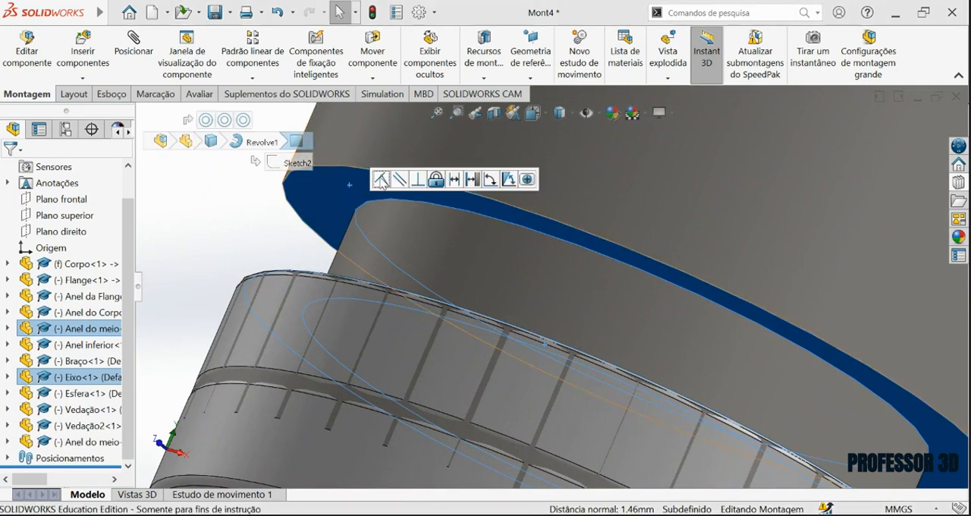
click(382, 179)
Mate the underside of the second Anel do meio ring coincident with the lower shoulder of Eixo.
middle_drag(431, 265, 404, 417)
click(331, 414)
middle_drag(331, 413, 330, 337)
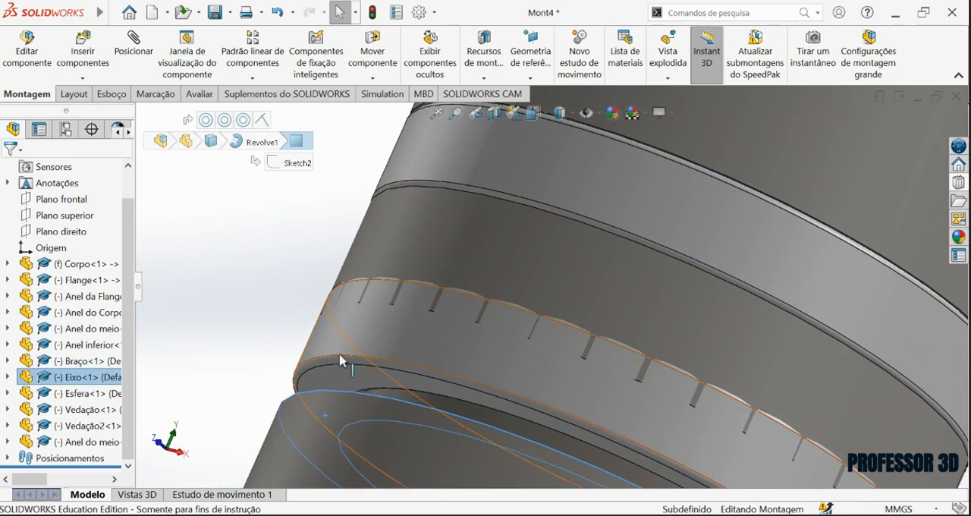
click(365, 370)
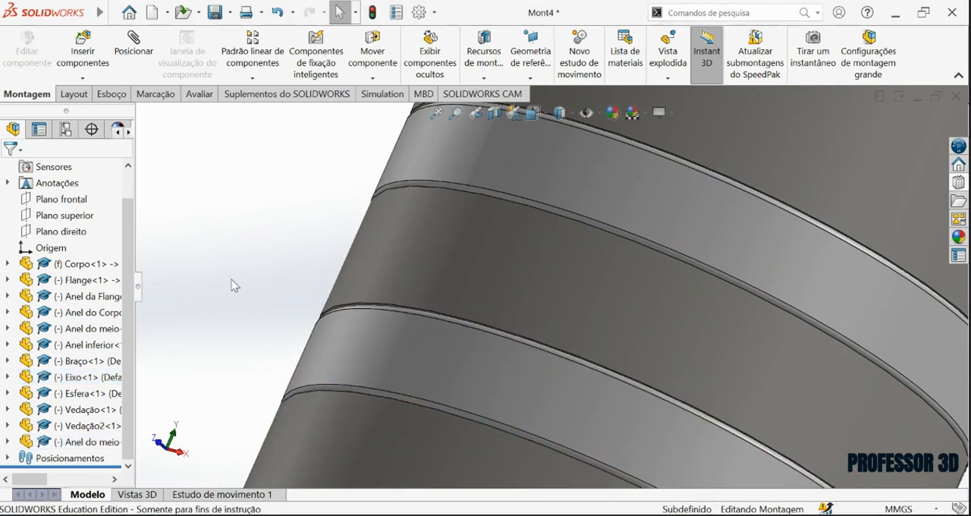
Mate the bore of Anel inferior concentric with the cylindrical section of Eixo just above its wide base.
scroll(235, 284, up, 9)
scroll(526, 275, up, 3)
middle_drag(526, 274, 603, 277)
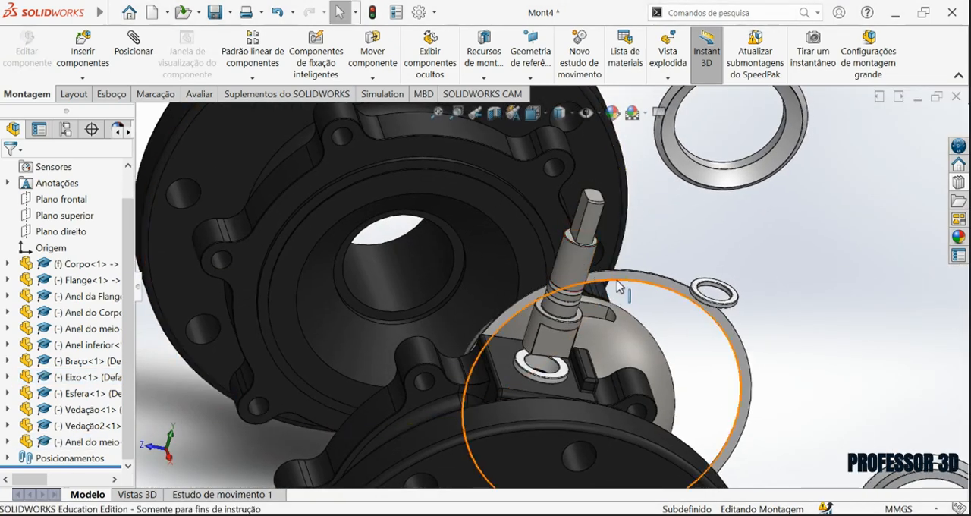
scroll(614, 286, down, 2)
middle_drag(552, 326, 606, 340)
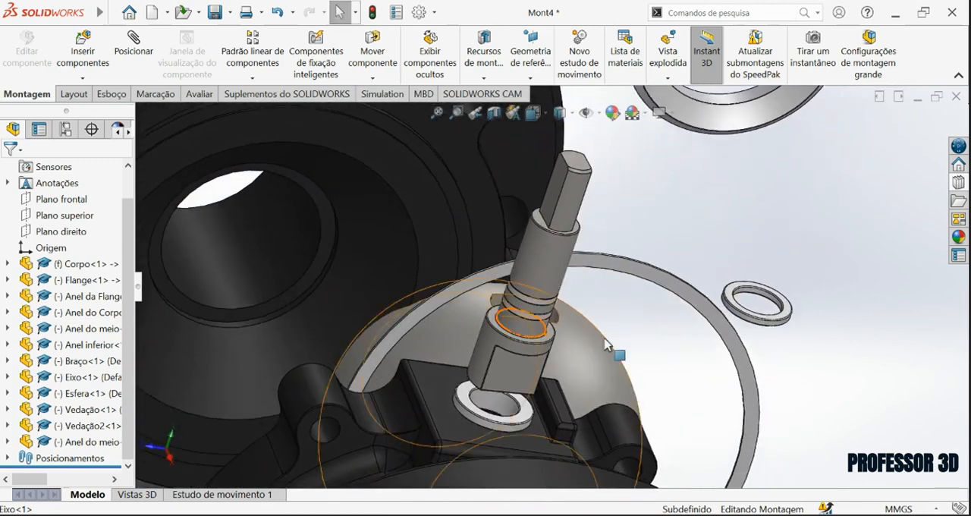
scroll(748, 266, down, 3)
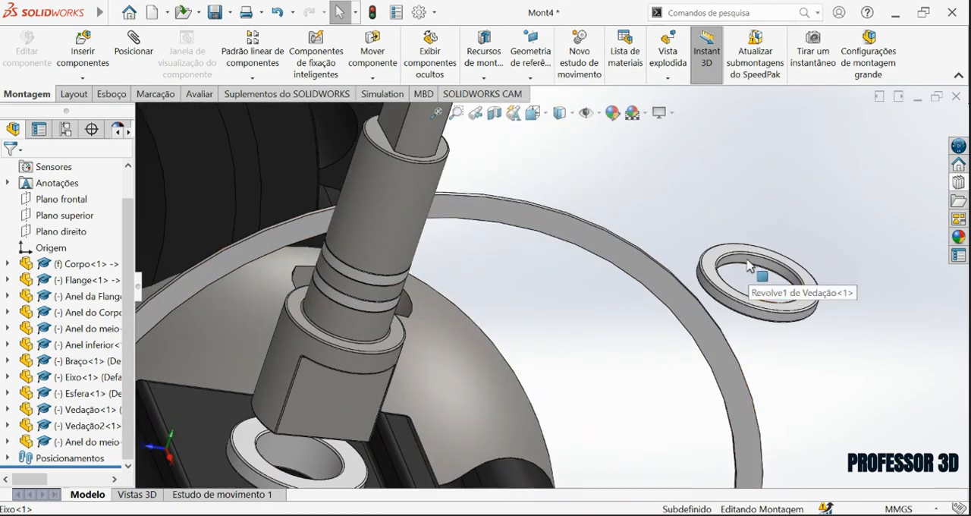
ctrl+click(360, 338)
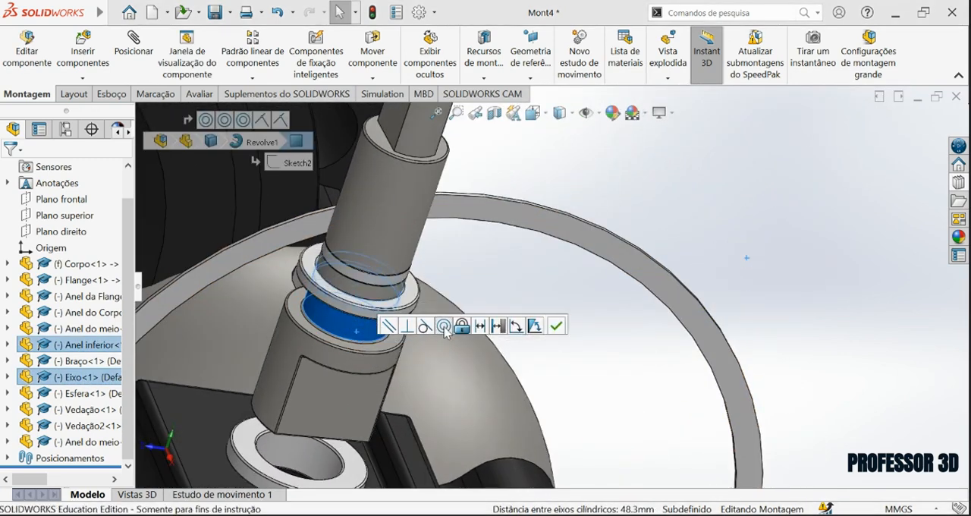
click(556, 326)
Mate the underside of Anel inferior coincident with the shoulder of Eixo's wide base.
scroll(382, 317, down, 4)
middle_drag(382, 316, 384, 251)
scroll(455, 205, up, 2)
scroll(566, 147, down, 2)
middle_drag(565, 195, 561, 174)
ctrl+click(547, 258)
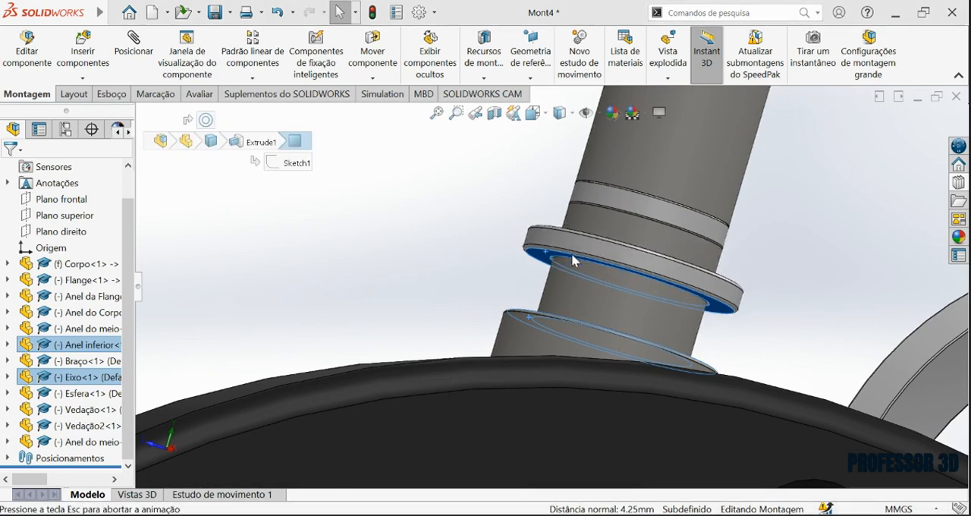
Seat the Eixo stem and its rings in Corpo with a coincident mate to the stem bore's inner seat.
scroll(731, 266, up, 2)
middle_drag(611, 265, 774, 379)
scroll(627, 304, up, 1)
scroll(626, 307, up, 3)
middle_click(603, 294)
scroll(588, 418, down, 5)
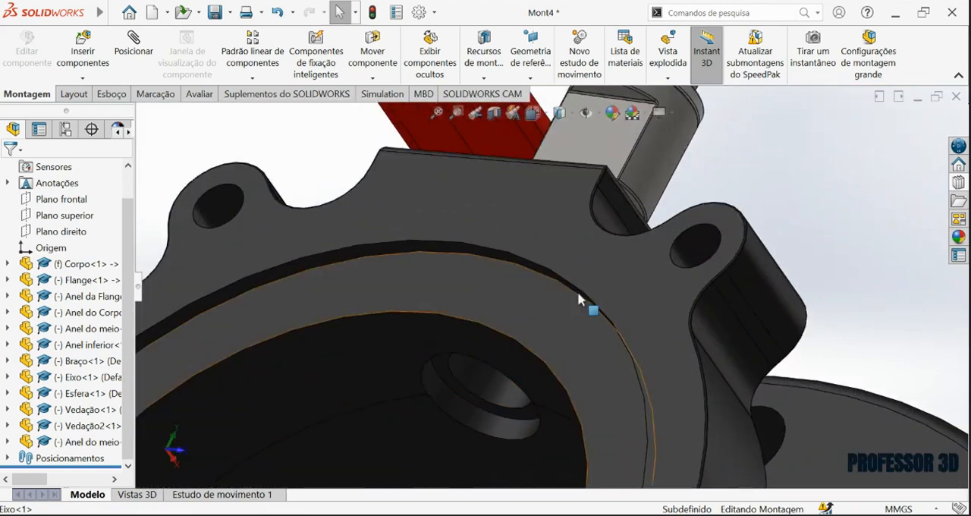
scroll(638, 173, down, 1)
scroll(636, 180, up, 4)
middle_click(631, 188)
middle_drag(630, 188, 610, 209)
drag(611, 209, 489, 402)
scroll(474, 386, down, 6)
middle_drag(505, 311, 475, 342)
click(504, 292)
ctrl+click(460, 360)
Mate the inner cylindrical face of Anel do Corpo concentric with the outer rim of Corpo's round flange.
scroll(475, 343, up, 4)
scroll(490, 337, up, 4)
middle_drag(542, 321, 549, 355)
scroll(591, 305, up, 5)
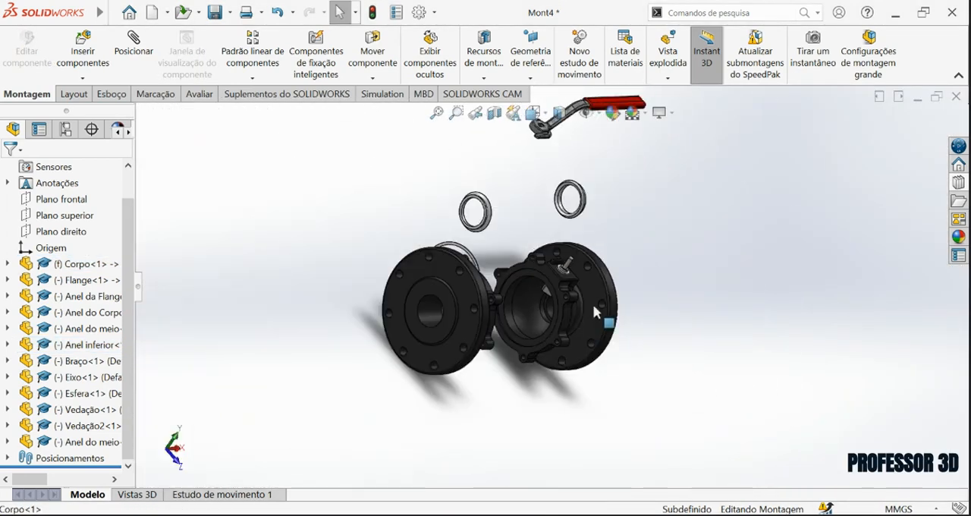
scroll(568, 260, down, 3)
middle_drag(569, 259, 542, 260)
scroll(546, 257, up, 4)
scroll(605, 152, down, 6)
drag(603, 226, 723, 315)
scroll(723, 316, down, 4)
click(574, 337)
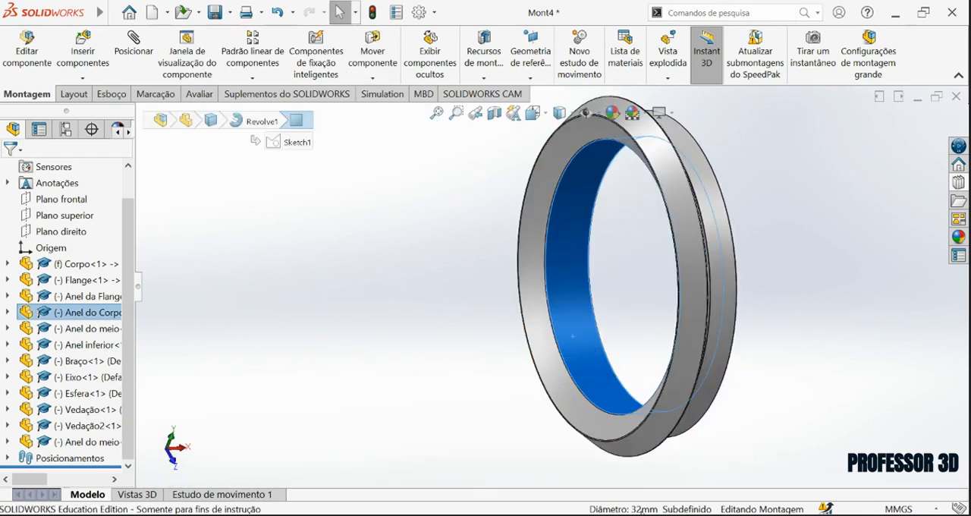
scroll(573, 336, up, 6)
scroll(579, 443, down, 5)
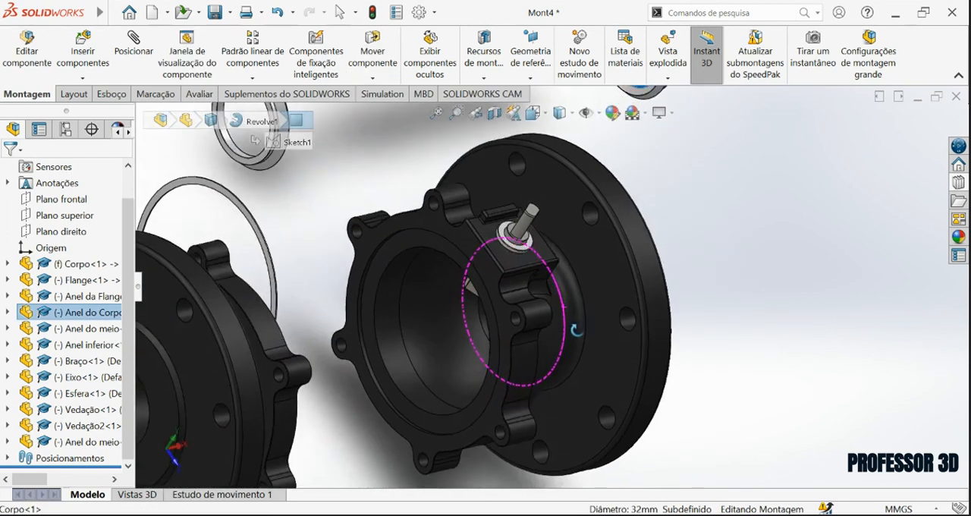
scroll(576, 330, up, 3)
scroll(599, 255, down, 1)
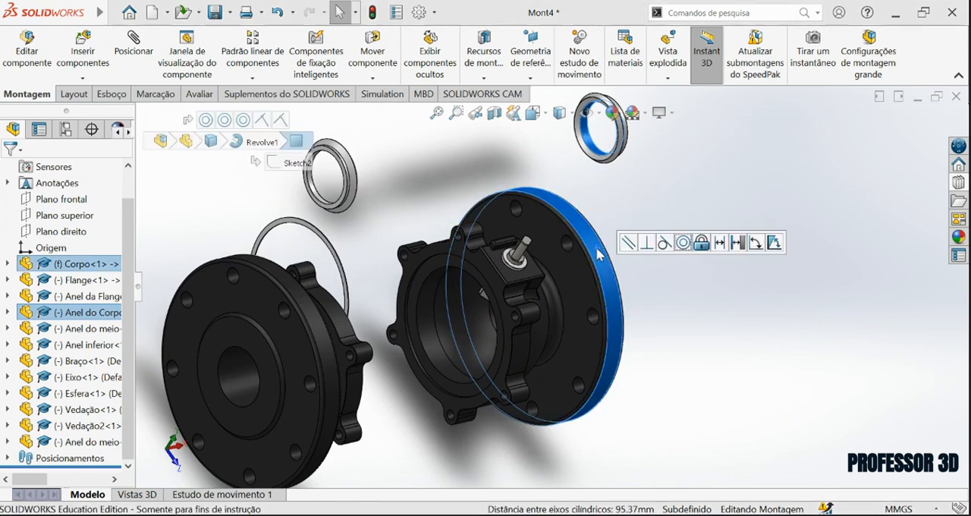
click(685, 246)
Mate the narrow end face of Anel do Corpo coincident with the annular seat inside Corpo.
middle_drag(607, 295, 531, 293)
middle_drag(653, 314, 709, 312)
scroll(596, 326, down, 6)
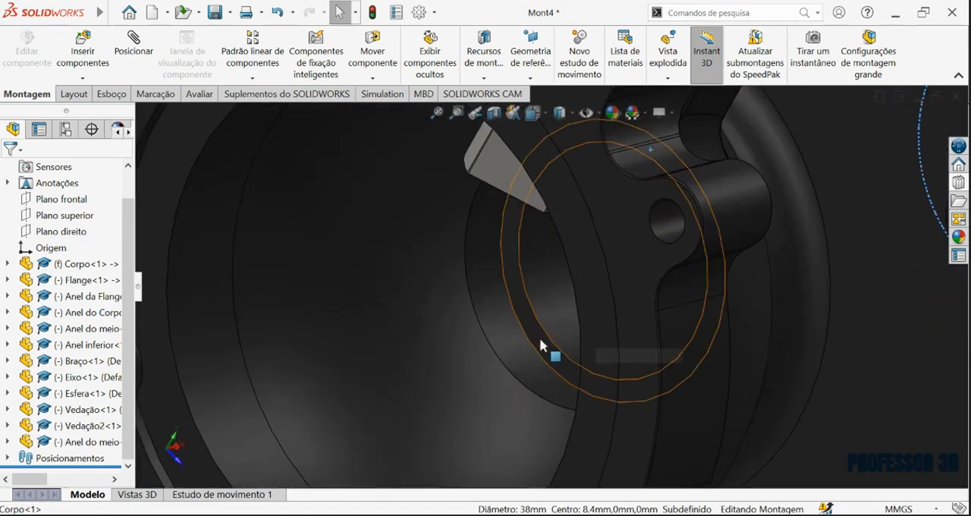
middle_drag(540, 345, 497, 283)
scroll(572, 343, up, 5)
middle_drag(574, 341, 800, 247)
scroll(620, 246, down, 5)
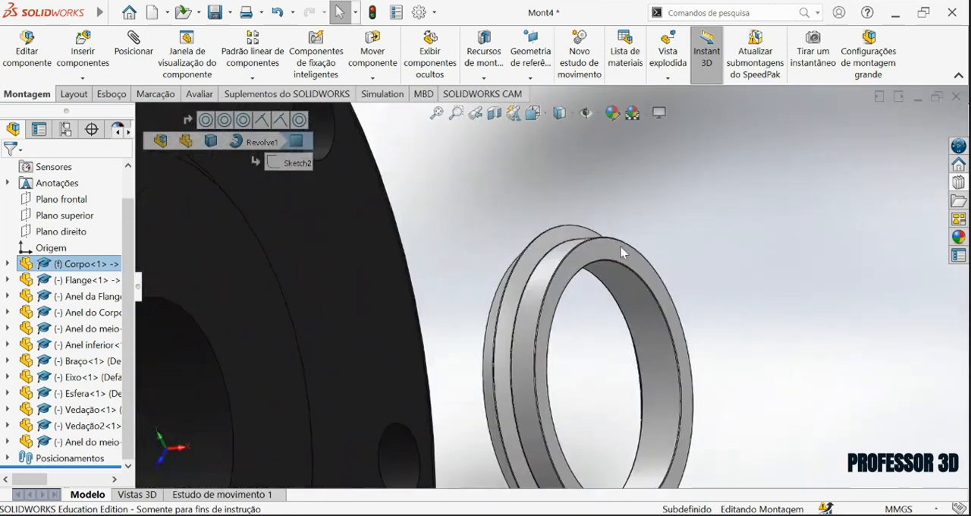
click(622, 255)
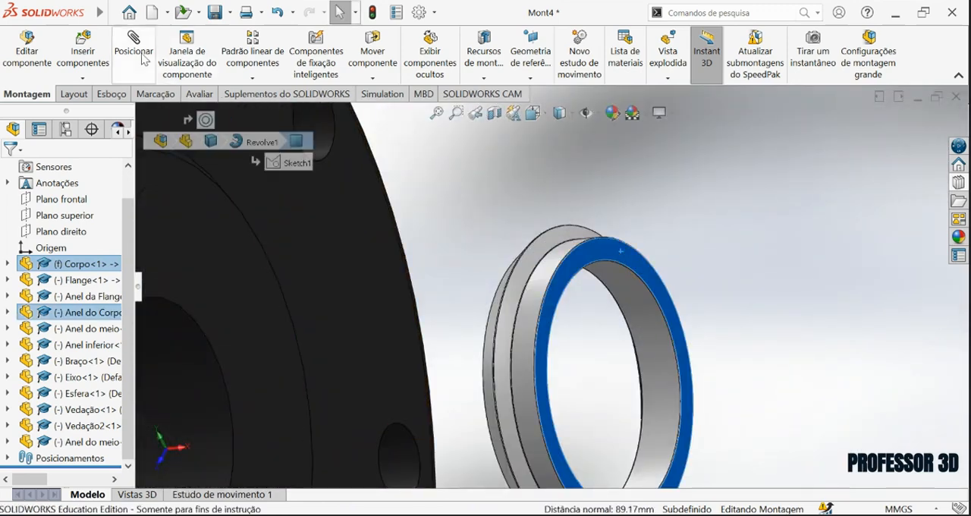
click(136, 54)
scroll(491, 363, up, 6)
middle_drag(471, 334, 539, 315)
scroll(473, 301, down, 4)
middle_drag(473, 299, 455, 289)
scroll(455, 288, up, 4)
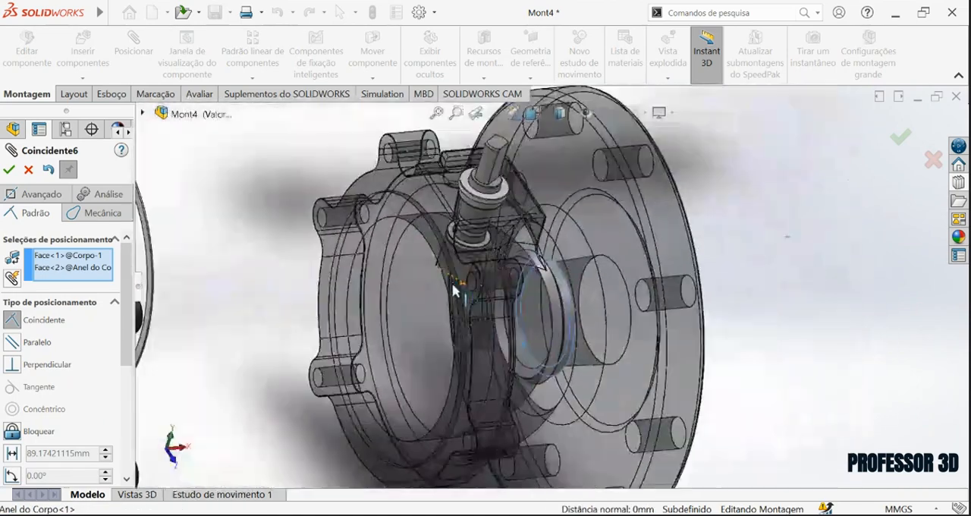
click(10, 169)
Move the Anel da Flange ring down between Flange and Corpo, near the ball, and finish mating.
scroll(530, 320, down, 5)
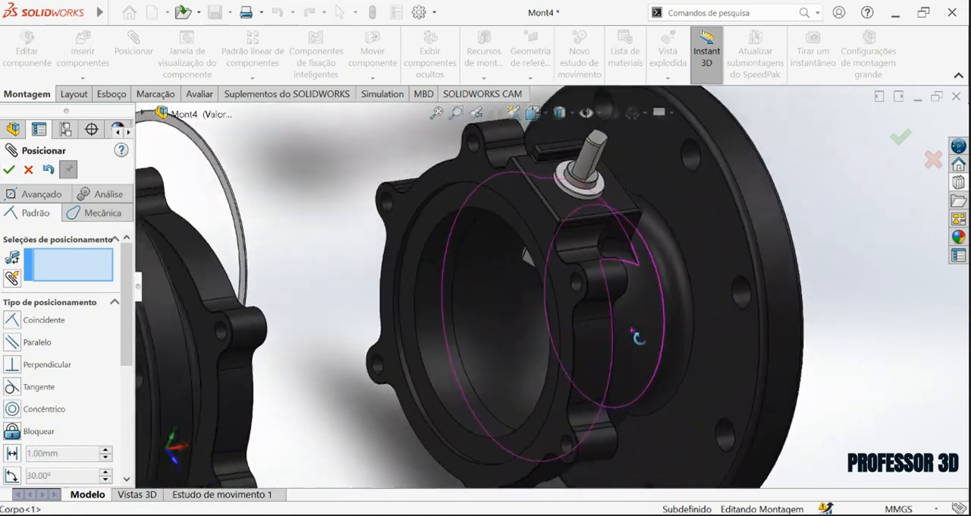
scroll(530, 317, up, 6)
middle_drag(529, 309, 422, 243)
scroll(379, 152, down, 6)
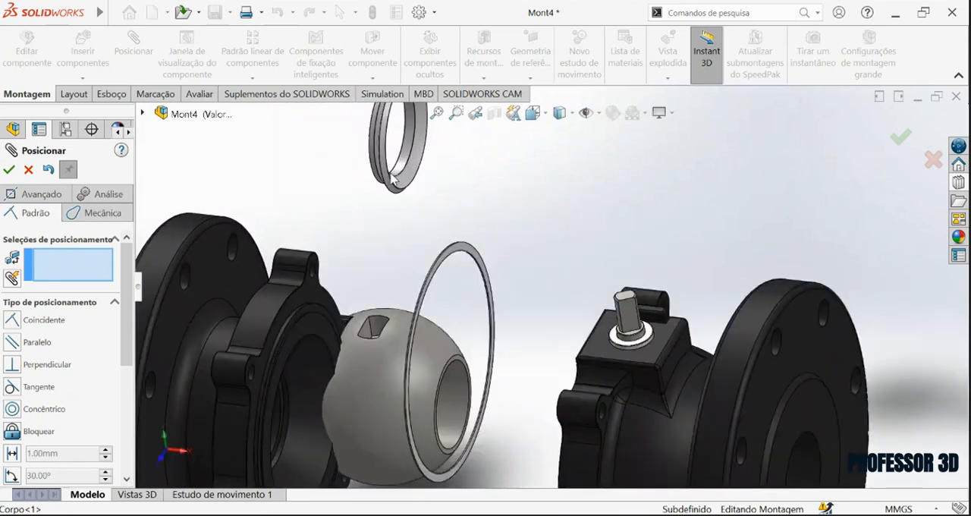
drag(388, 157, 628, 404)
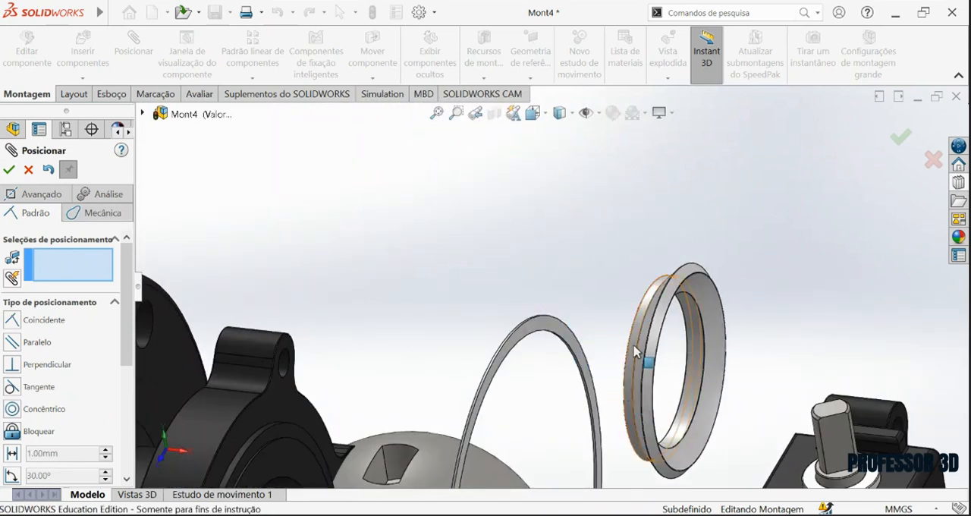
key(Escape)
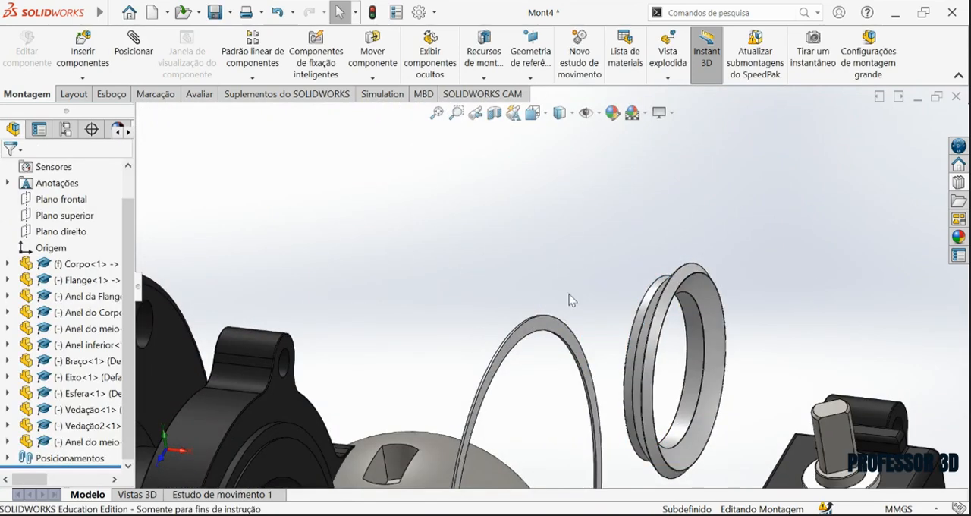
Mate Anel da Flange concentric with the cylindrical ring seat inside Flange.
scroll(577, 300, down, 3)
scroll(477, 430, up, 5)
scroll(392, 372, down, 5)
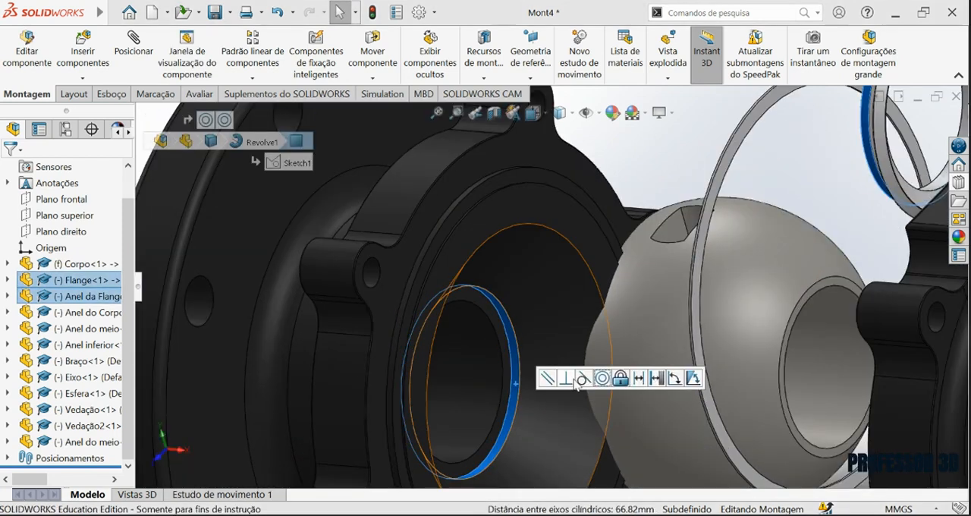
click(134, 47)
Mate the back face of Anel da Flange coincident with the annular seat face inside Flange.
scroll(460, 291, down, 3)
click(461, 291)
middle_drag(445, 267, 592, 360)
scroll(520, 353, down, 5)
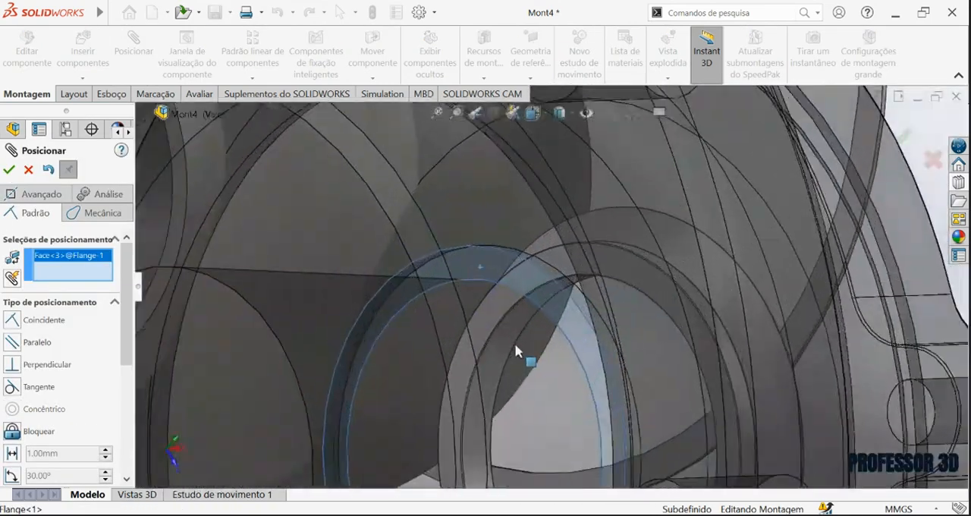
click(476, 348)
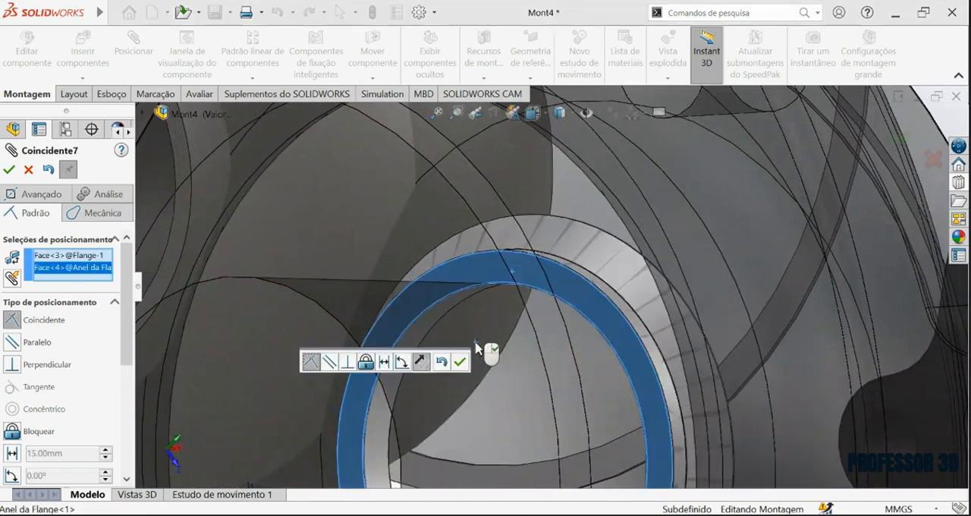
click(459, 364)
Inspect the seated Anel da Flange and the placement of Esfera between Flange and Corpo, then leave the mate command.
scroll(565, 377, up, 7)
middle_drag(565, 378, 475, 369)
scroll(631, 353, down, 5)
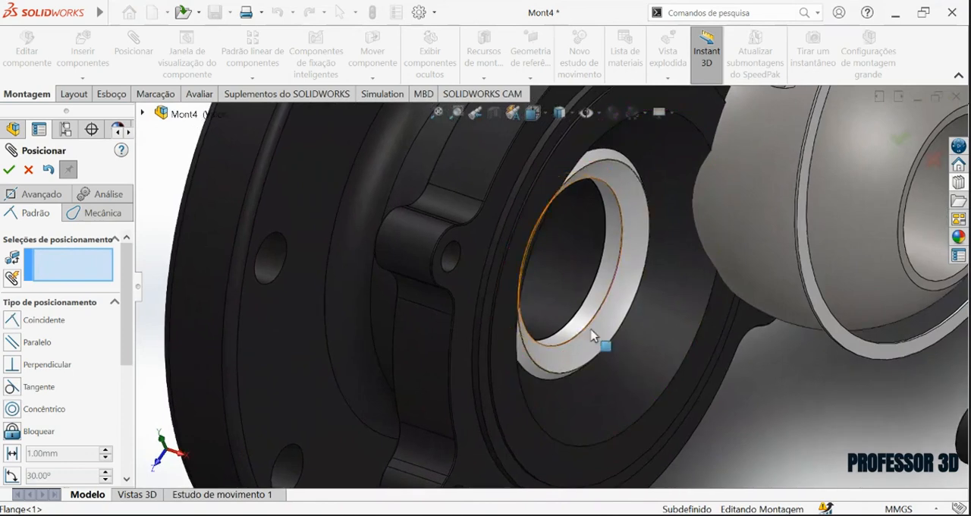
scroll(635, 389, up, 7)
middle_drag(650, 250, 621, 249)
scroll(622, 255, down, 2)
drag(601, 262, 686, 208)
scroll(686, 212, up, 2)
middle_drag(687, 304, 659, 295)
scroll(657, 290, down, 6)
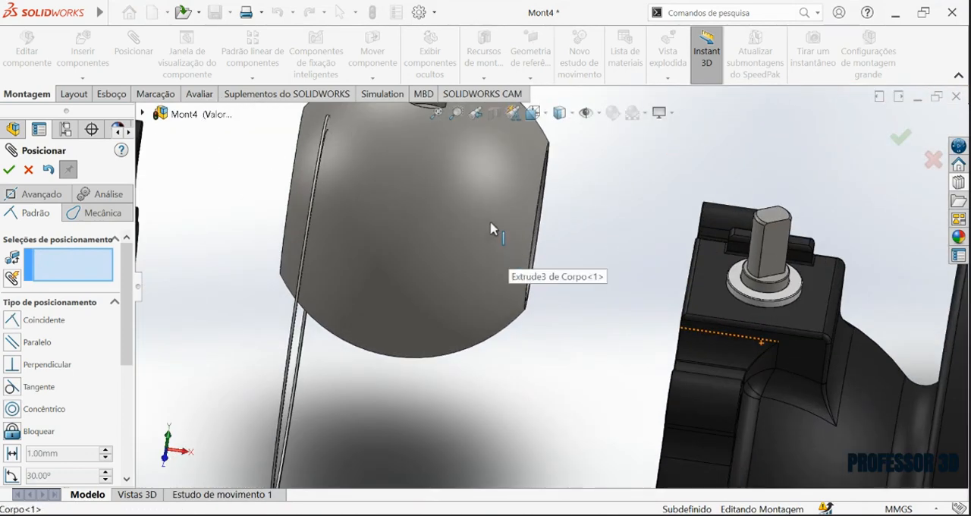
click(491, 227)
scroll(522, 297, up, 5)
middle_drag(522, 292, 496, 287)
key(Escape)
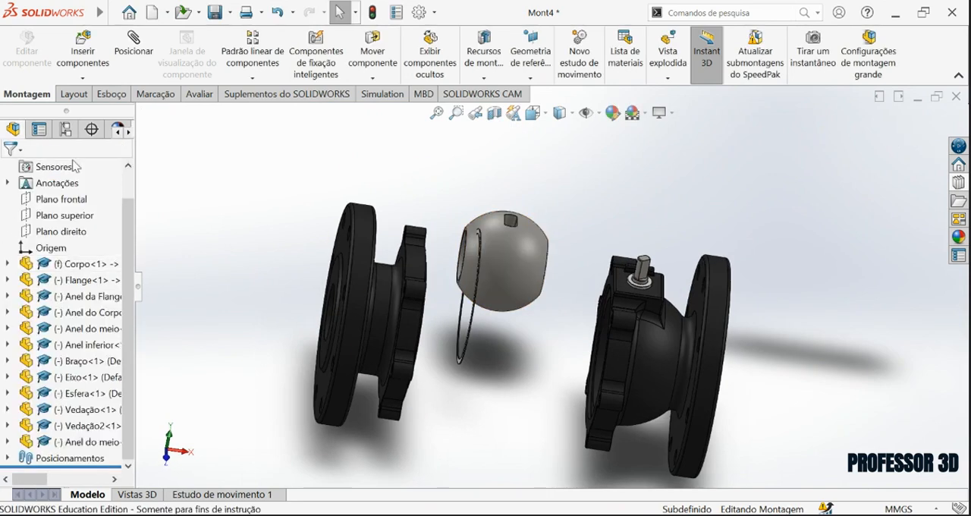
Mate the spherical surface of Esfera concentric with the spherical cavity inside Corpo.
scroll(685, 272, down, 4)
click(320, 262)
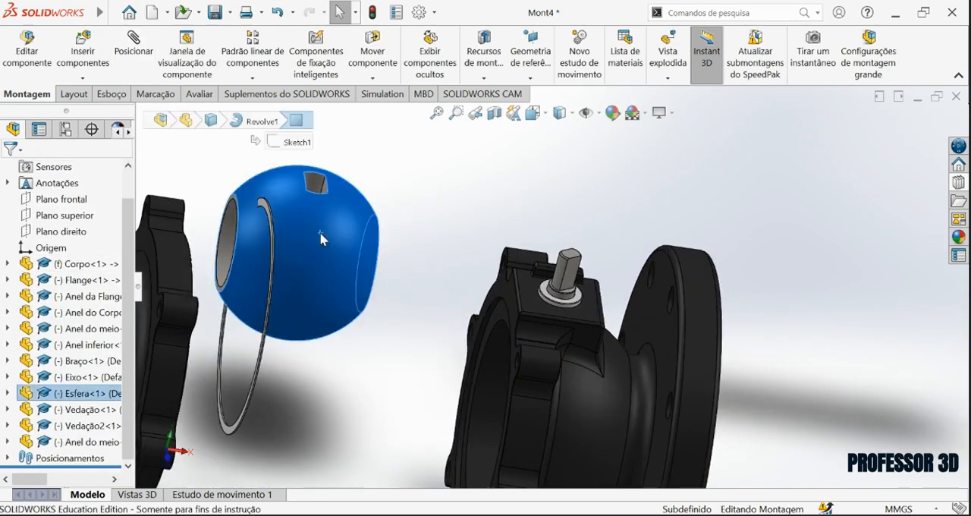
scroll(472, 395, up, 3)
middle_drag(472, 385, 565, 406)
scroll(571, 404, down, 5)
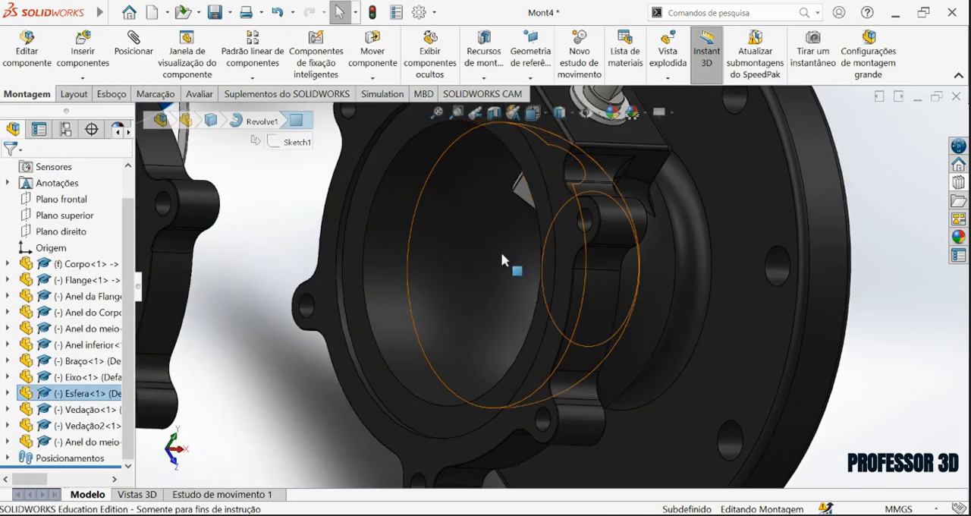
ctrl+click(483, 268)
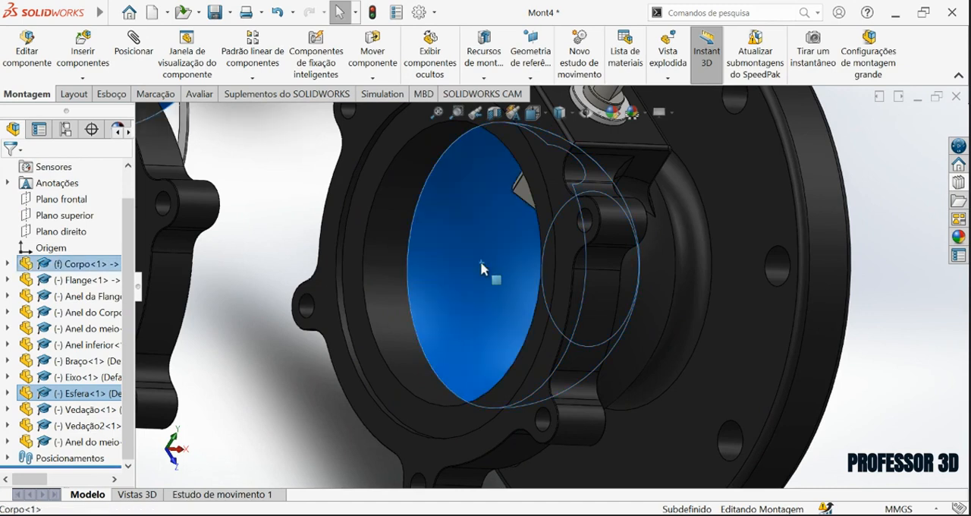
click(135, 45)
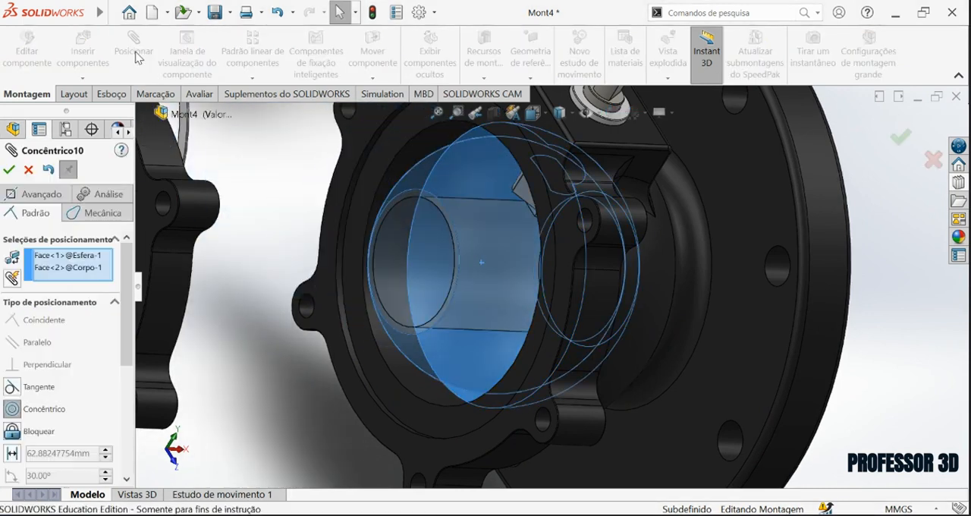
click(9, 170)
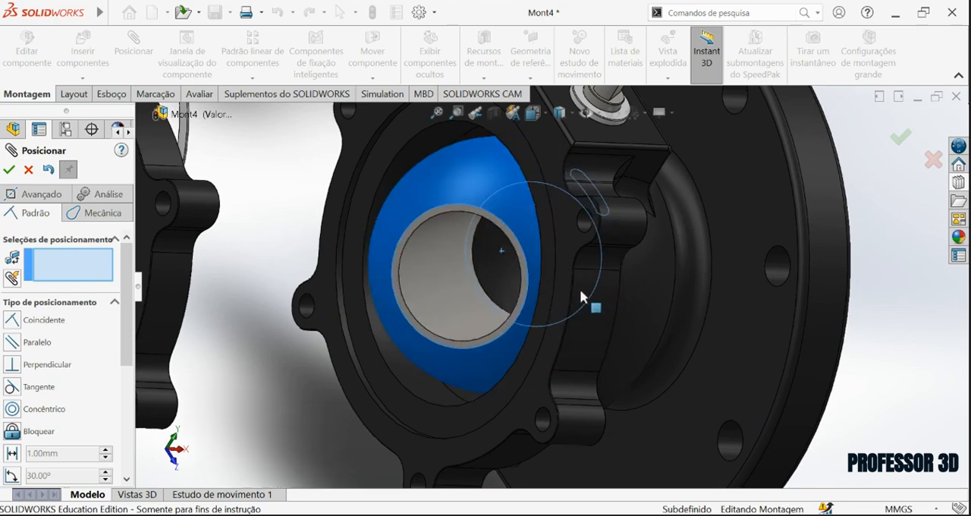
Leave the mate command and hide Corpo to expose Esfera and Eixo.
scroll(453, 193, down, 3)
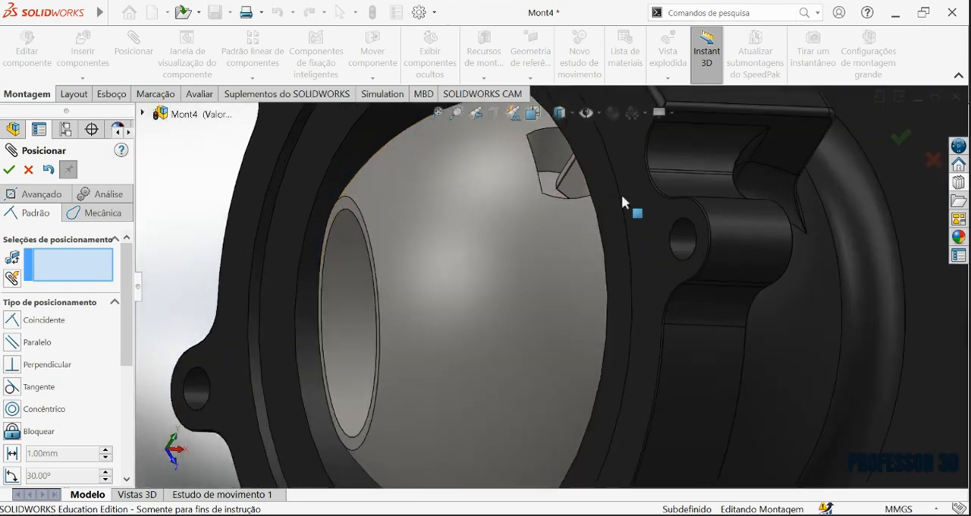
middle_drag(623, 199, 666, 161)
scroll(637, 255, up, 4)
middle_drag(636, 264, 623, 258)
scroll(622, 258, down, 4)
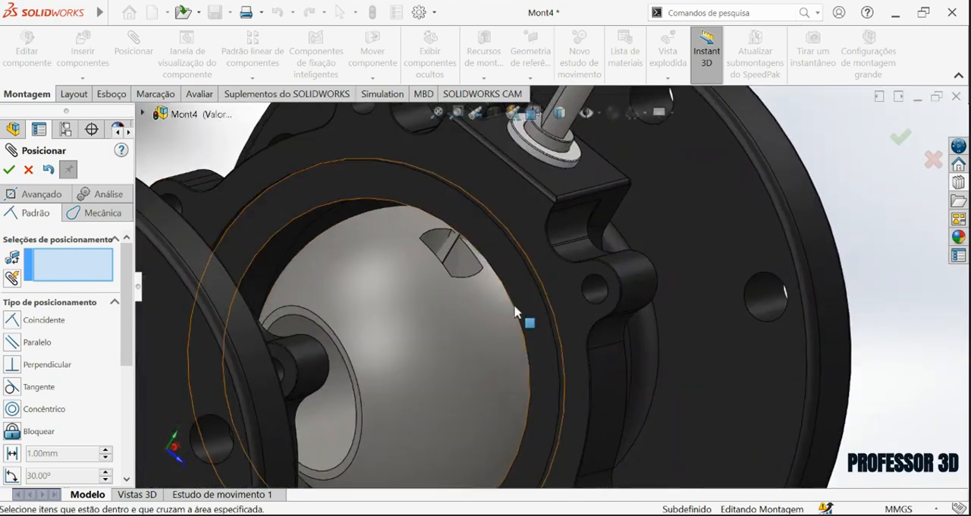
scroll(523, 267, up, 5)
click(574, 264)
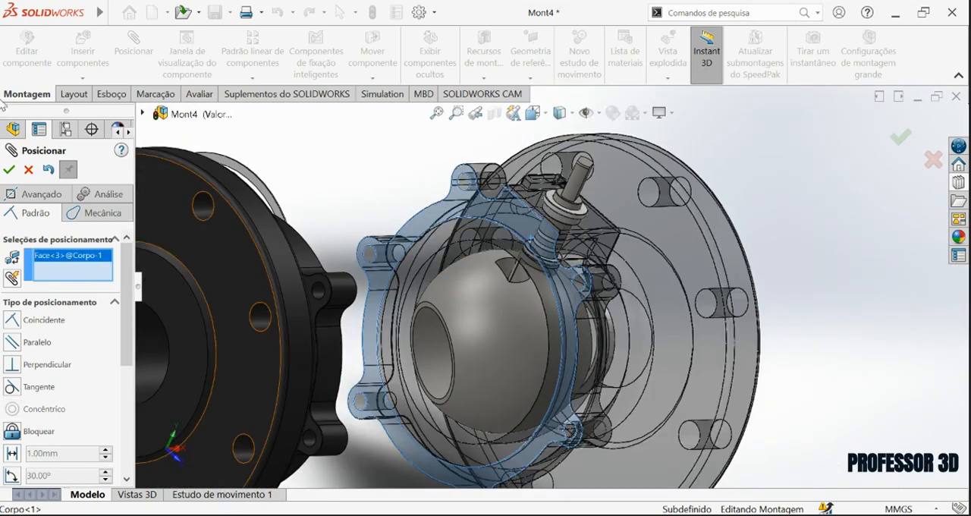
key(Escape)
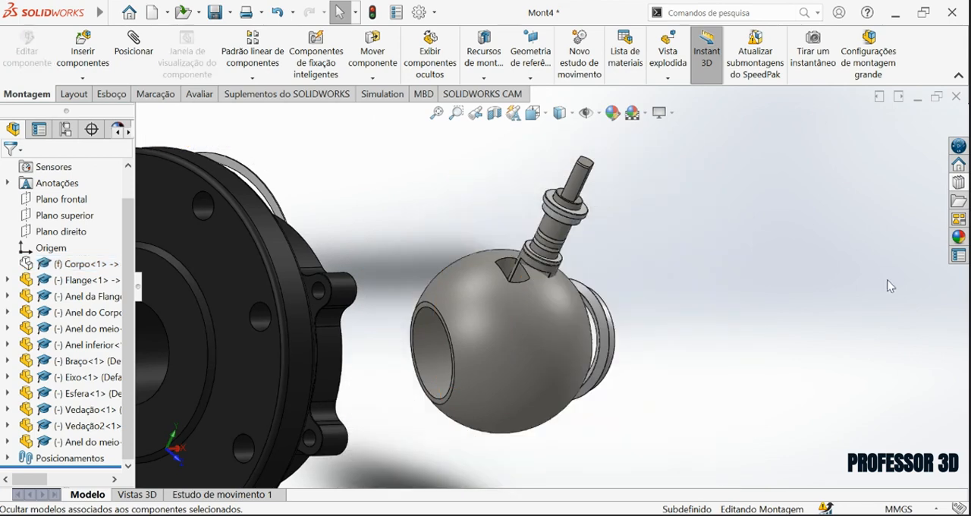
scroll(489, 285, down, 4)
mouse_move(563, 312)
middle_down()
mouse_move(526, 315)
mouse_move(592, 316)
mouse_move(536, 296)
mouse_move(563, 369)
mouse_move(569, 323)
mouse_move(579, 390)
middle_up()
click(638, 313)
scroll(599, 282, down, 4)
click(569, 343)
ctrl+click(456, 200)
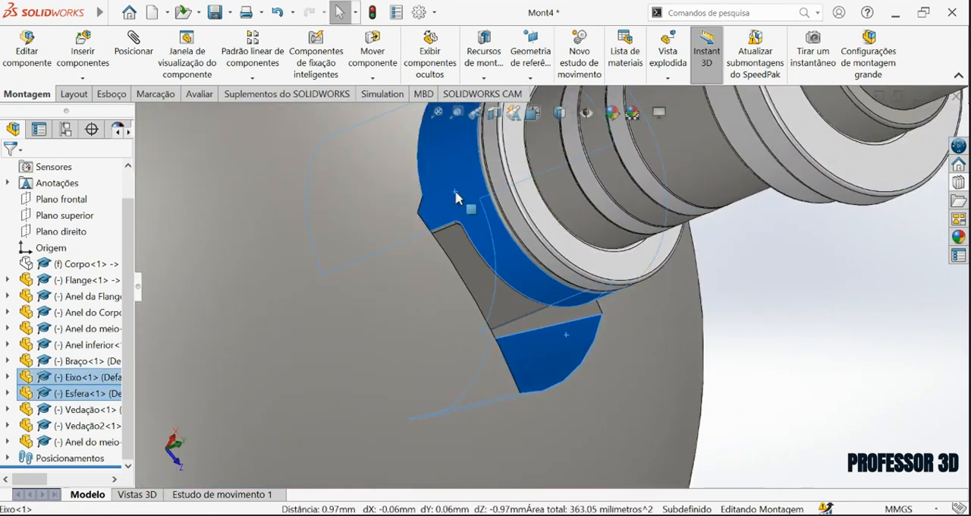
click(542, 189)
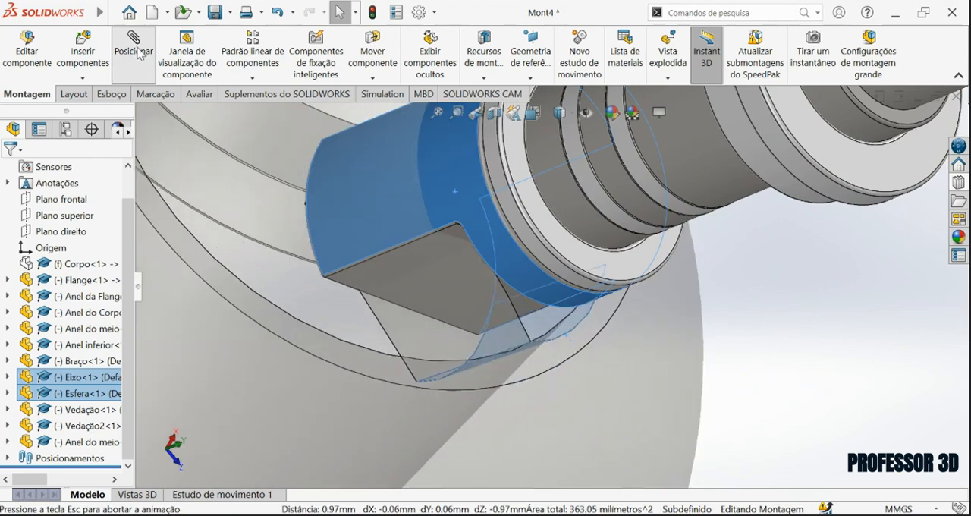
click(6, 174)
middle_drag(559, 314, 448, 171)
scroll(587, 366, down, 4)
key(Escape)
Mate the flat side face of Eixo's lower tongue coincident with the side face of the slot in Esfera.
scroll(555, 289, down, 2)
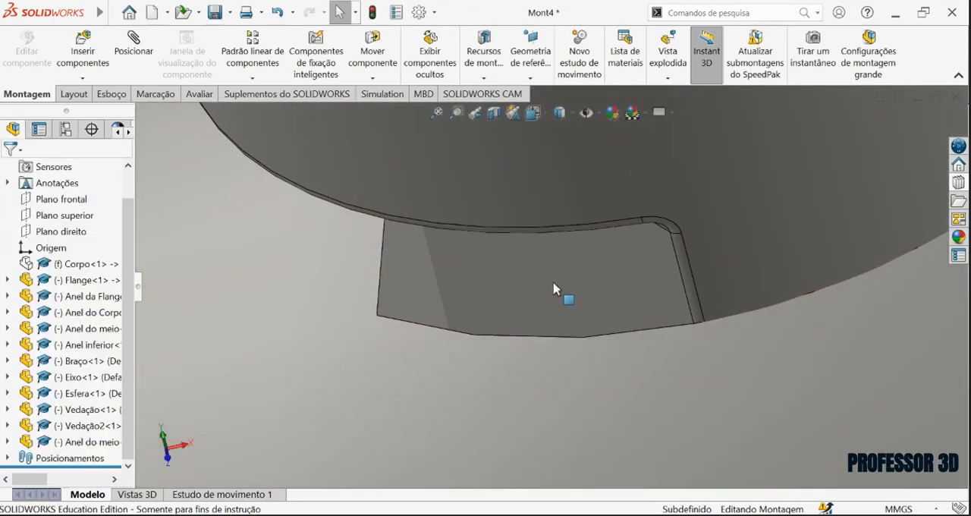
click(555, 288)
scroll(555, 289, up, 8)
middle_drag(559, 311, 513, 291)
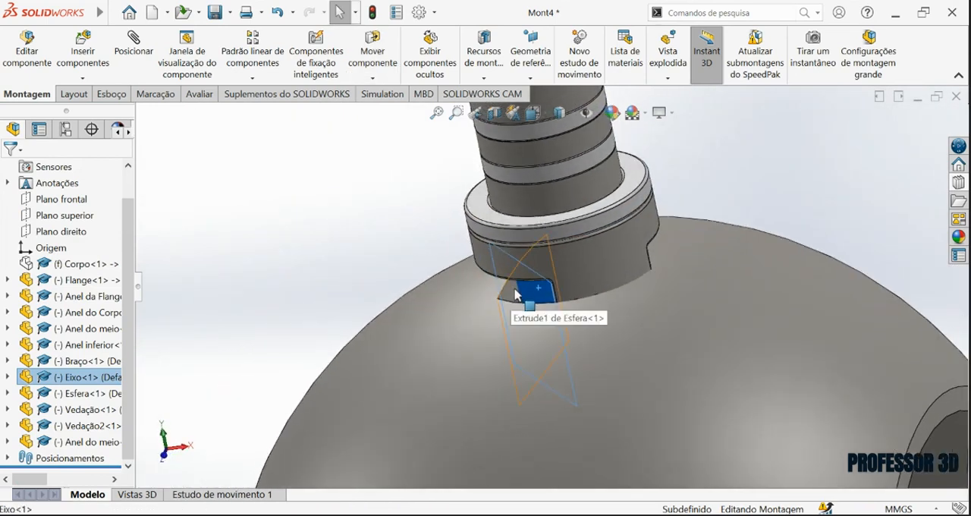
ctrl+click(518, 295)
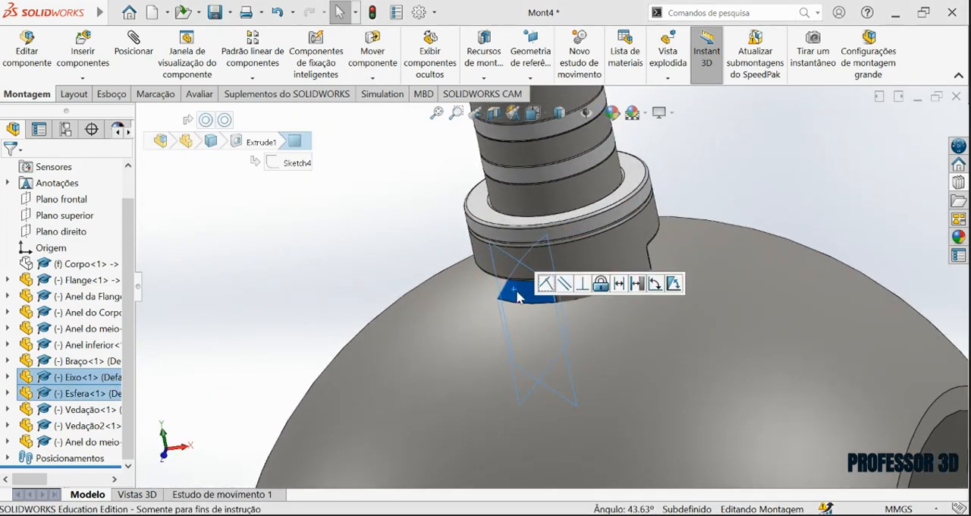
click(135, 61)
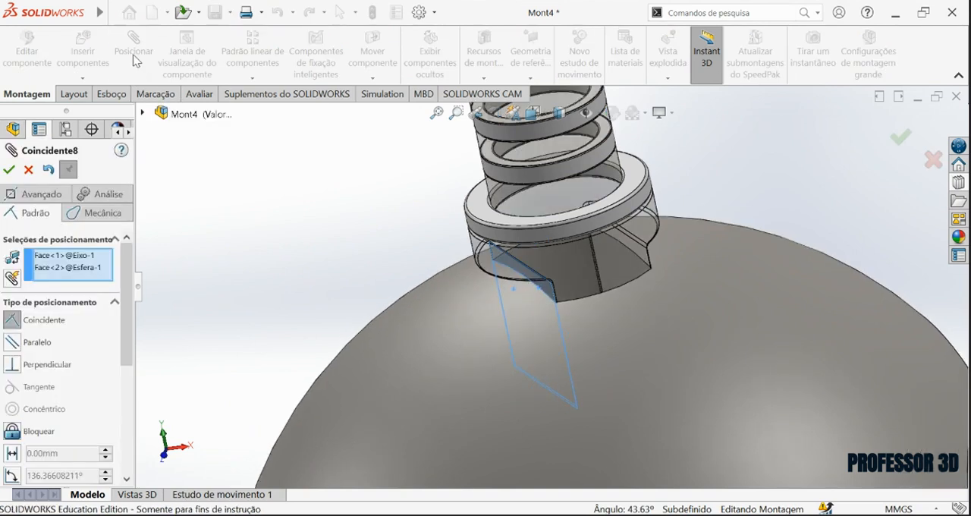
click(9, 170)
Turn Esfera to test its joint movement with Eixo, and show Corpo again.
middle_drag(531, 407, 556, 262)
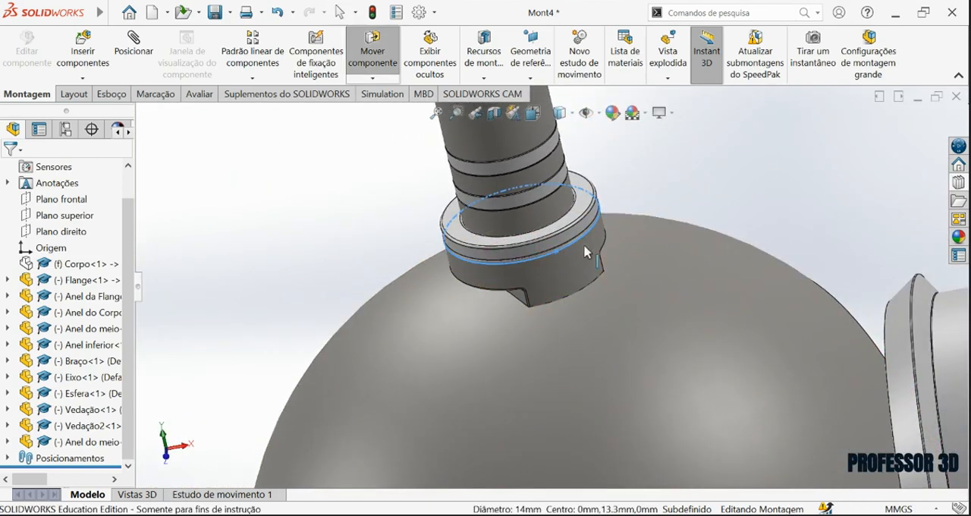
scroll(606, 309, up, 5)
click(508, 324)
drag(546, 329, 514, 334)
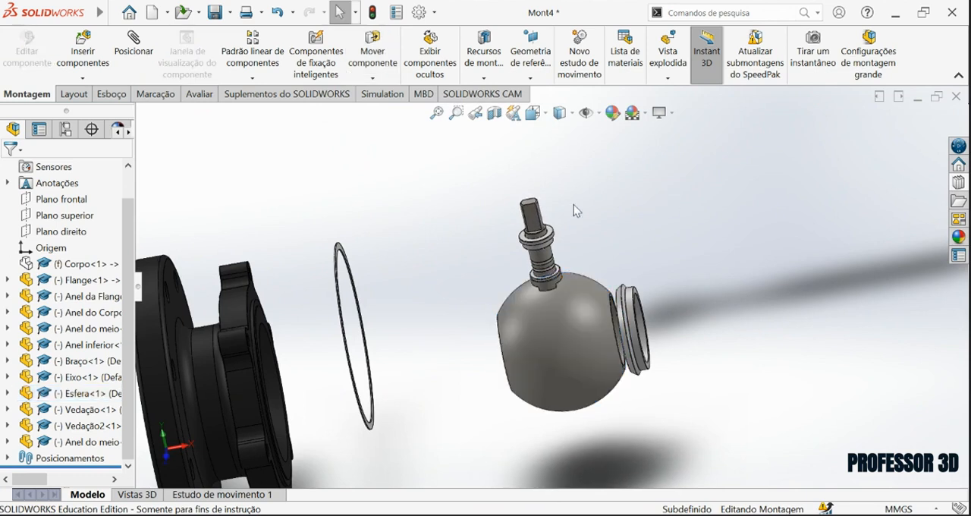
click(65, 266)
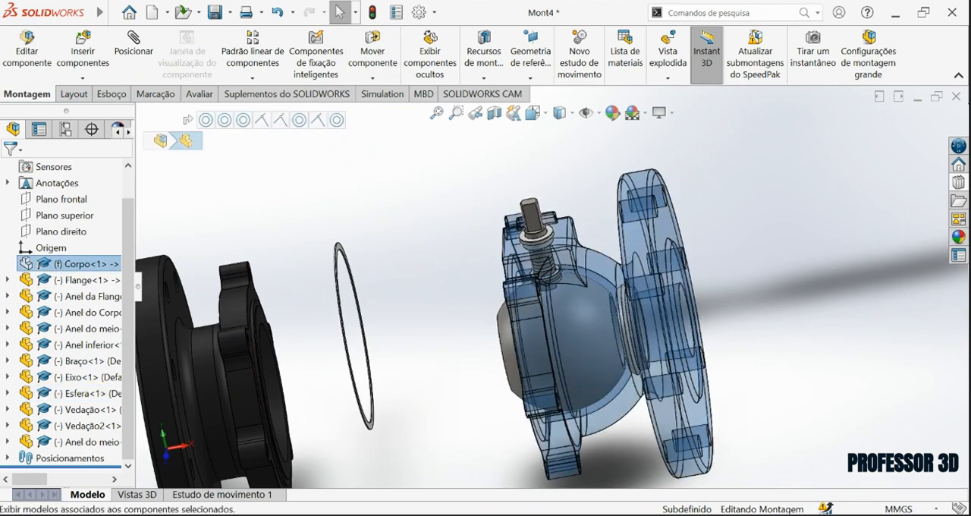
Mate the outer cylindrical face of Vedação concentric with the cylindrical wall of the seal groove in Corpo.
middle_drag(522, 352, 556, 347)
scroll(556, 348, up, 2)
scroll(345, 291, down, 4)
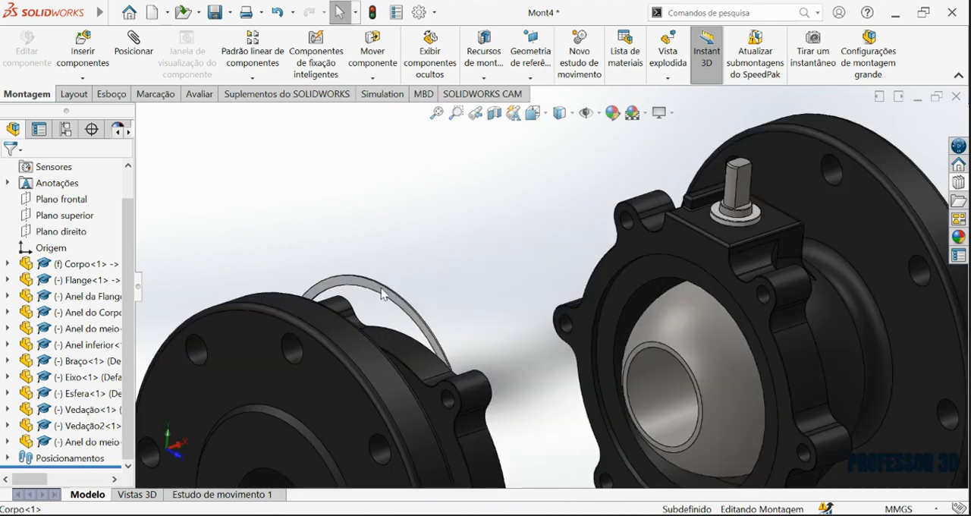
scroll(532, 241, down, 5)
scroll(475, 286, down, 5)
click(497, 305)
scroll(735, 359, up, 4)
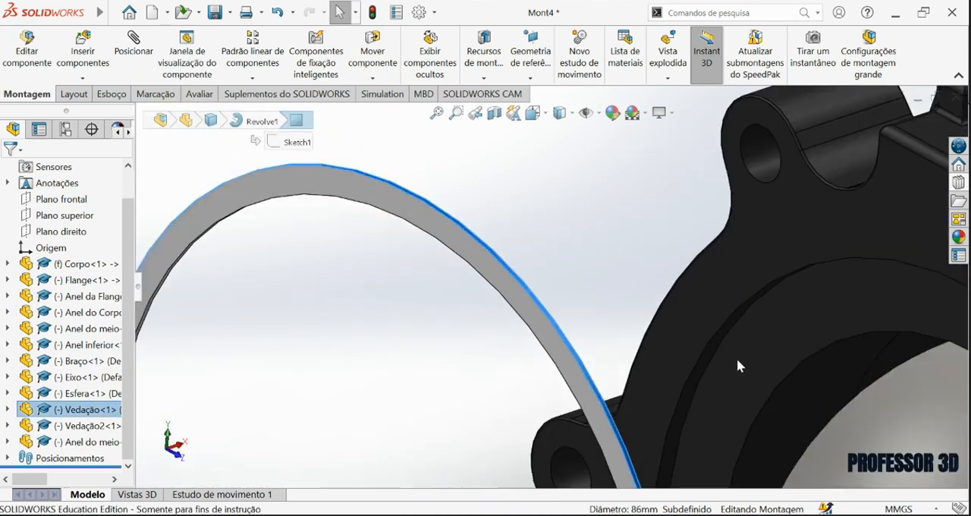
scroll(620, 298, down, 5)
ctrl+click(543, 264)
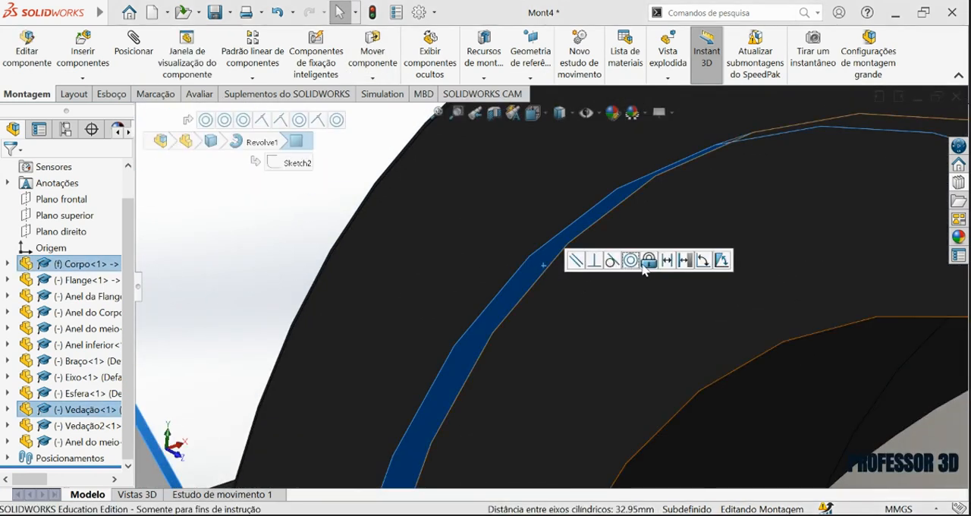
click(631, 261)
scroll(558, 365, up, 8)
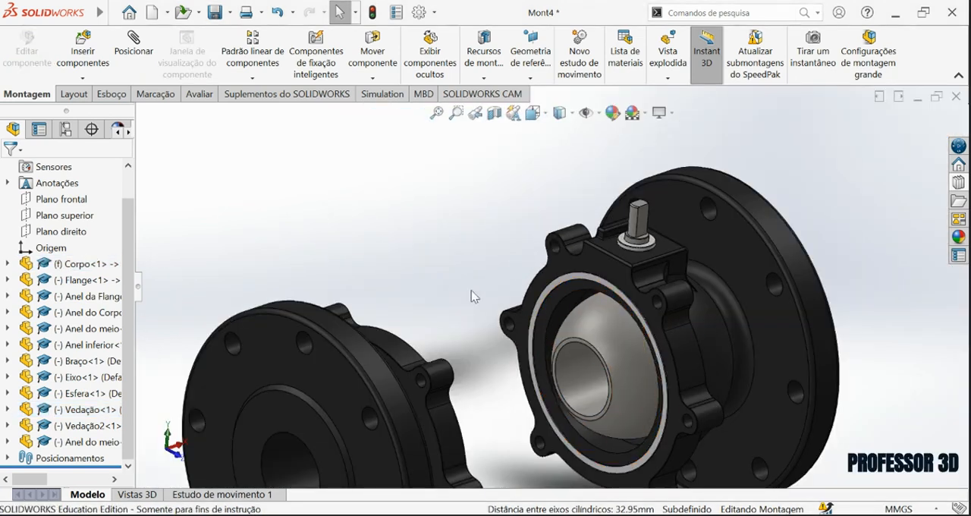
Pull Vedação out of Corpo along its axis and mate its flat face coincident with the annular seal seat in Corpo.
scroll(653, 334, down, 4)
drag(543, 260, 554, 273)
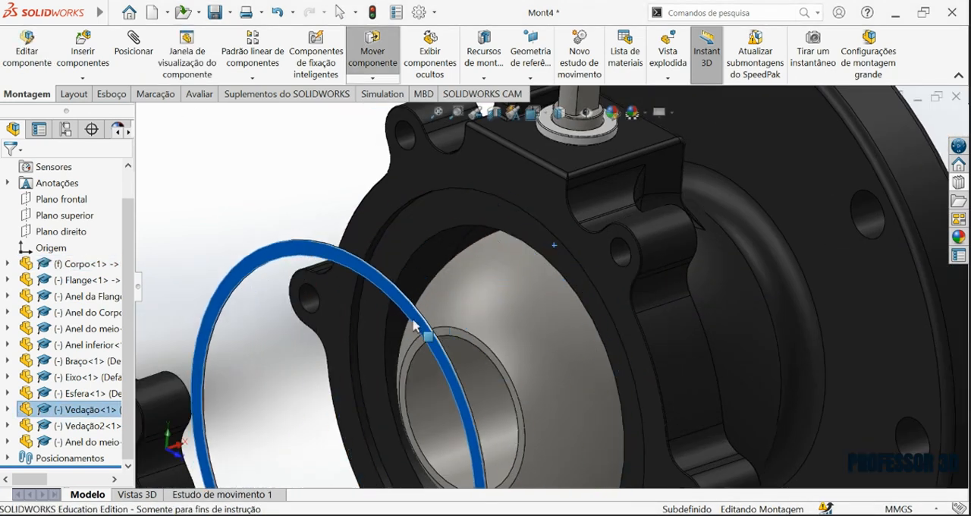
scroll(426, 211, down, 1)
click(419, 207)
middle_drag(416, 265, 317, 252)
ctrl+click(308, 242)
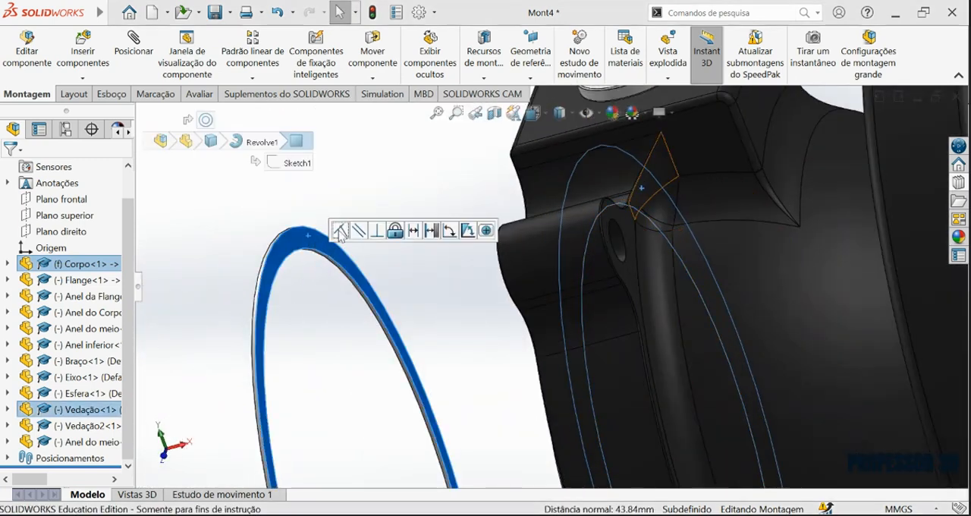
click(339, 230)
scroll(425, 385, up, 5)
scroll(527, 354, down, 10)
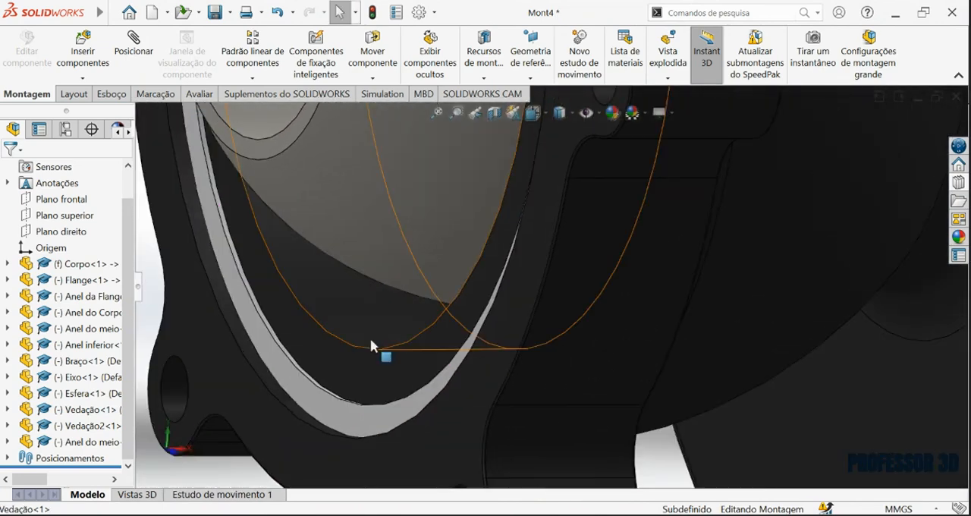
scroll(370, 346, up, 10)
Mate the lugged joint face of Flange coincident with the matching joint face of Corpo.
middle_drag(418, 369, 386, 280)
scroll(325, 174, down, 4)
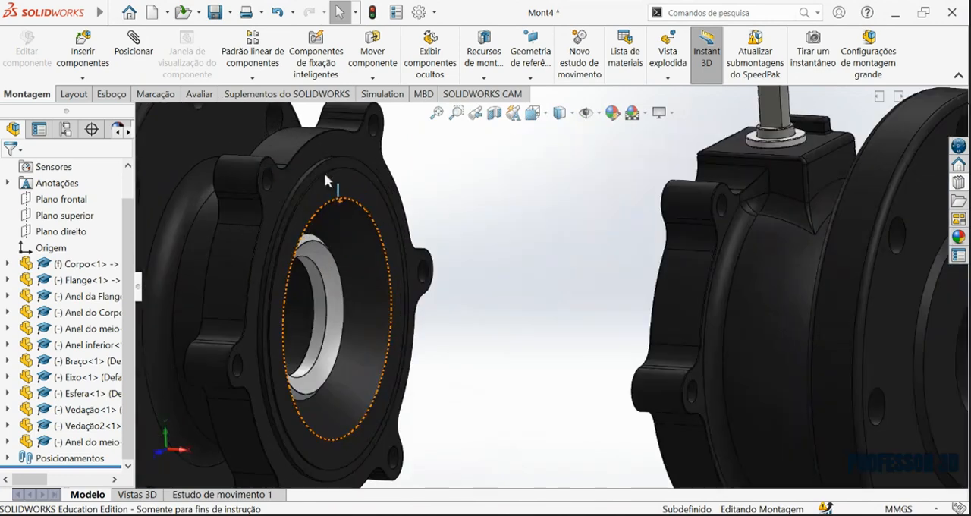
click(287, 173)
middle_drag(478, 235, 774, 246)
ctrl+click(855, 182)
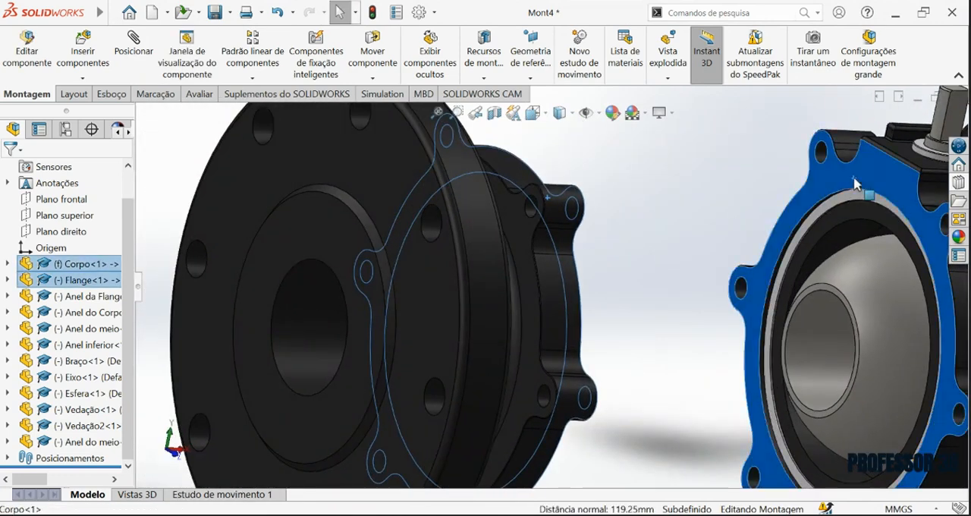
click(813, 173)
Mate the 4 mm radius face of the slot in Braço concentric with the rounded side of Eixo's upper end.
middle_drag(777, 210, 557, 247)
scroll(702, 284, up, 5)
drag(699, 178, 443, 343)
scroll(442, 345, down, 7)
click(450, 215)
middle_drag(464, 277, 476, 289)
scroll(475, 289, up, 3)
scroll(458, 418, down, 4)
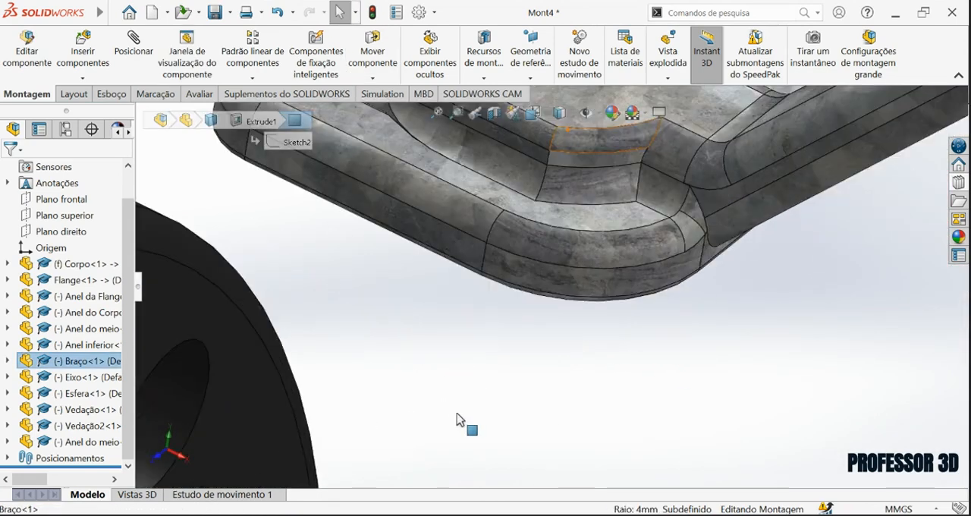
scroll(457, 418, up, 3)
scroll(590, 406, down, 3)
middle_drag(637, 402, 570, 374)
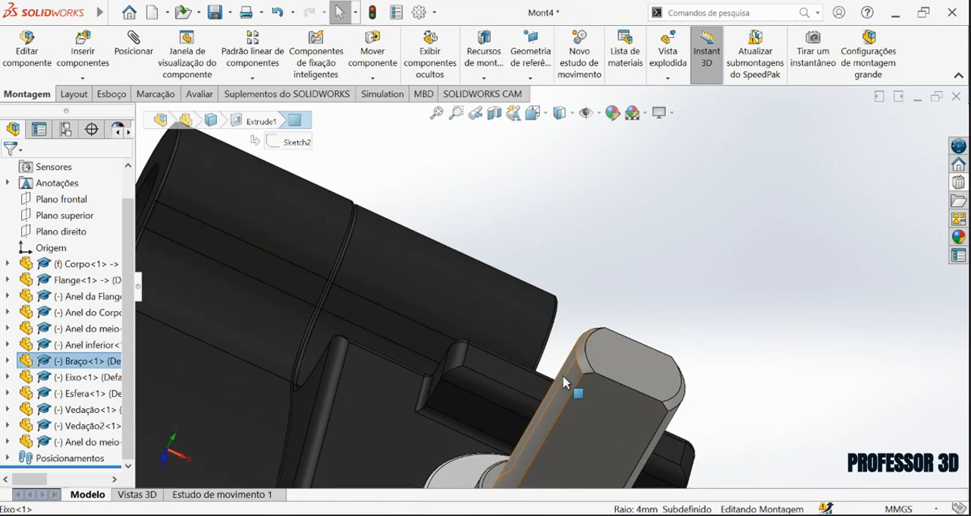
ctrl+click(564, 376)
click(648, 372)
click(763, 370)
Mate the flat inner side of the slot in Braço coincident with the flat side of Eixo's upper end.
mouse_move(611, 426)
mouse_down()
mouse_move(685, 230)
mouse_move(721, 254)
mouse_move(711, 207)
mouse_up()
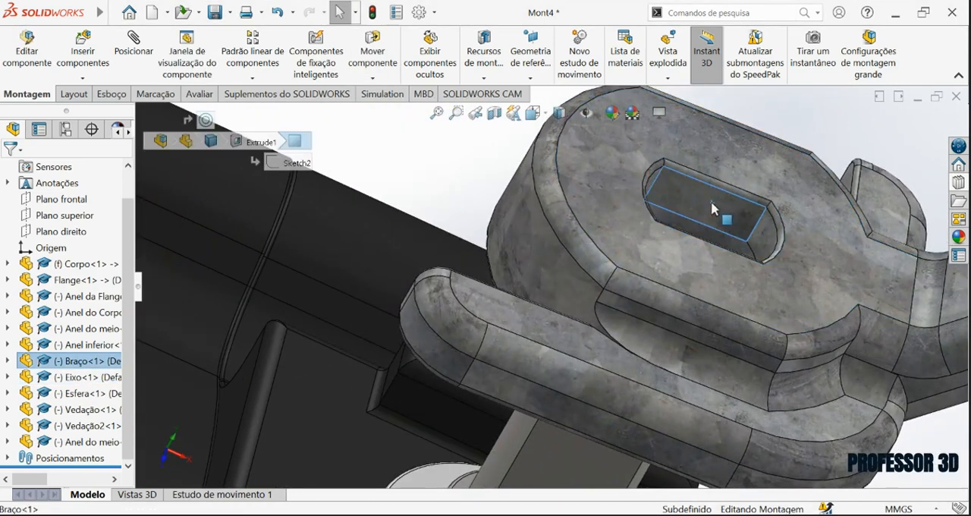
scroll(702, 282, up, 3)
ctrl+click(584, 409)
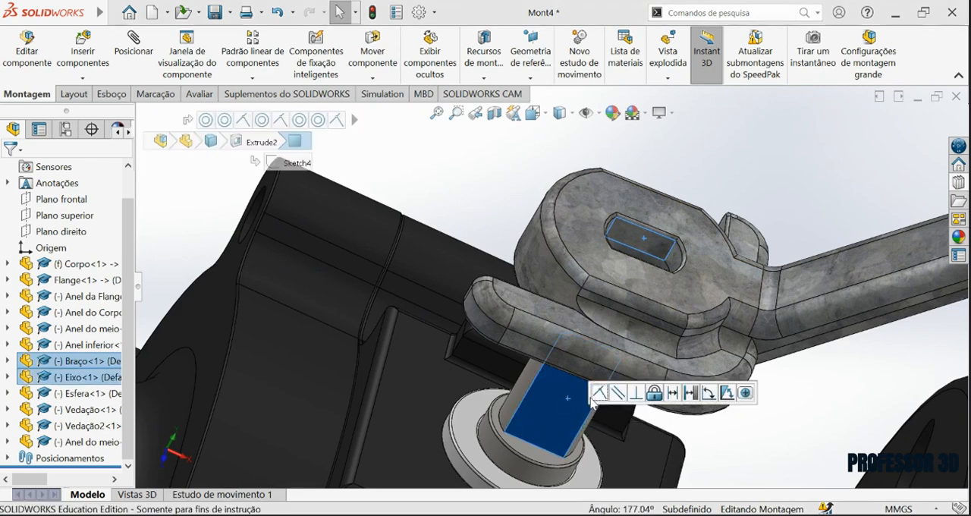
click(600, 394)
scroll(681, 334, up, 4)
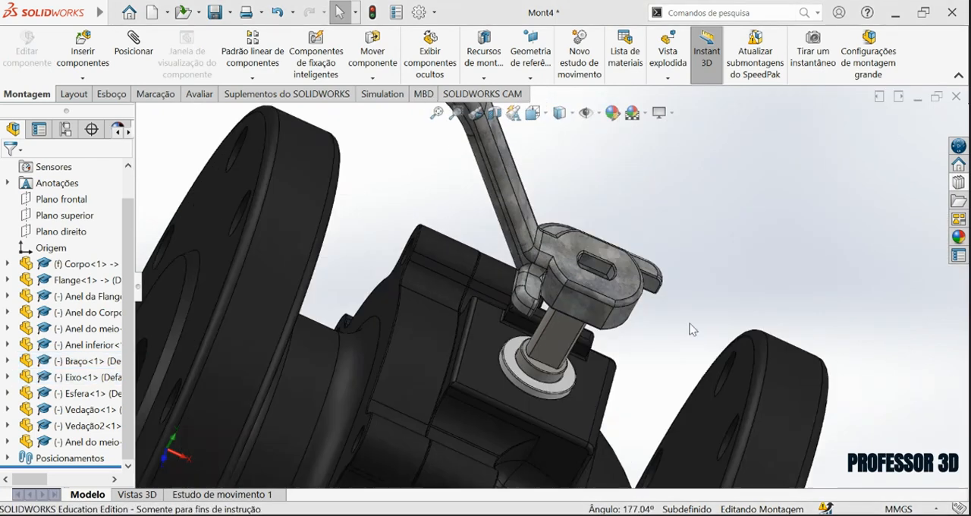
Mate the annular face on the underside of Braço coincident with the top face of the ring around Eixo.
middle_drag(616, 291, 607, 157)
scroll(599, 228, down, 3)
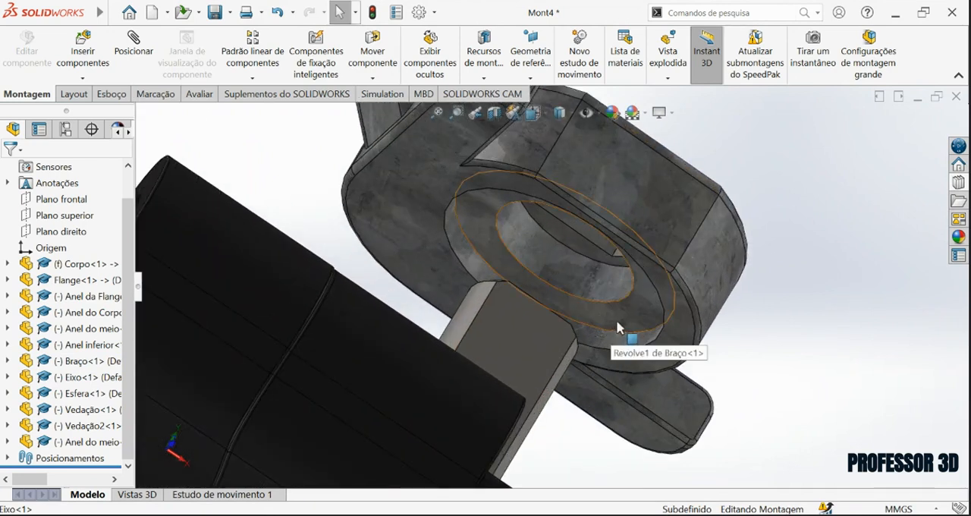
click(623, 318)
scroll(588, 315, up, 4)
middle_drag(575, 277, 531, 363)
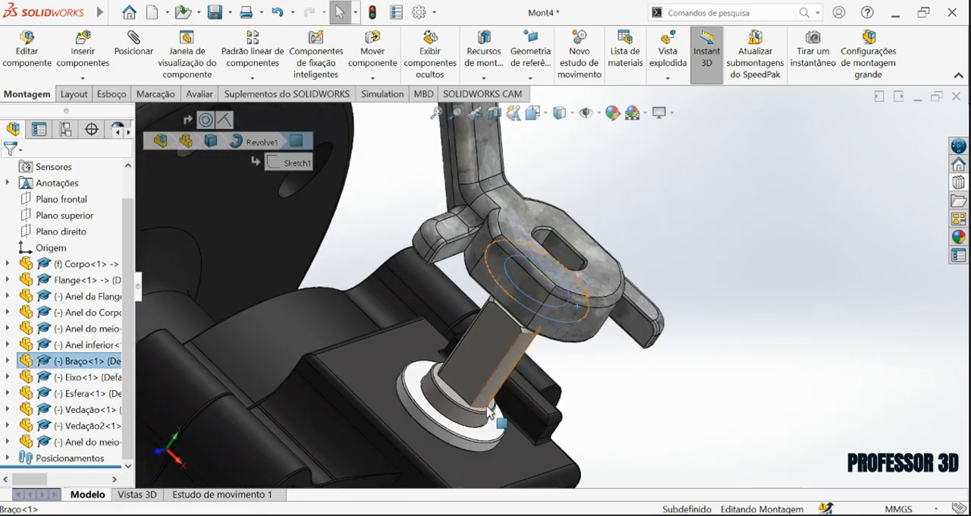
ctrl+click(469, 437)
click(500, 425)
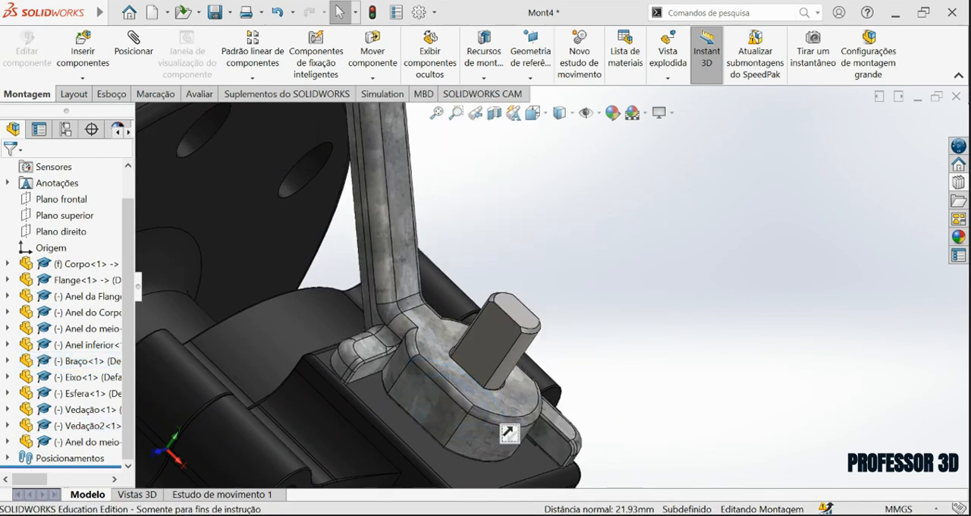
Swing Braço around Eixo and examine how its lugs meet the stop block on Corpo.
middle_drag(585, 347, 511, 244)
drag(510, 244, 542, 425)
middle_drag(542, 425, 529, 205)
scroll(620, 372, up, 3)
scroll(620, 370, down, 5)
drag(383, 248, 466, 224)
scroll(466, 224, up, 5)
scroll(501, 266, down, 2)
middle_drag(503, 278, 355, 185)
Add a limit angle mate between Braço's lug side face and the facing stop face on Corpo, maximum 90°, minimum 0.10°, with inverted dimension.
scroll(565, 327, down, 5)
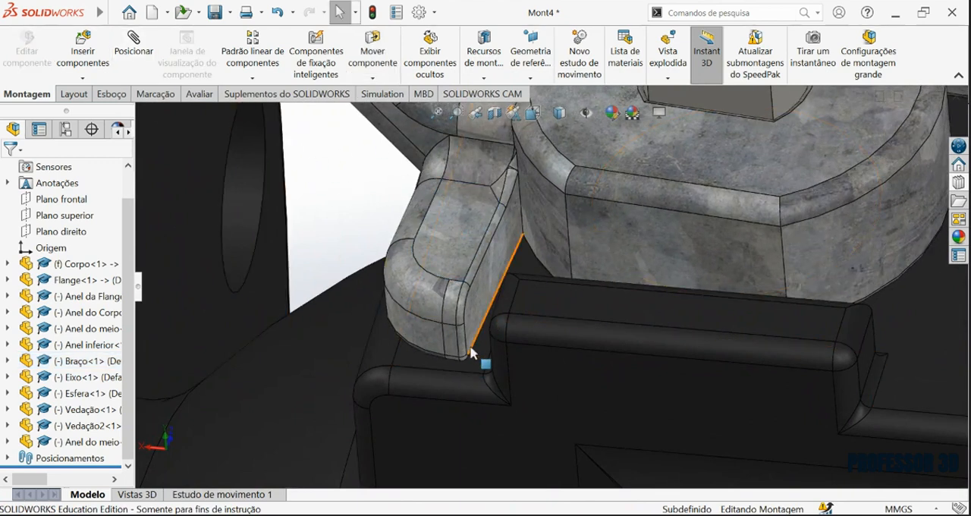
click(483, 298)
mouse_move(502, 302)
middle_down()
mouse_move(513, 279)
mouse_move(536, 311)
mouse_move(497, 323)
mouse_move(511, 327)
mouse_move(493, 319)
middle_up()
click(492, 329)
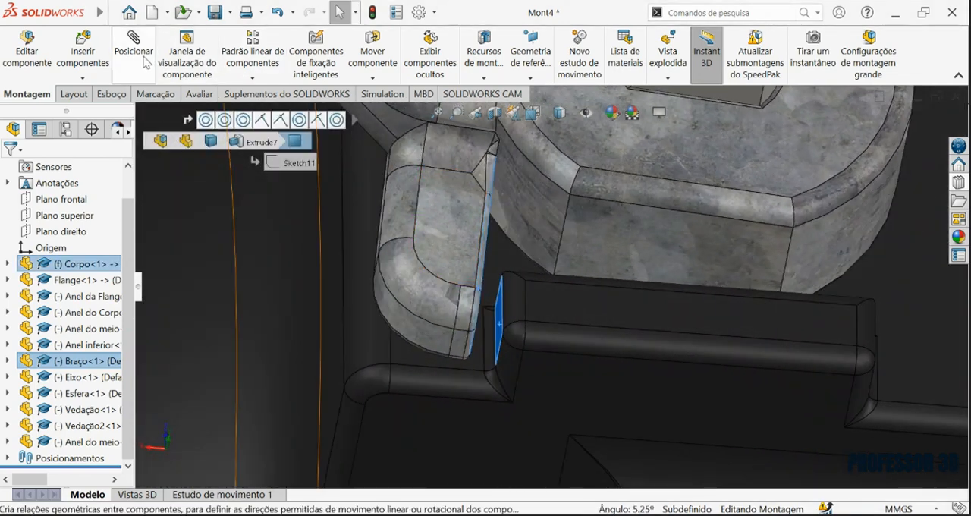
click(146, 62)
drag(128, 296, 125, 276)
click(36, 197)
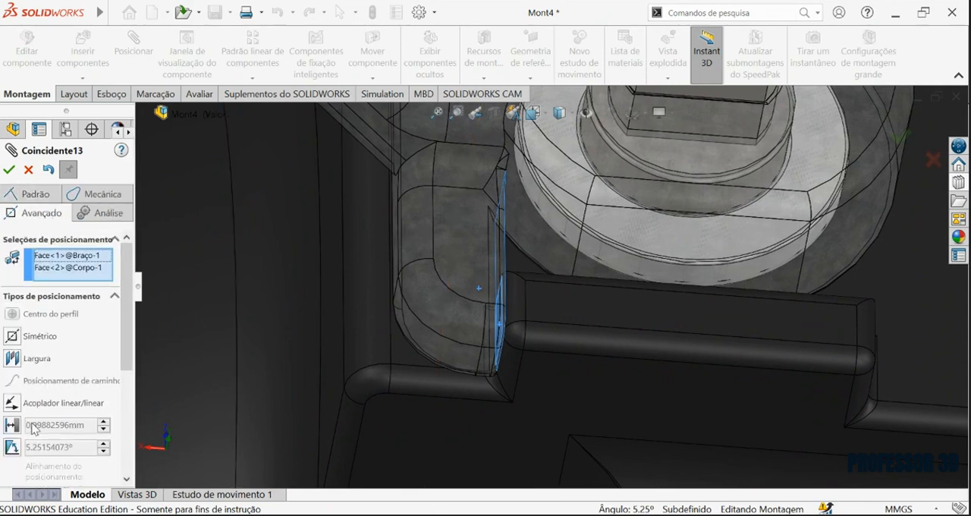
click(13, 447)
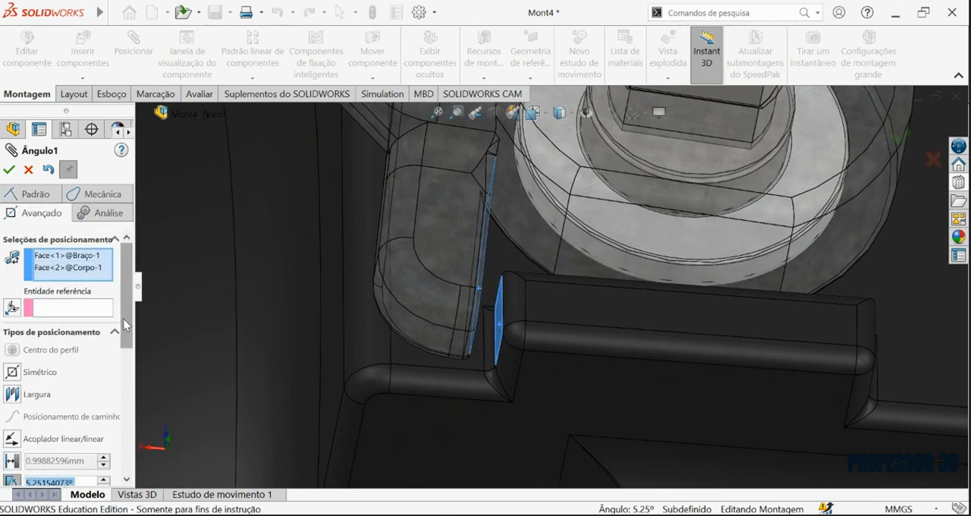
scroll(45, 319, down, 5)
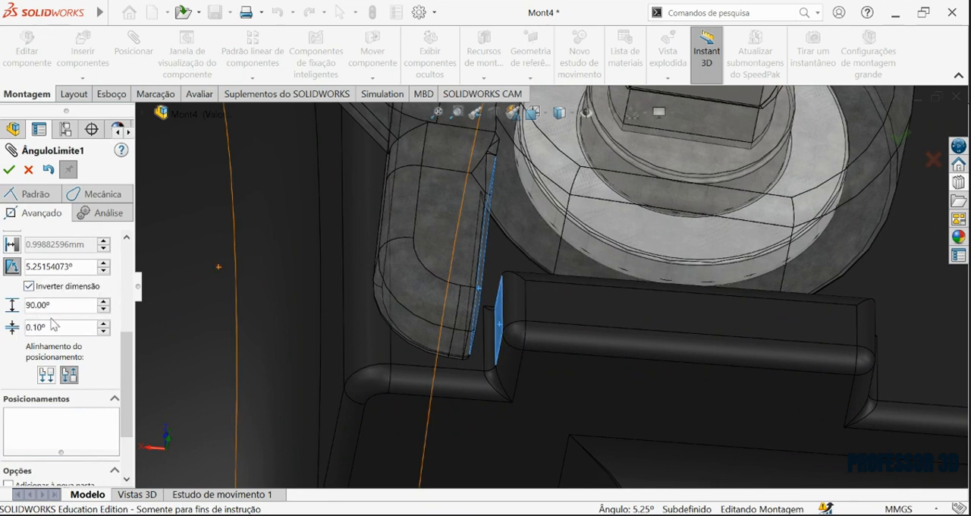
click(9, 171)
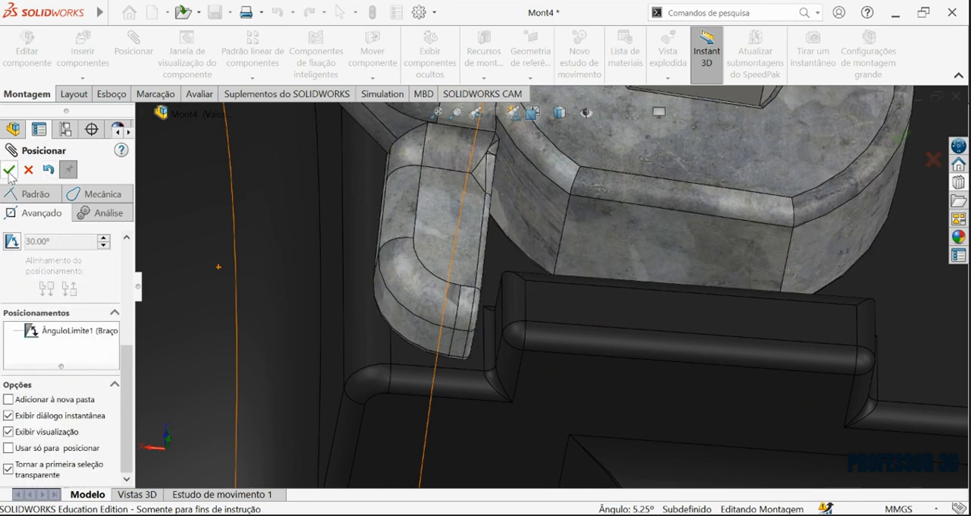
click(9, 174)
Swing Braço around Eixo to test its travel between the angle limits.
scroll(516, 277, up, 3)
drag(475, 270, 853, 152)
scroll(569, 294, up, 4)
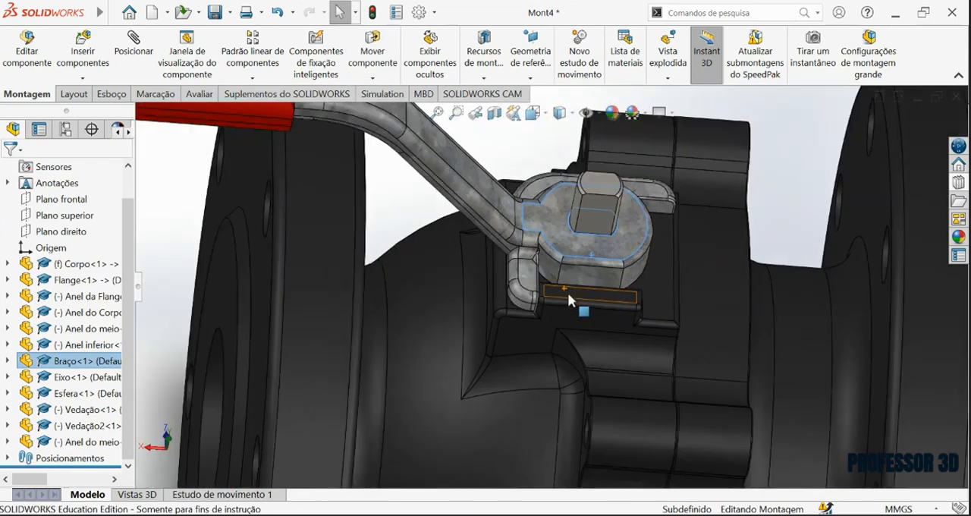
scroll(567, 292, up, 5)
Make Corpo transparent and swing Braço to examine how Eixo and Esfera turn inside the valve.
click(545, 398)
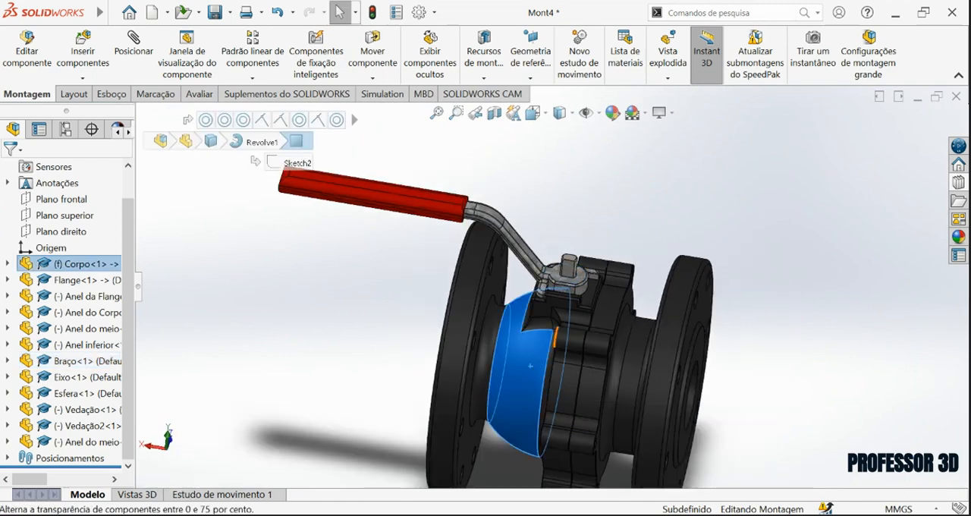
click(556, 338)
scroll(627, 322, down, 3)
click(674, 245)
middle_drag(531, 318, 601, 311)
click(520, 263)
scroll(464, 230, up, 2)
drag(414, 231, 497, 140)
scroll(516, 198, up, 2)
scroll(611, 337, down, 2)
scroll(607, 334, up, 2)
drag(519, 210, 446, 265)
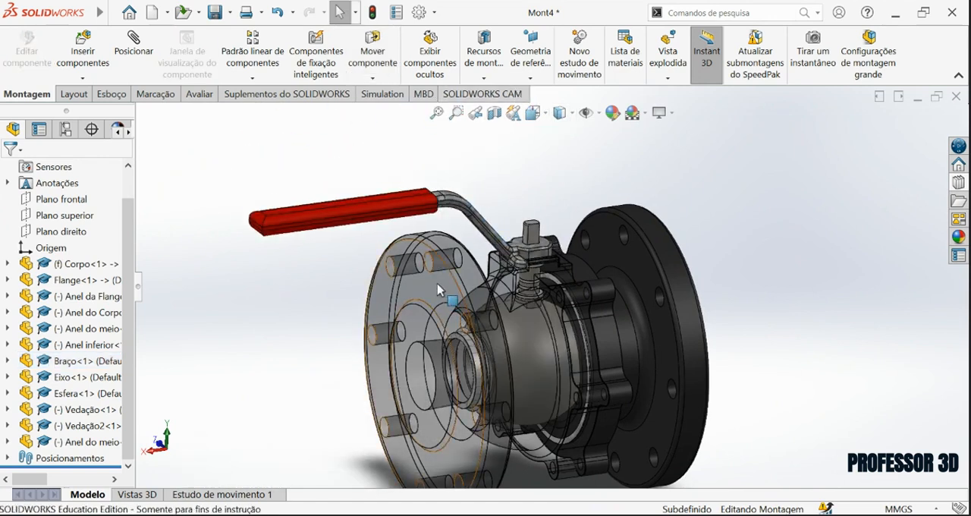
Turn off Corpo's transparency and set the isometric view of the assembly.
click(438, 286)
click(499, 236)
click(601, 172)
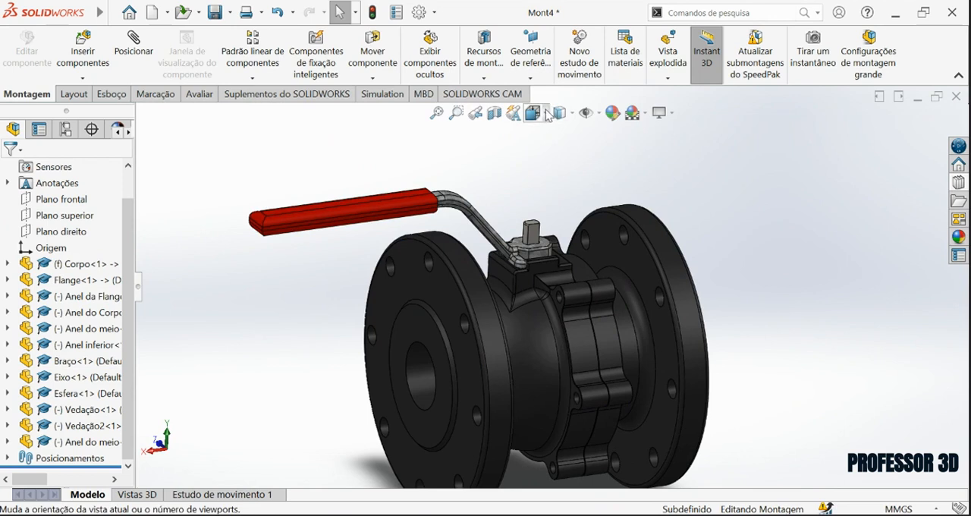
click(546, 114)
click(540, 319)
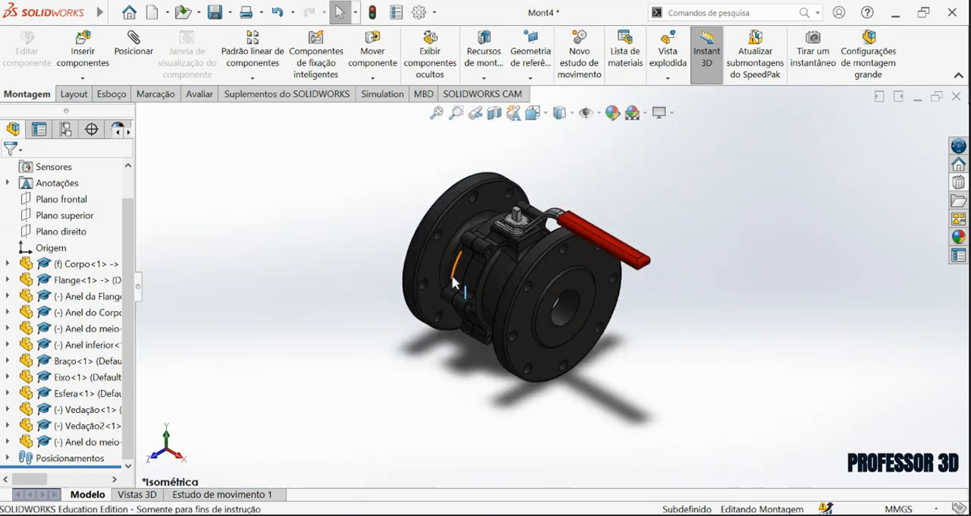
Insert an Ansi Metric Toolbox Allen screw ANSI B18.3.1M into Corpo's upper lug hole beside the lever mount.
scroll(454, 283, down, 5)
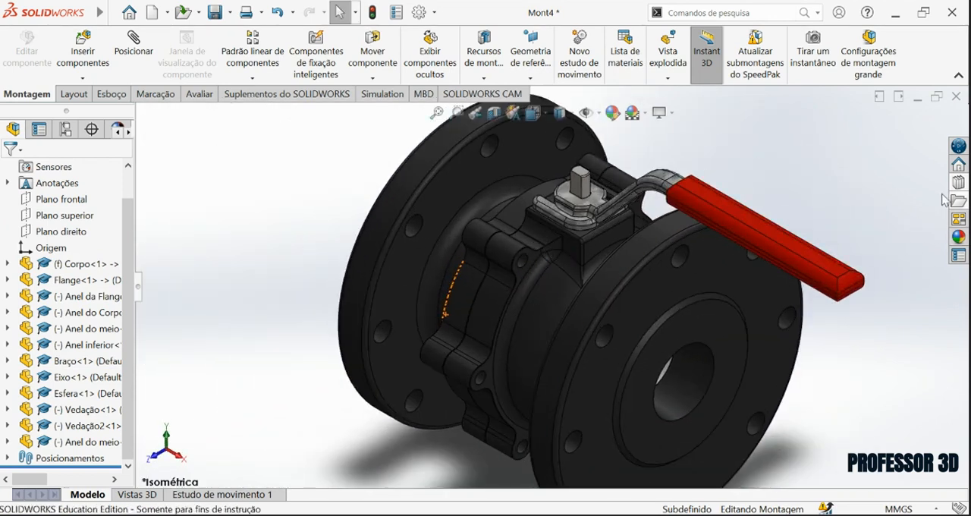
click(960, 200)
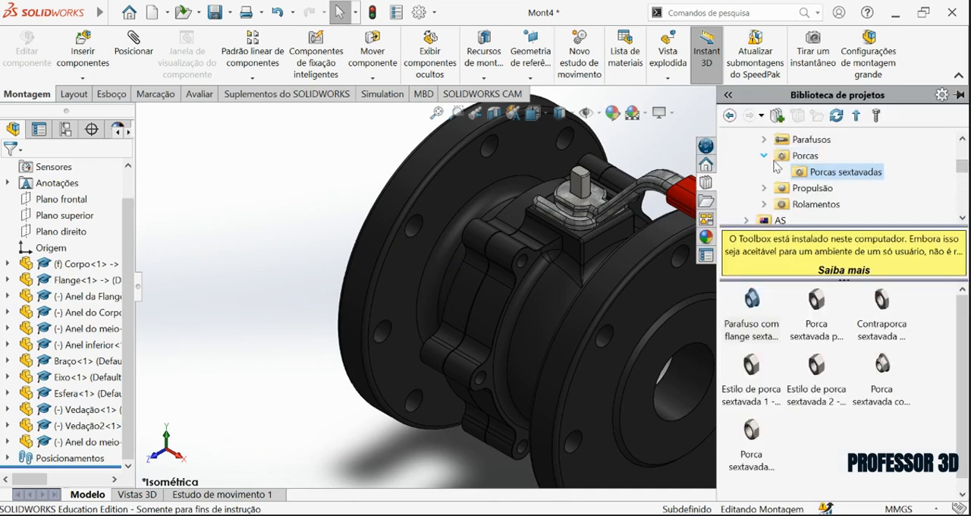
click(767, 158)
click(747, 189)
click(729, 139)
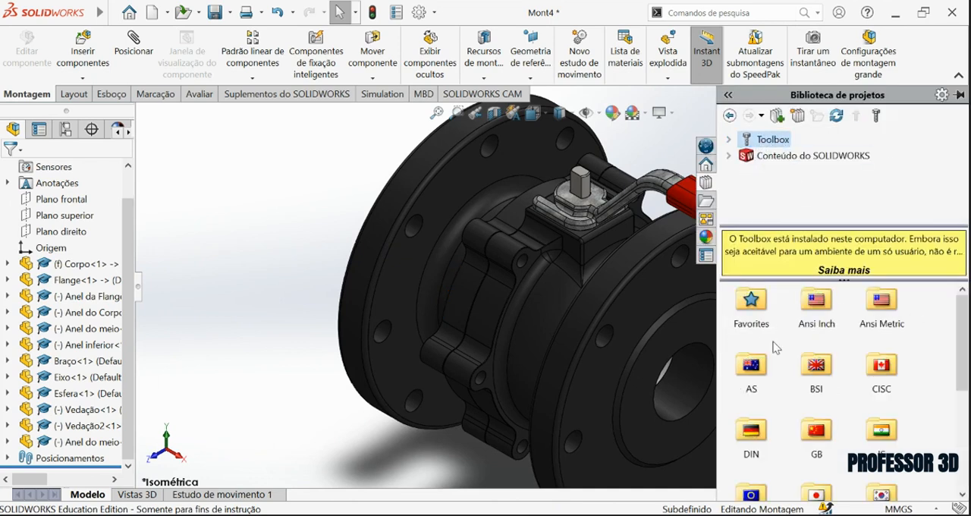
double_click(887, 303)
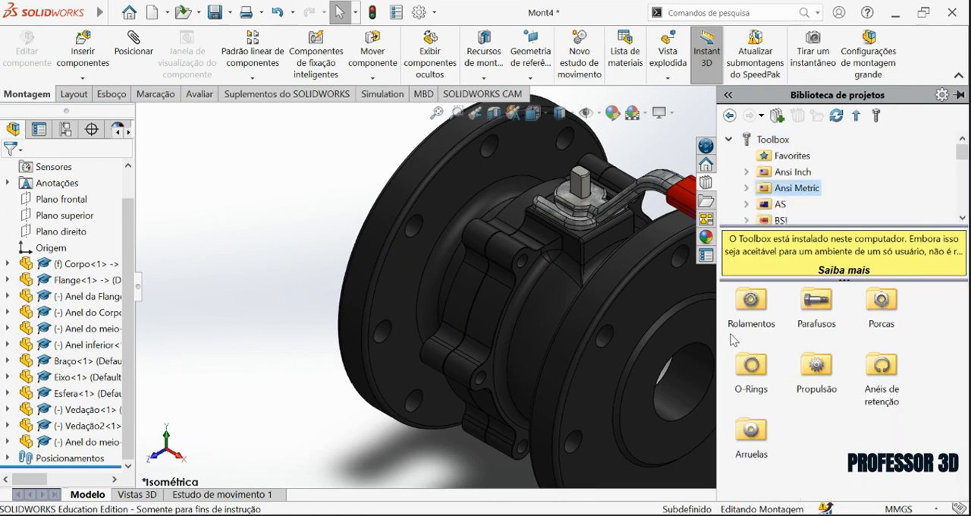
double_click(810, 315)
double_click(882, 368)
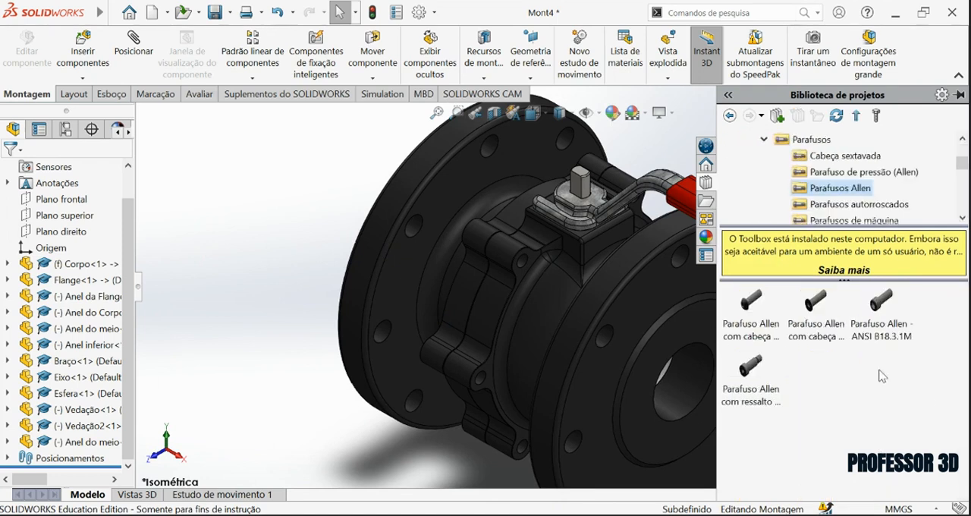
scroll(567, 267, down, 6)
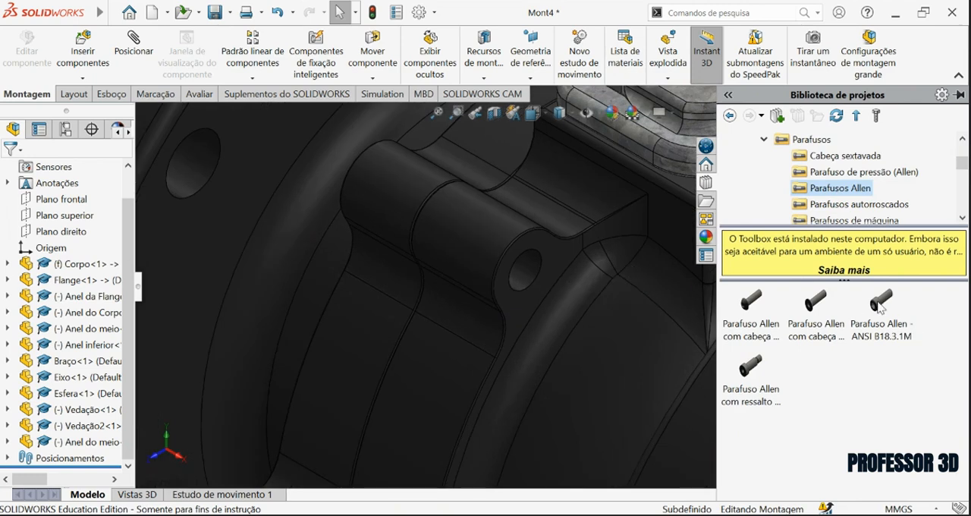
drag(879, 337, 547, 259)
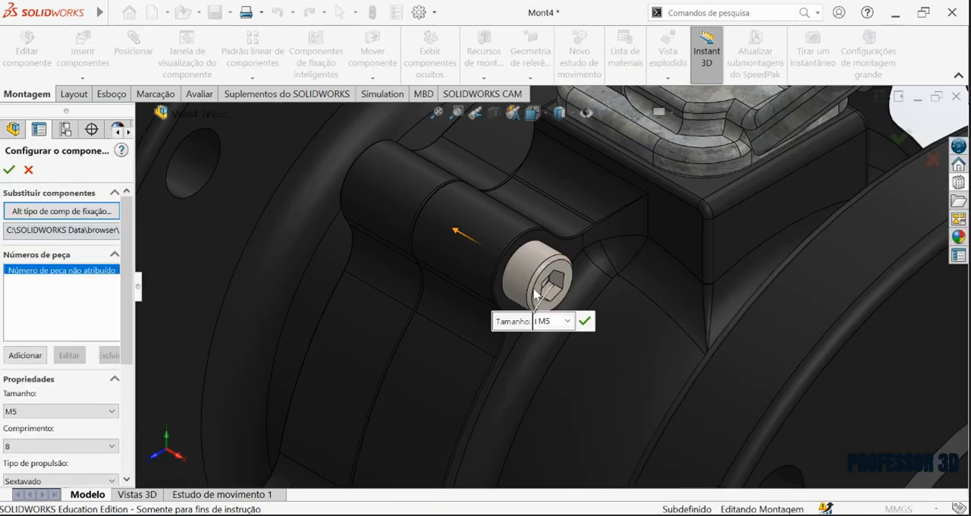
Configure the M5 Allen screw with a length of 35 and thread display Esquemático.
middle_drag(409, 275, 469, 307)
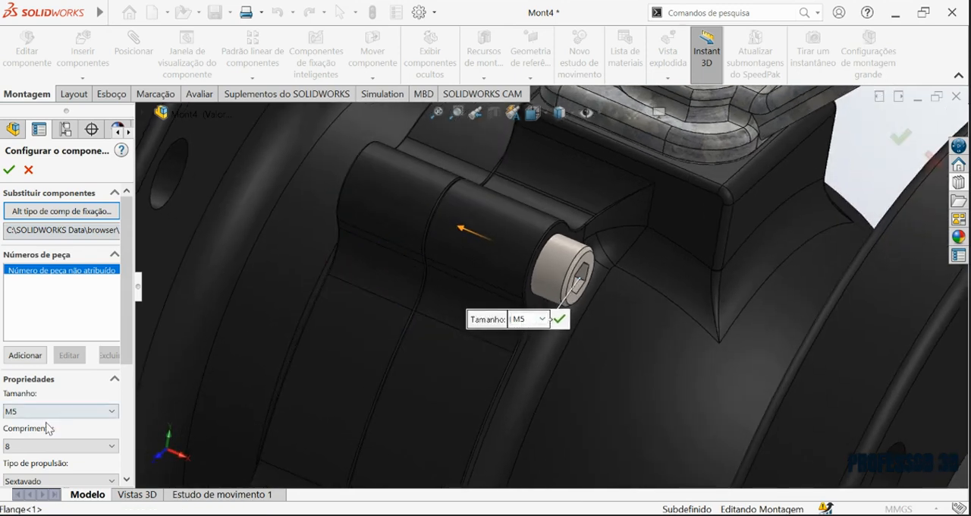
scroll(129, 353, down, 5)
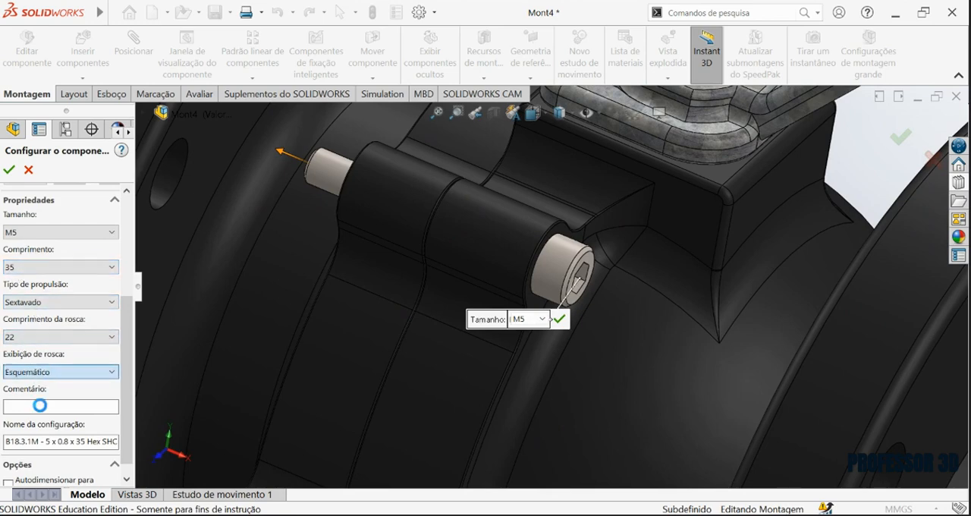
middle_drag(271, 274, 515, 226)
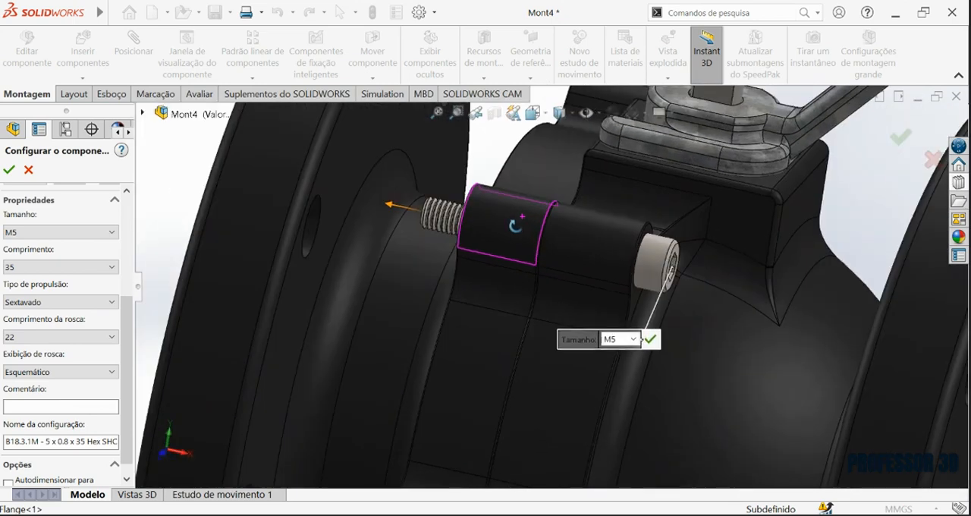
click(8, 169)
Place copies of the M5 Allen screw in the remaining lug holes around Corpo and finish inserting.
middle_drag(568, 346, 519, 312)
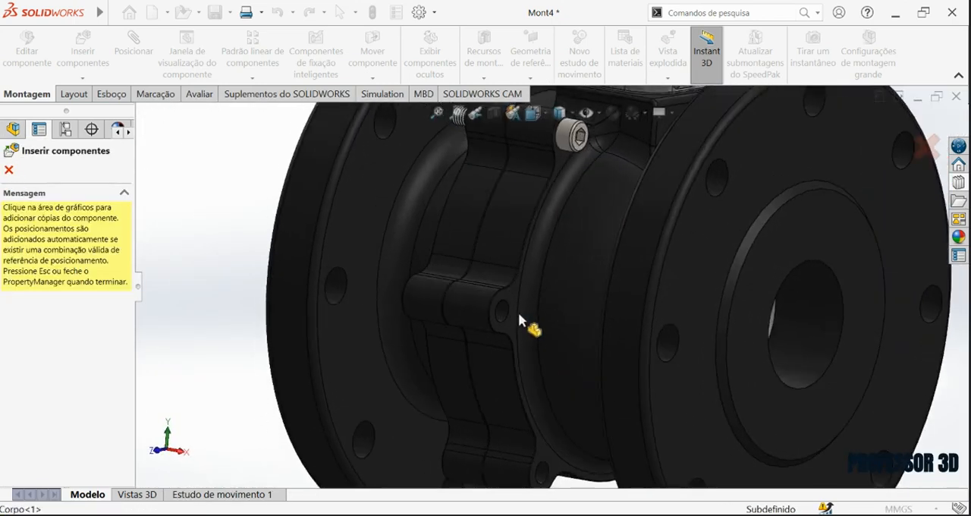
scroll(518, 312, down, 6)
click(499, 258)
scroll(573, 444, up, 8)
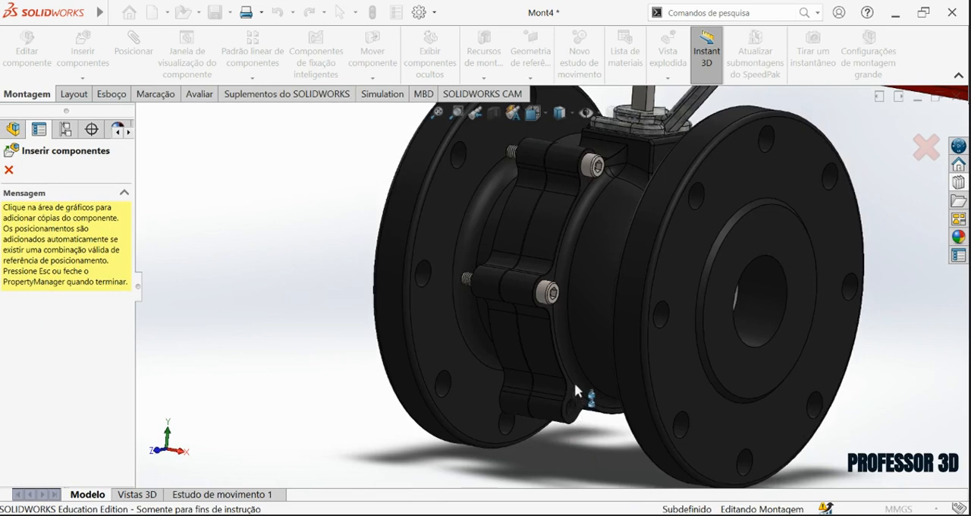
scroll(574, 387, down, 8)
click(538, 299)
scroll(610, 352, up, 7)
middle_drag(612, 354, 647, 265)
scroll(672, 320, down, 8)
click(673, 314)
scroll(683, 313, up, 7)
middle_drag(714, 312, 550, 186)
scroll(588, 205, down, 8)
click(605, 204)
scroll(609, 216, up, 7)
scroll(540, 193, down, 8)
click(546, 201)
scroll(552, 216, up, 7)
middle_drag(540, 266, 632, 347)
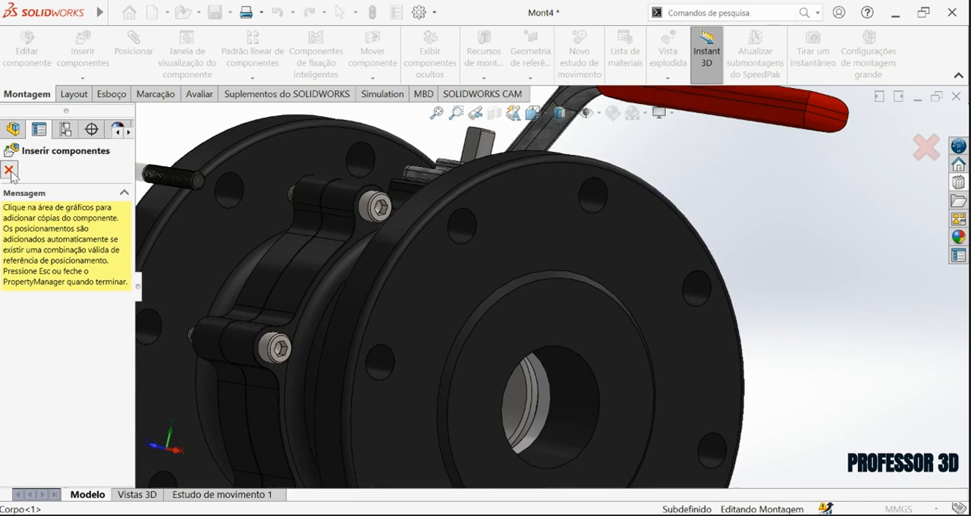
click(11, 173)
Add an M5 flanged hex nut from the Ansi Metric Toolbox to a screw's threaded end, with thread display Esquemático.
scroll(450, 324, up, 5)
middle_drag(451, 324, 540, 303)
scroll(539, 303, down, 6)
scroll(472, 340, down, 5)
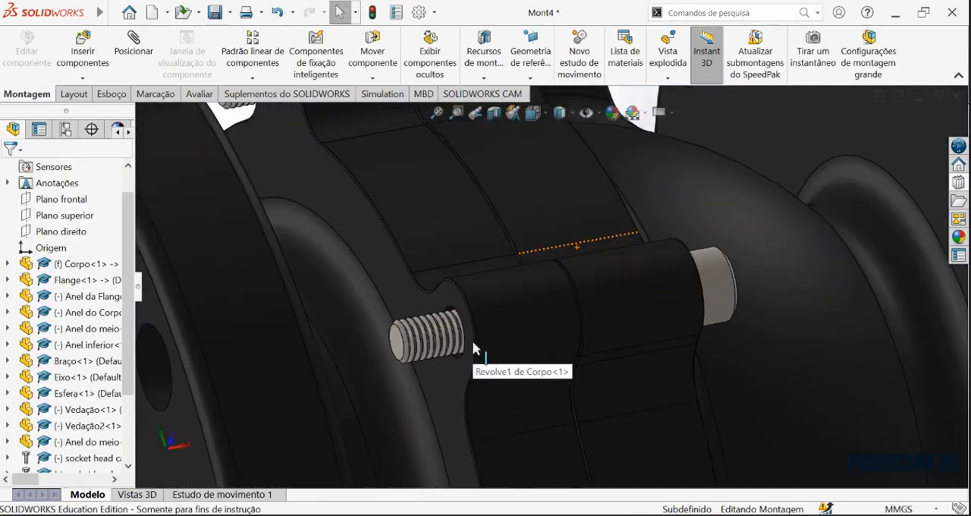
click(960, 183)
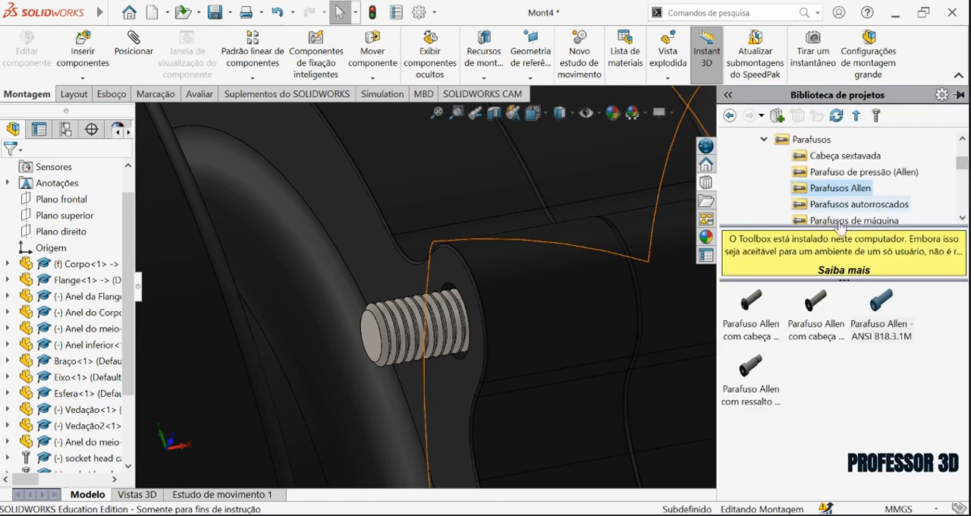
click(764, 139)
click(806, 156)
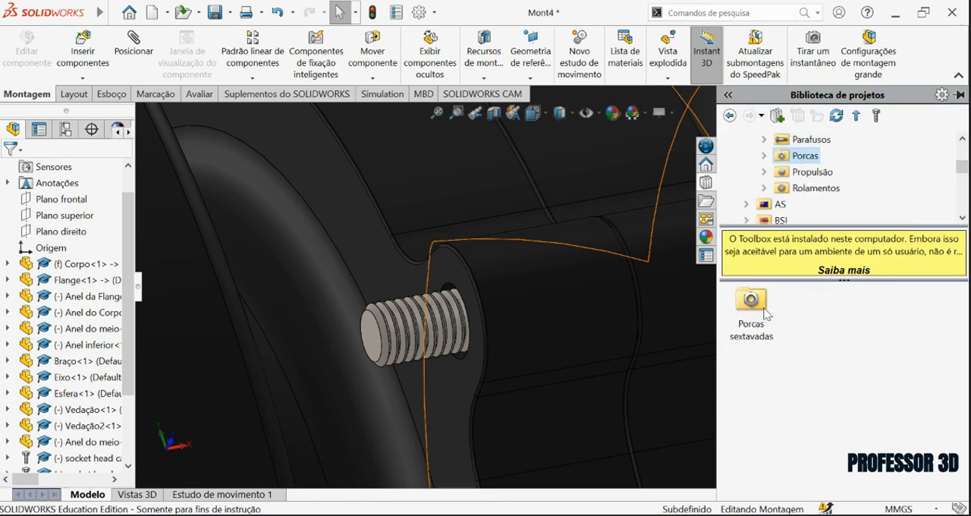
double_click(753, 303)
scroll(403, 316, down, 2)
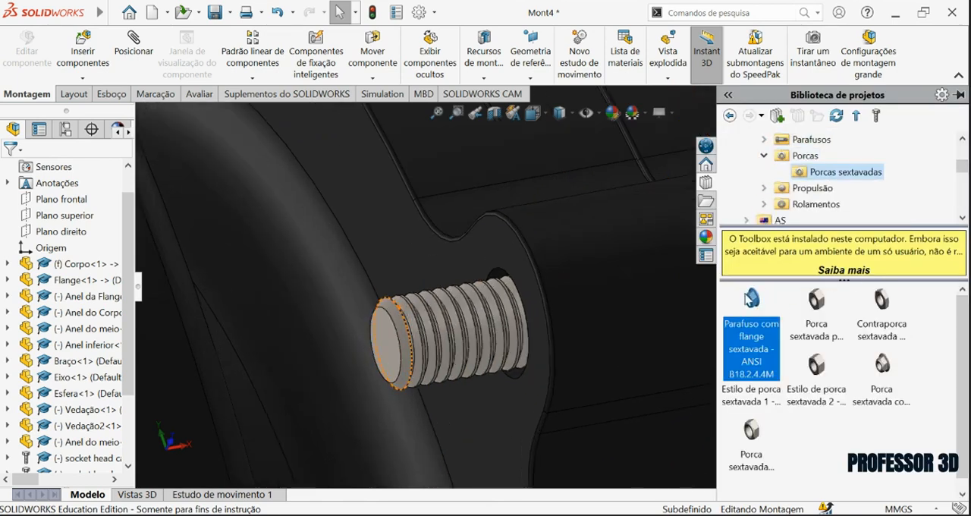
drag(756, 305, 497, 259)
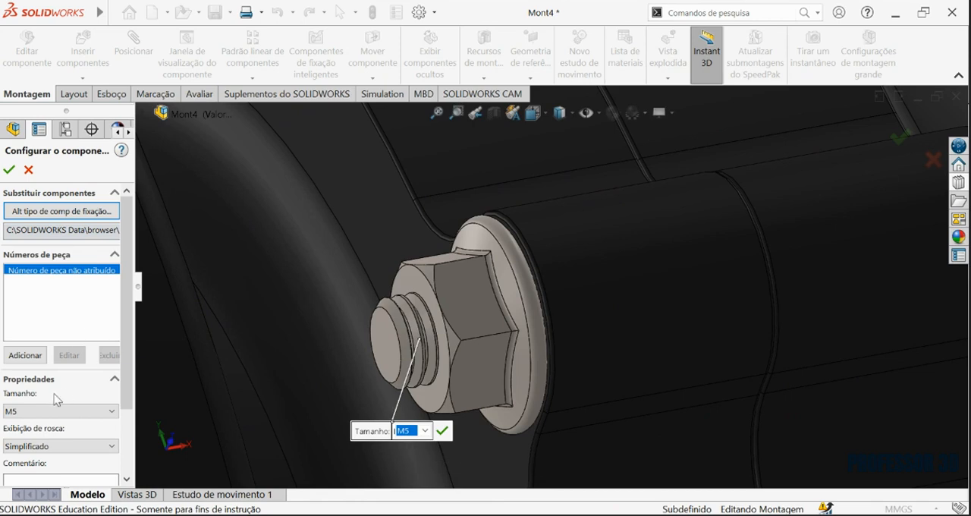
drag(122, 330, 72, 389)
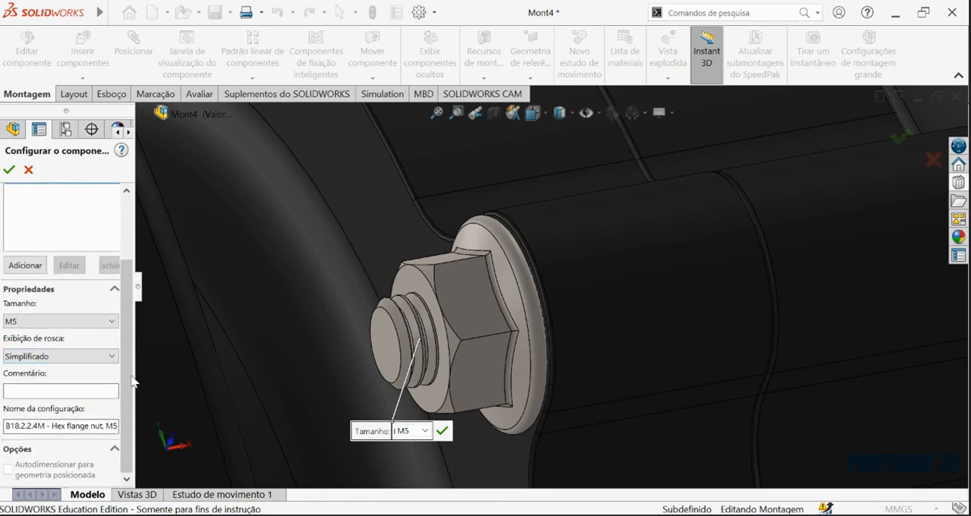
click(9, 170)
Place copies of the M5 flange nut on the neighbouring screws' threaded ends along the near side and underside of Flange.
scroll(498, 249, up, 7)
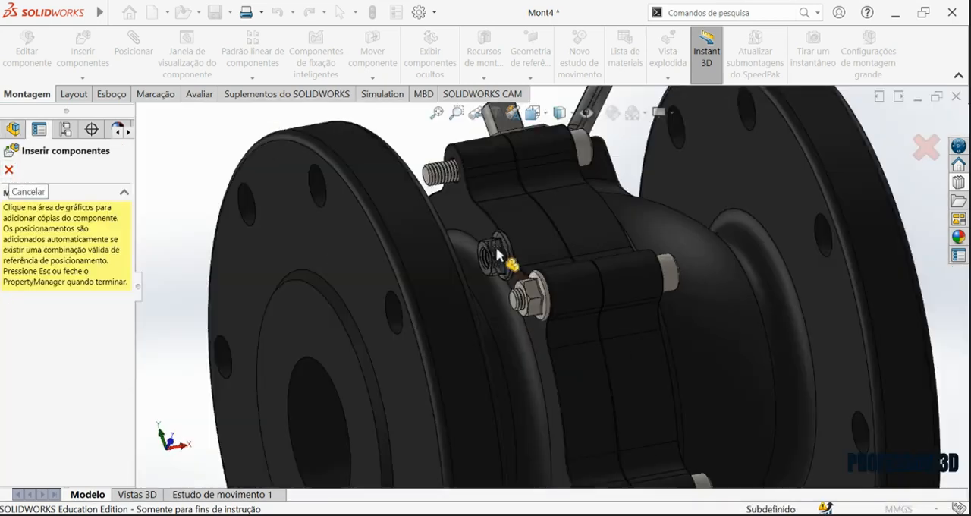
scroll(484, 202, down, 7)
click(440, 195)
scroll(444, 203, up, 6)
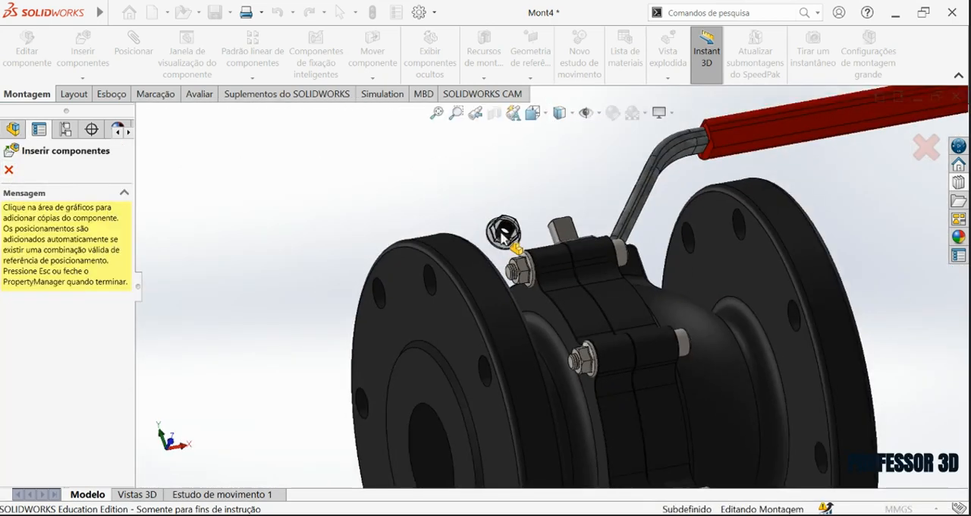
scroll(588, 391, down, 7)
click(548, 297)
scroll(539, 364, up, 6)
scroll(532, 386, down, 7)
middle_drag(508, 301, 513, 162)
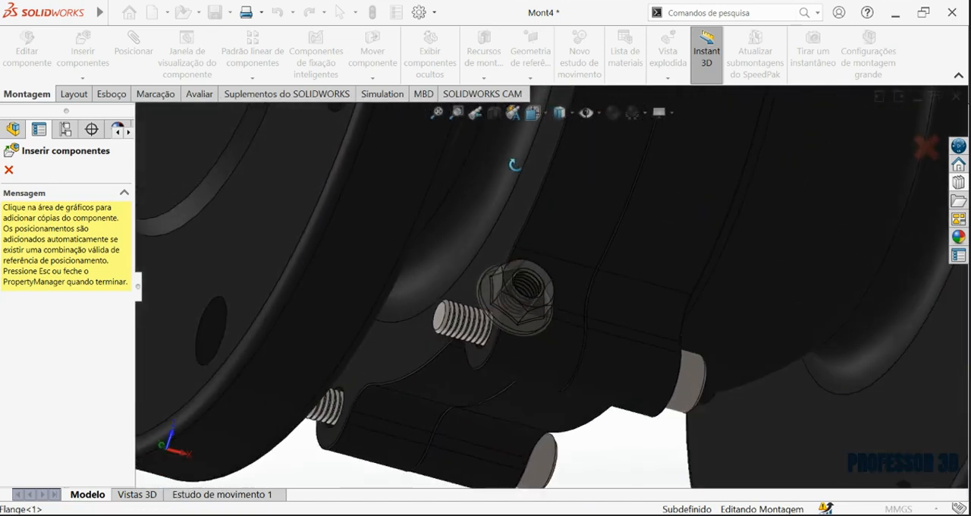
scroll(483, 325, down, 5)
click(503, 288)
scroll(488, 324, up, 5)
scroll(489, 325, up, 5)
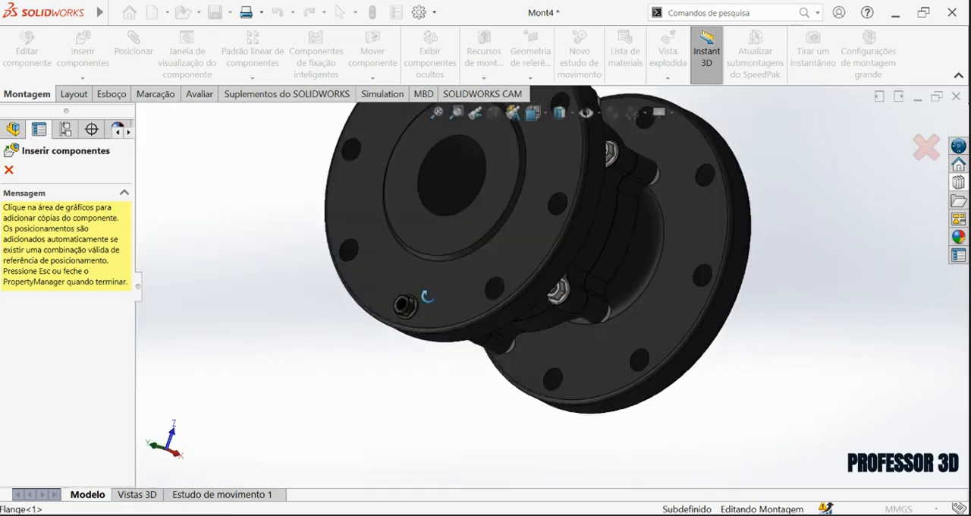
Place nut copies on the remaining screws on the far side of the valve and finish inserting.
scroll(494, 243, down, 7)
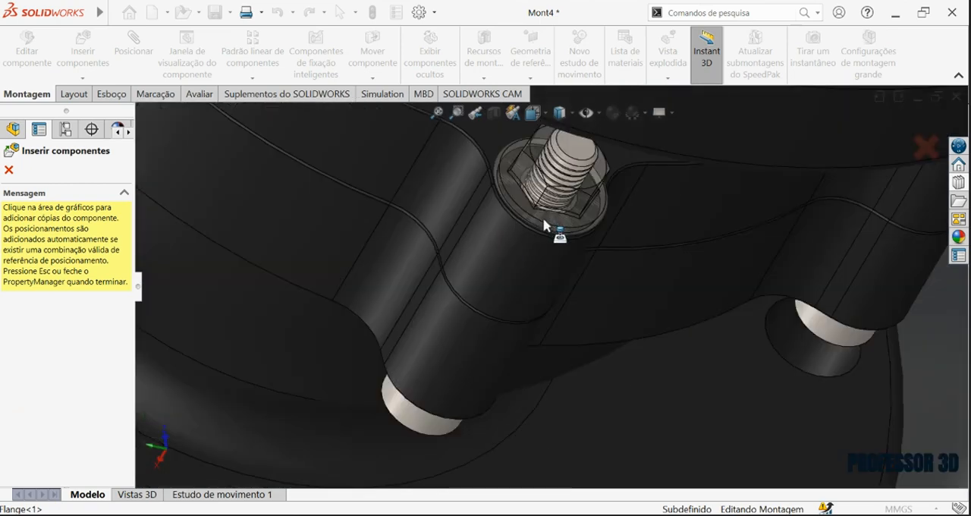
click(543, 217)
scroll(447, 190, up, 5)
scroll(437, 205, down, 7)
click(415, 238)
scroll(456, 227, up, 5)
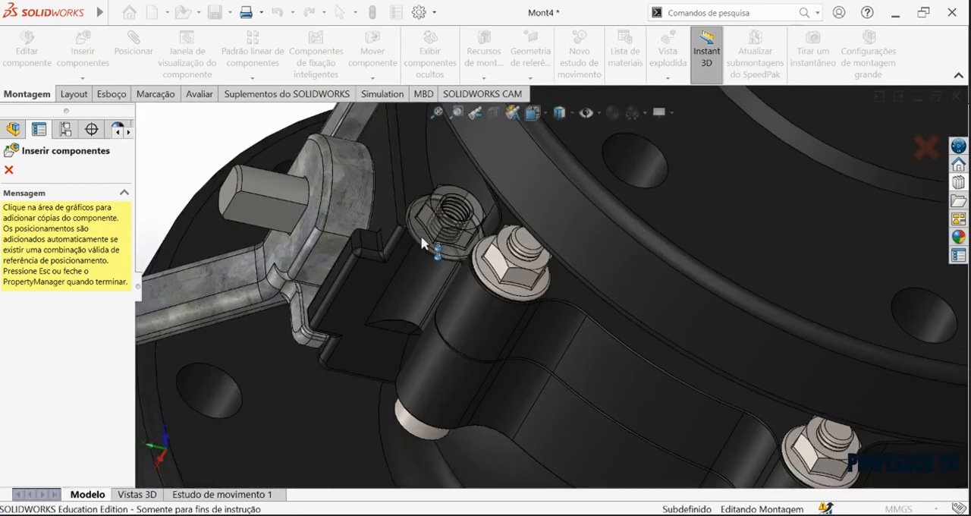
scroll(535, 182, down, 5)
click(533, 204)
scroll(546, 209, up, 5)
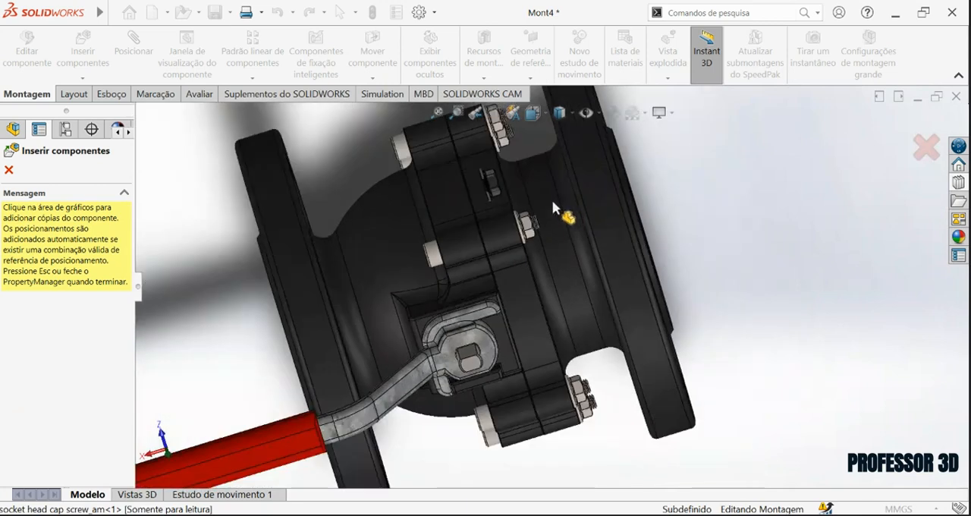
click(10, 170)
Save the assembly as MONTAGEM - VÁLVULA II.
middle_drag(243, 232, 613, 222)
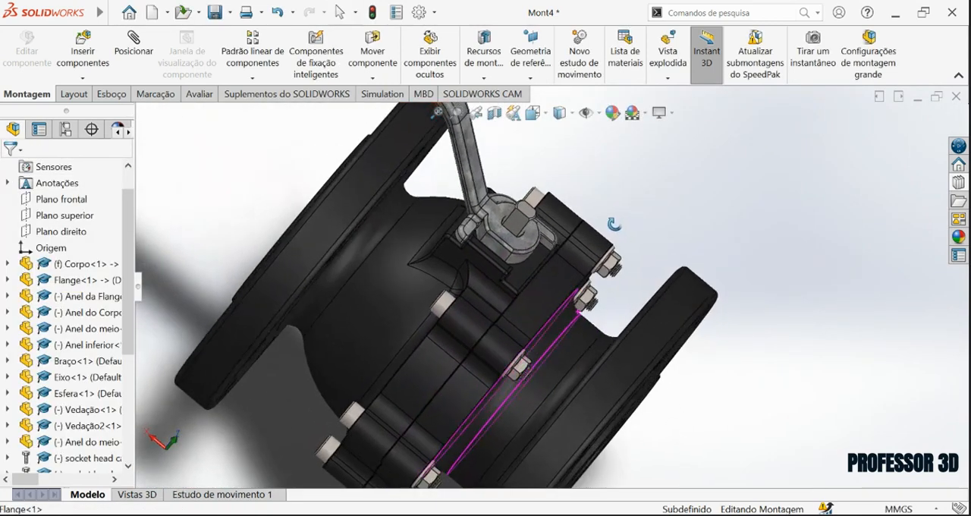
click(213, 13)
click(413, 193)
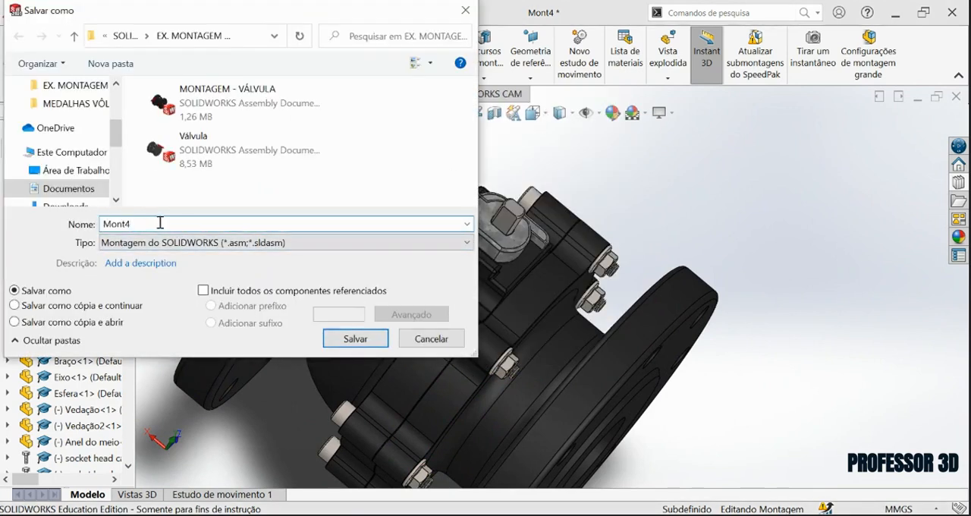
click(227, 101)
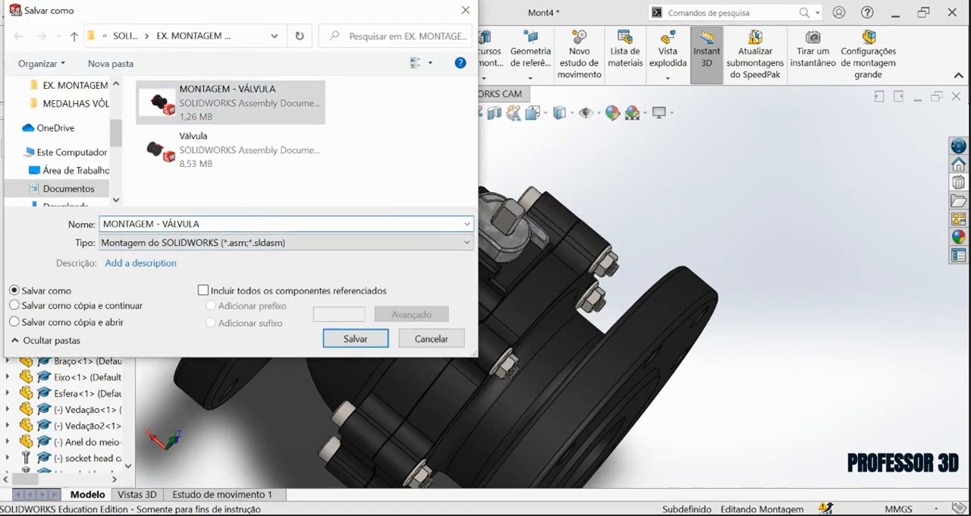
key(Return)
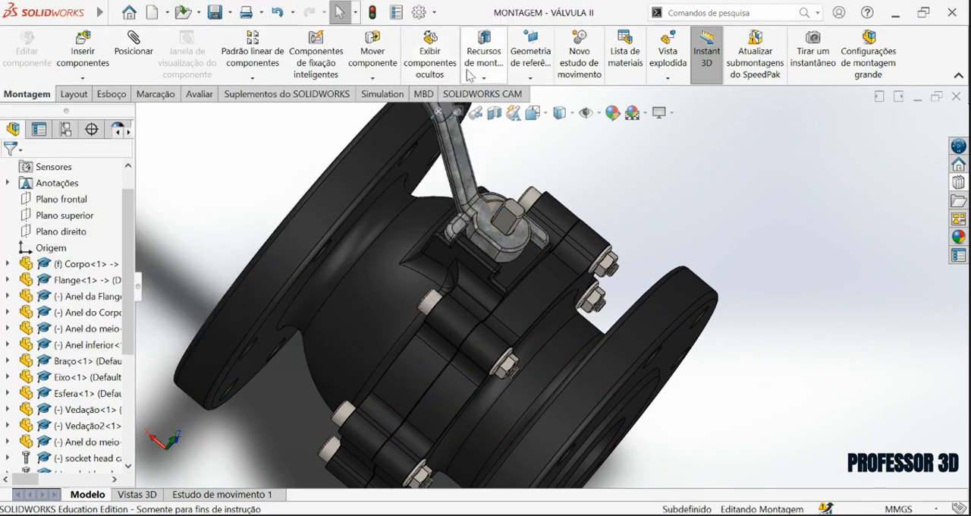
Start an exploded view from the isometric view and move the lever Braço 180 mm upward along Y as its first step.
click(536, 115)
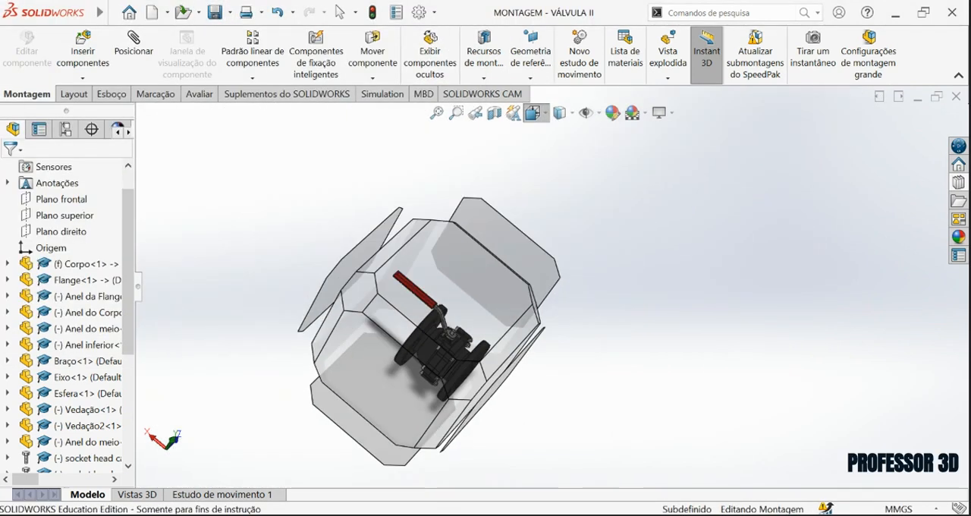
click(615, 150)
scroll(516, 257, down, 2)
scroll(525, 249, up, 1)
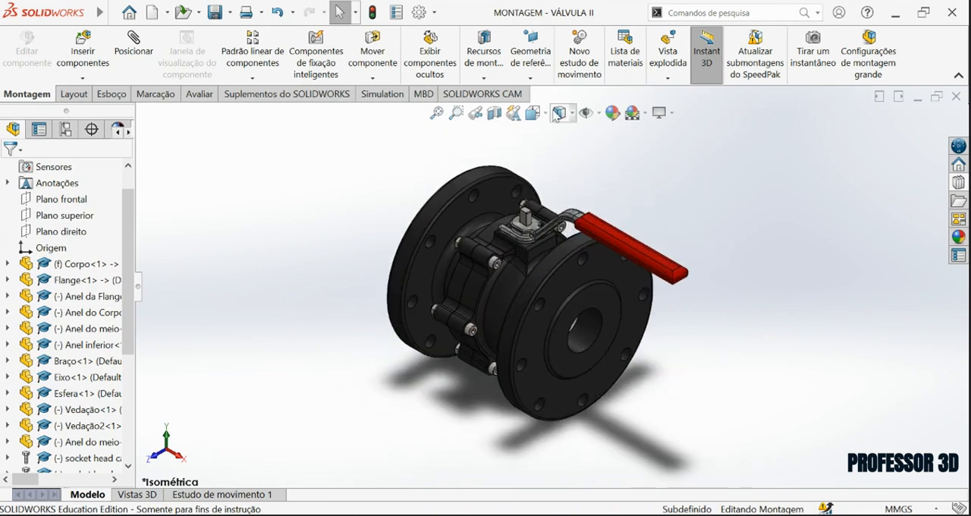
click(665, 59)
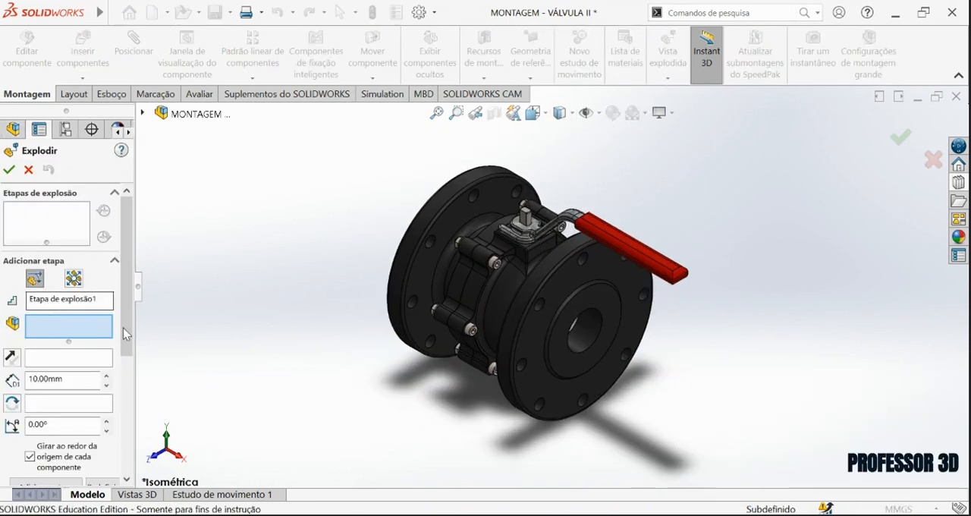
scroll(534, 255, down, 2)
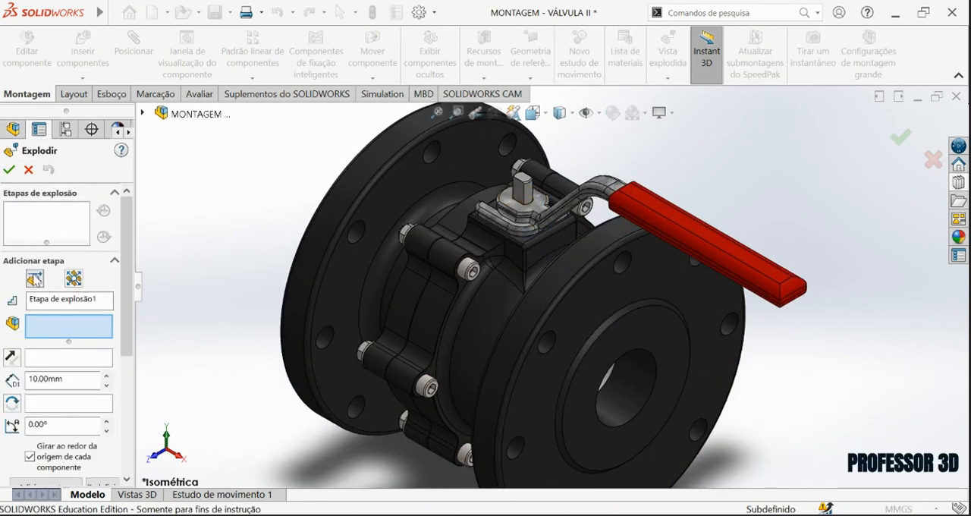
click(514, 218)
scroll(514, 218, up, 3)
drag(543, 205, 565, 131)
scroll(563, 178, up, 4)
scroll(554, 220, down, 3)
mouse_move(551, 204)
mouse_down()
mouse_move(551, 191)
mouse_move(553, 199)
mouse_up()
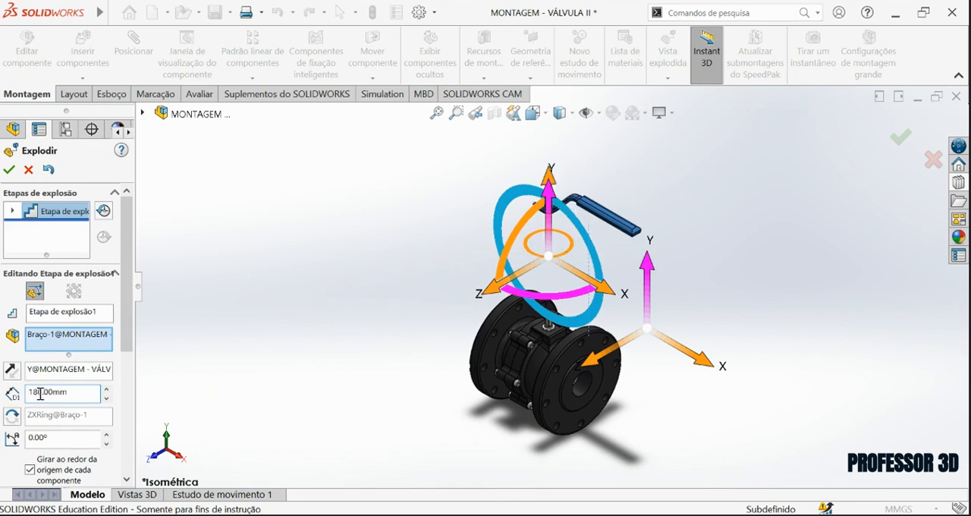
drag(128, 342, 127, 426)
click(71, 339)
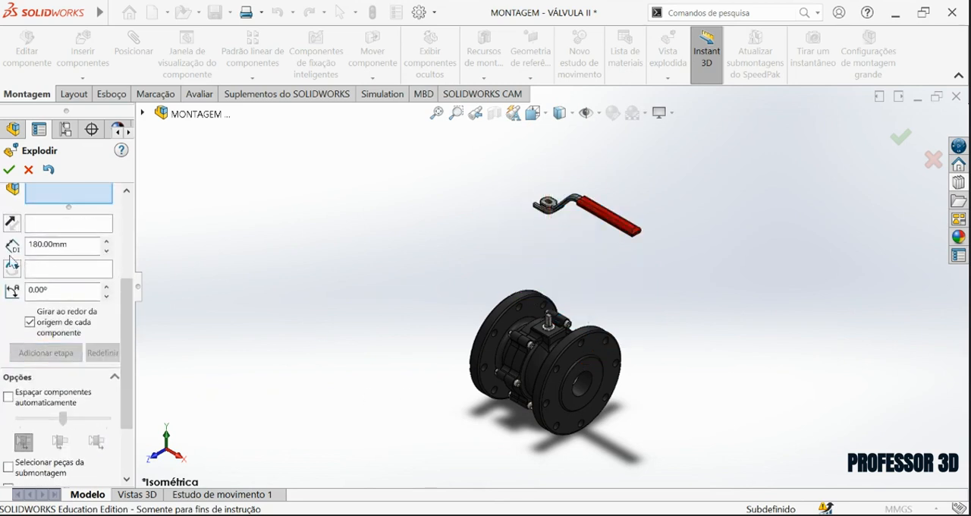
Add an explode step lifting the seal Vedação2 off the stem by 160 mm along its upward X direction.
scroll(494, 298, down, 2)
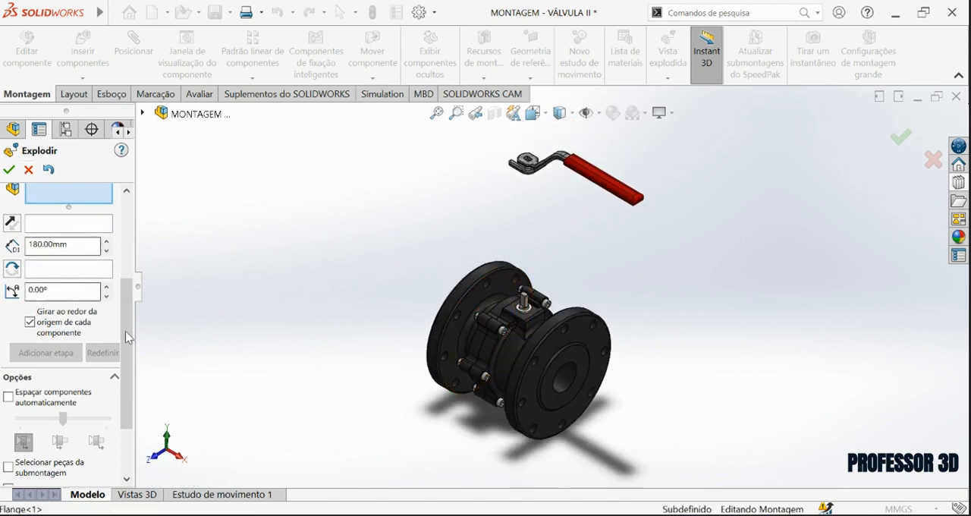
drag(127, 337, 147, 233)
scroll(560, 340, down, 4)
scroll(518, 348, up, 3)
middle_drag(505, 354, 520, 326)
scroll(473, 295, down, 4)
scroll(516, 266, down, 2)
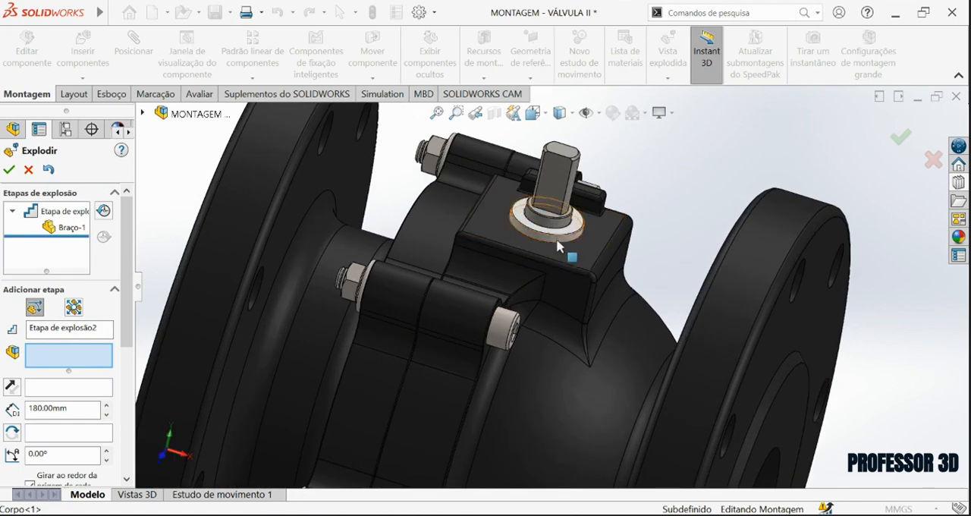
click(560, 247)
scroll(561, 242, up, 5)
drag(565, 236, 586, 114)
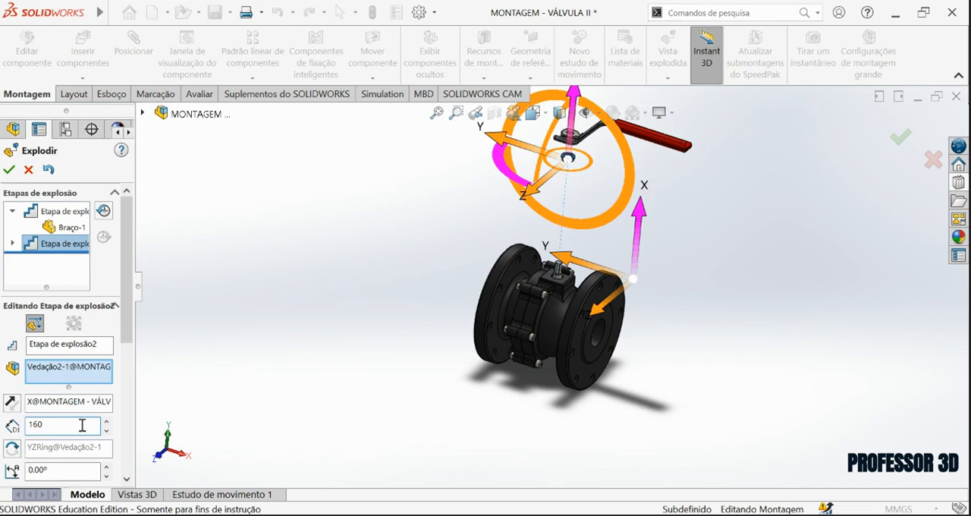
scroll(130, 348, down, 2)
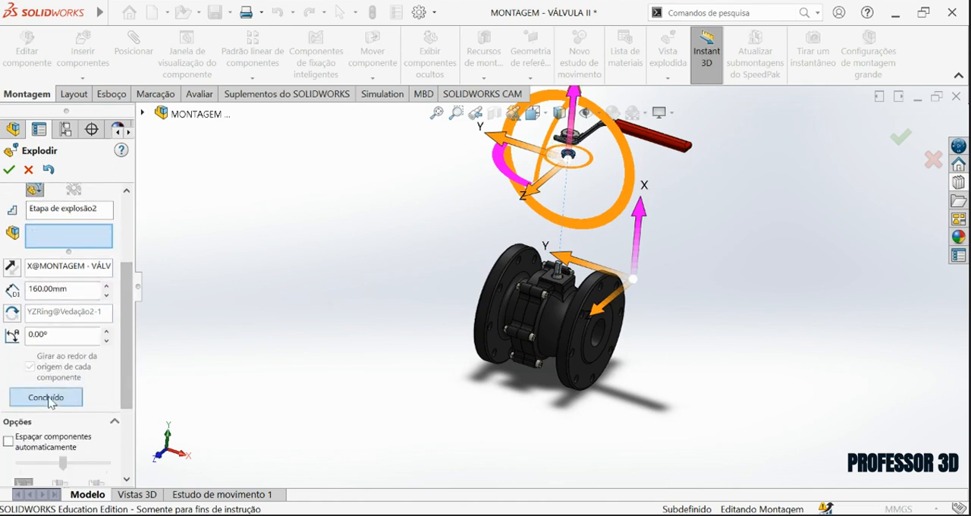
click(39, 397)
Select all six hex flange nuts around the valve as the components of a new explode step.
scroll(372, 371, down, 8)
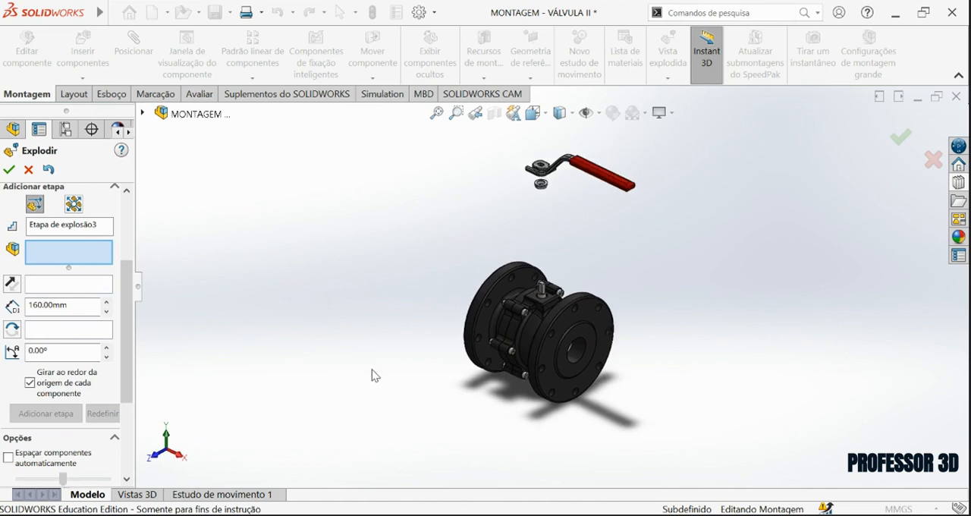
scroll(463, 285, down, 3)
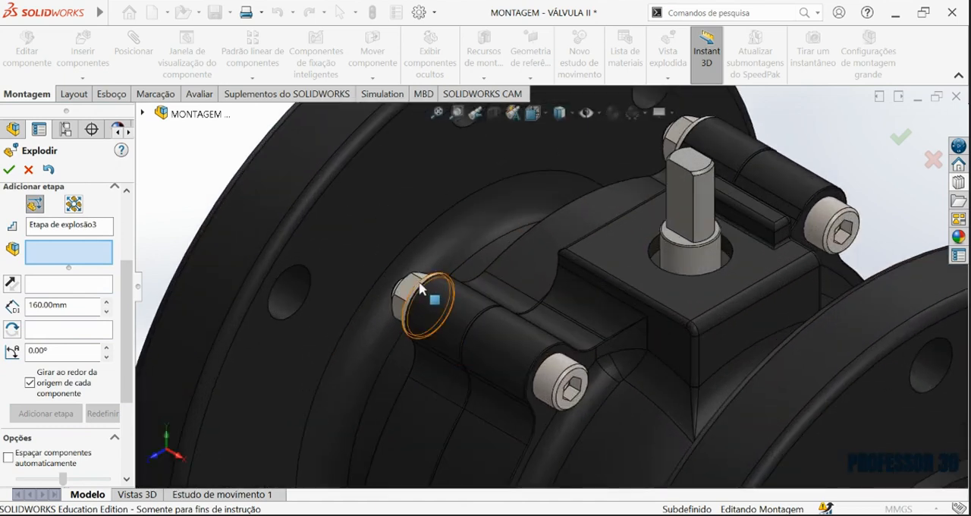
click(417, 286)
scroll(419, 289, up, 5)
scroll(459, 394, down, 3)
click(460, 368)
scroll(464, 372, up, 5)
scroll(540, 256, down, 5)
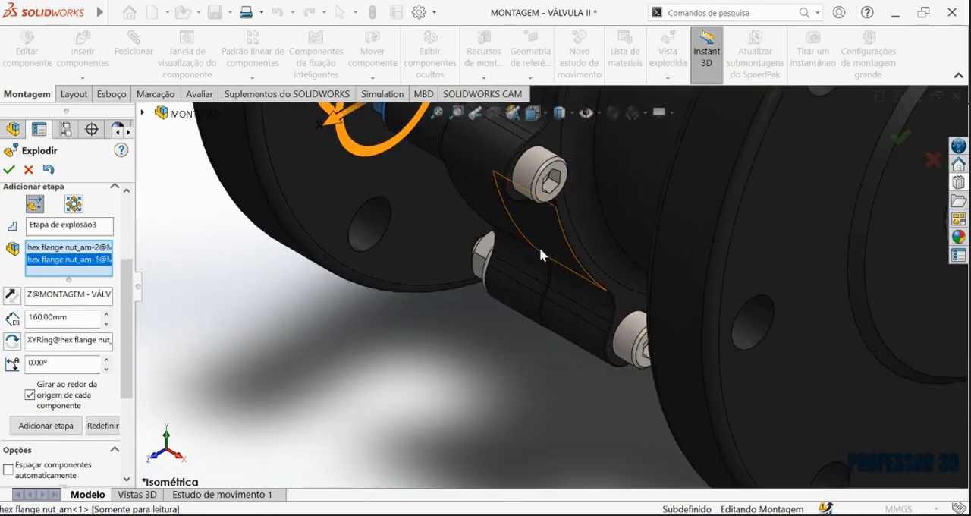
click(539, 252)
scroll(539, 251, up, 5)
scroll(546, 162, down, 3)
click(546, 163)
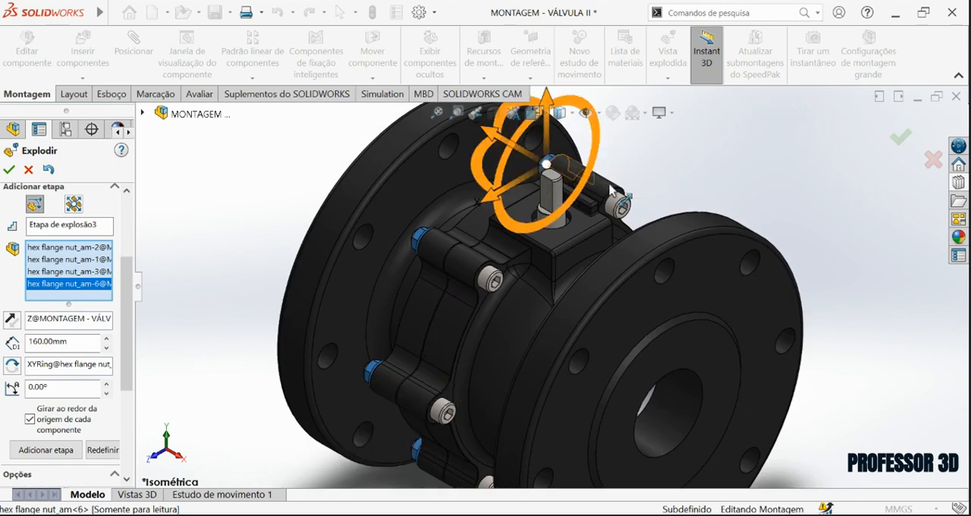
middle_drag(547, 162, 746, 319)
click(744, 318)
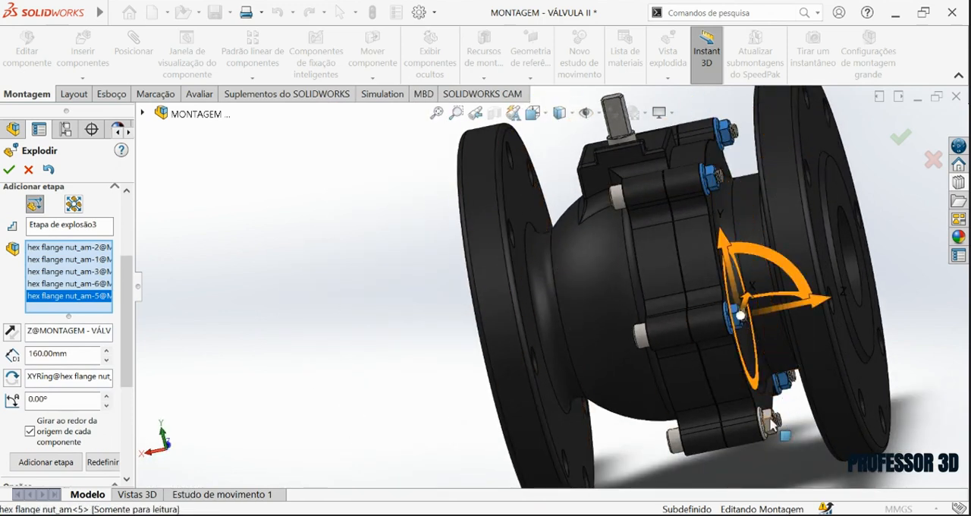
click(769, 419)
Move the selected nuts 14 mm along Z, away from their screws, and complete the explode step.
click(536, 115)
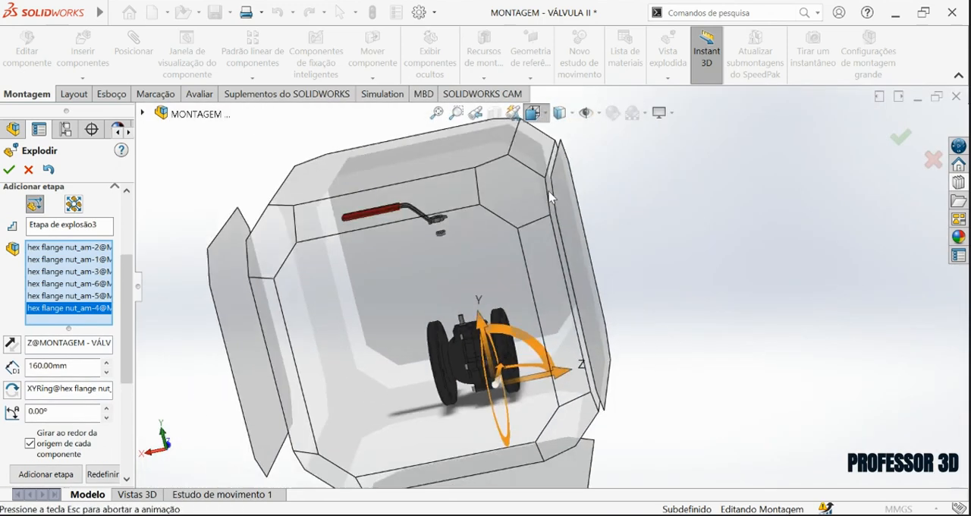
click(615, 158)
scroll(535, 302, down, 5)
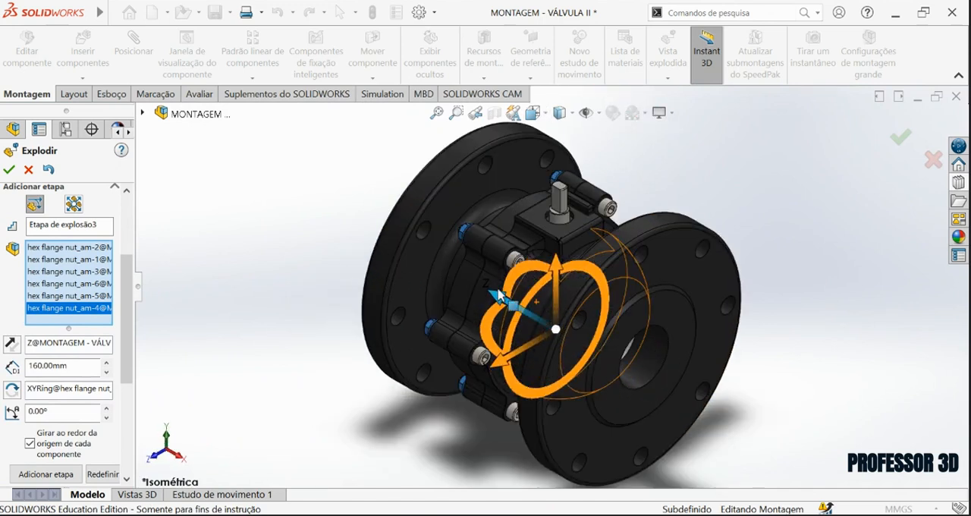
drag(507, 305, 478, 282)
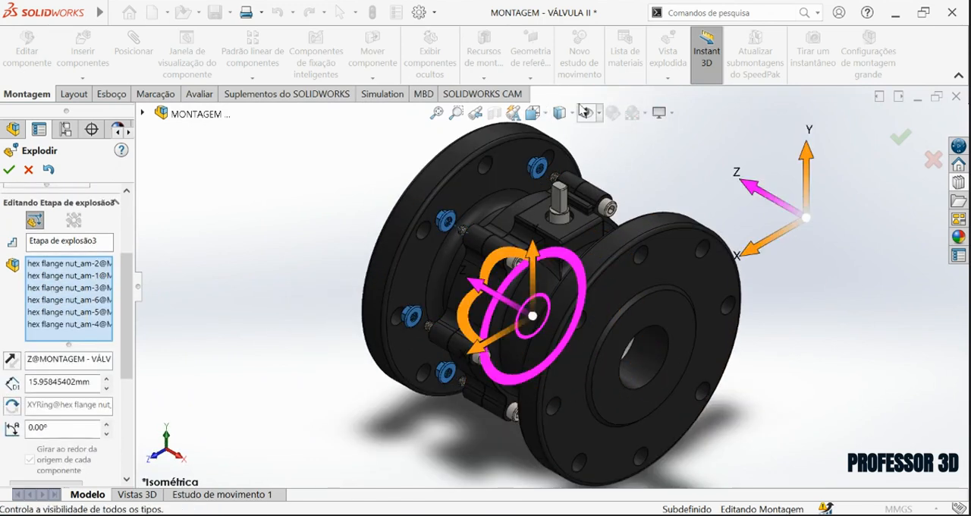
click(535, 112)
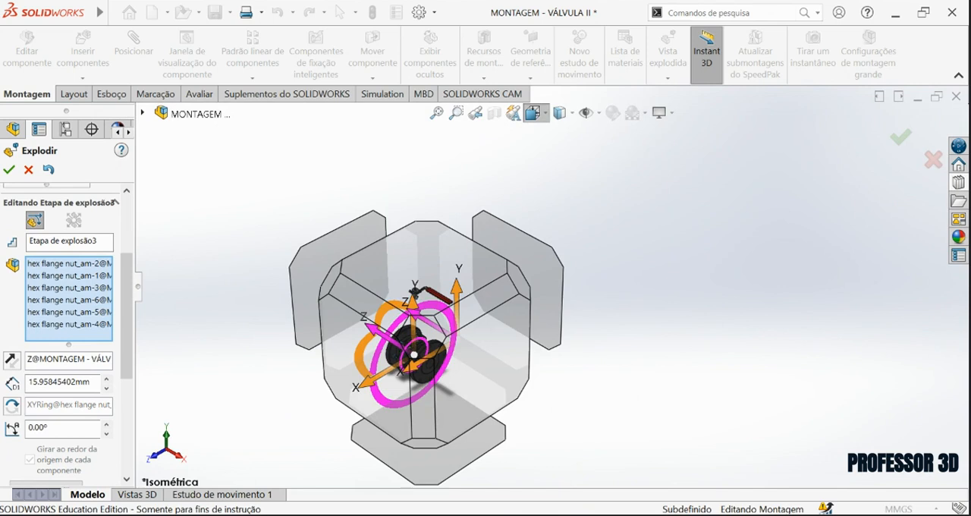
click(555, 174)
scroll(527, 262, down, 5)
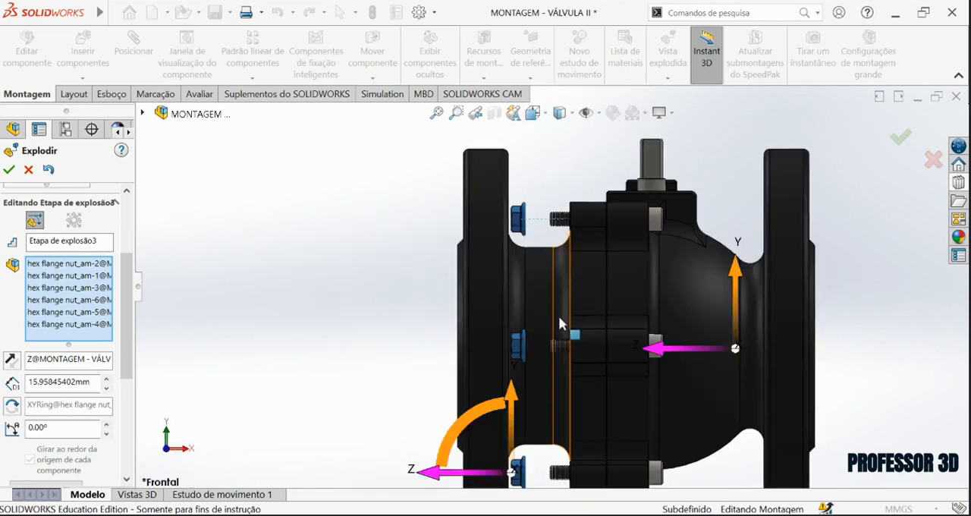
scroll(559, 326, up, 3)
scroll(553, 387, down, 3)
scroll(555, 391, down, 1)
drag(441, 422, 455, 423)
scroll(542, 354, up, 2)
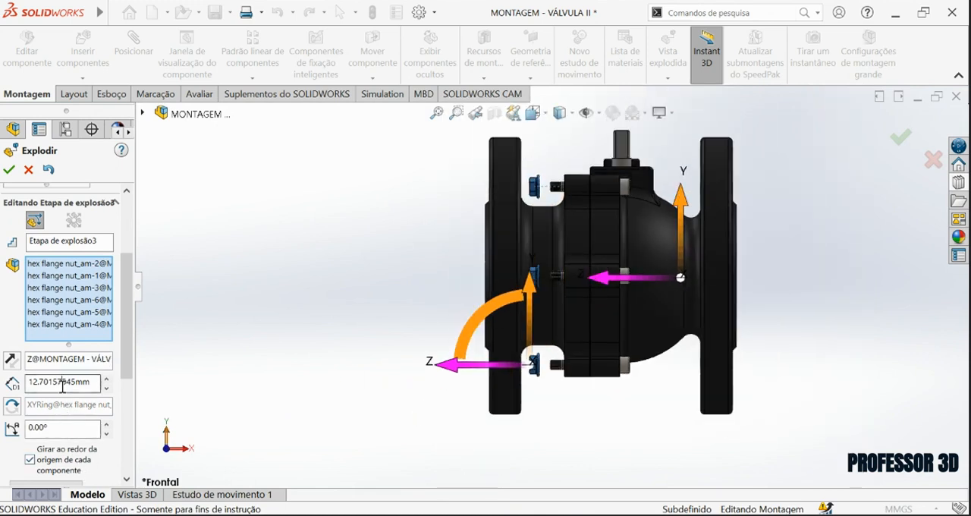
key(Return)
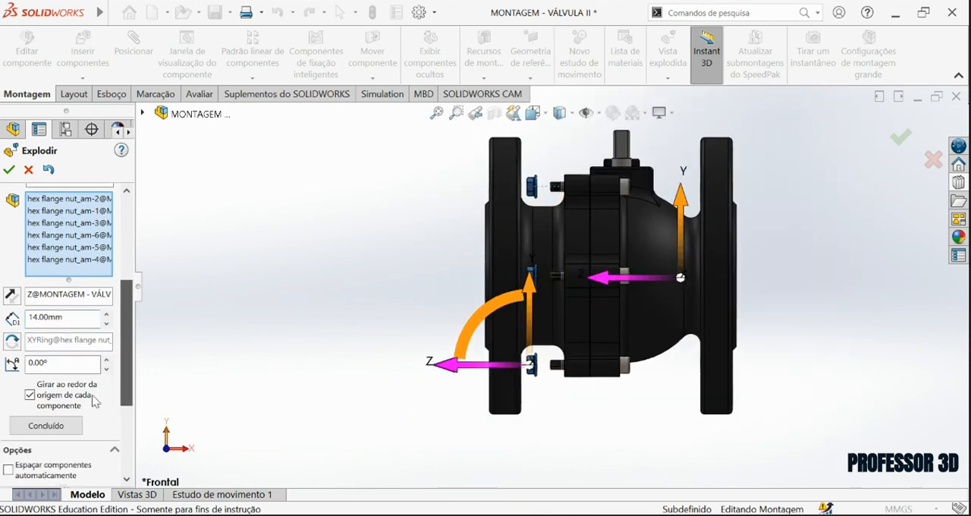
click(64, 426)
Select all six socket head cap screws around the valve as the components of a new explode step.
scroll(634, 313, up, 1)
scroll(634, 314, down, 1)
middle_drag(633, 310, 592, 324)
scroll(629, 187, down, 1)
scroll(629, 187, down, 1)
click(608, 183)
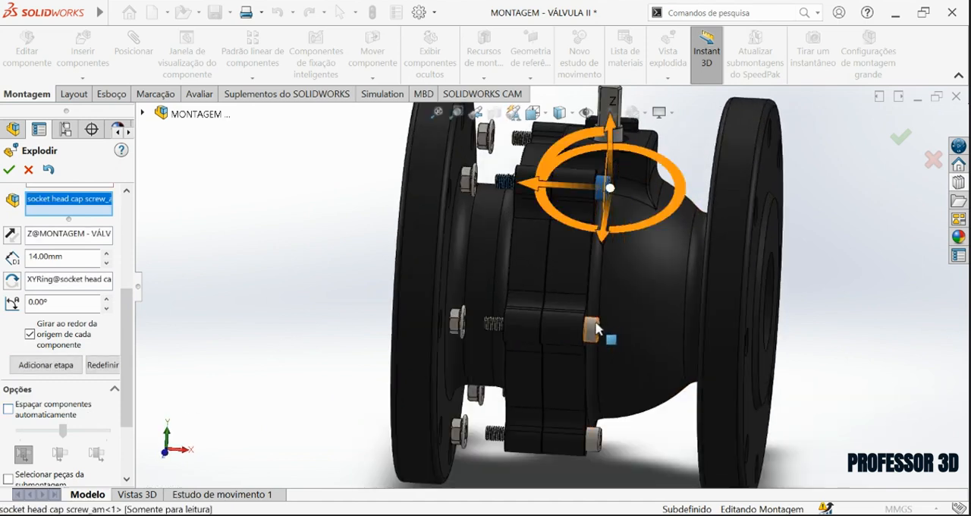
click(592, 322)
scroll(590, 310, down, 3)
click(590, 438)
scroll(618, 247, up, 4)
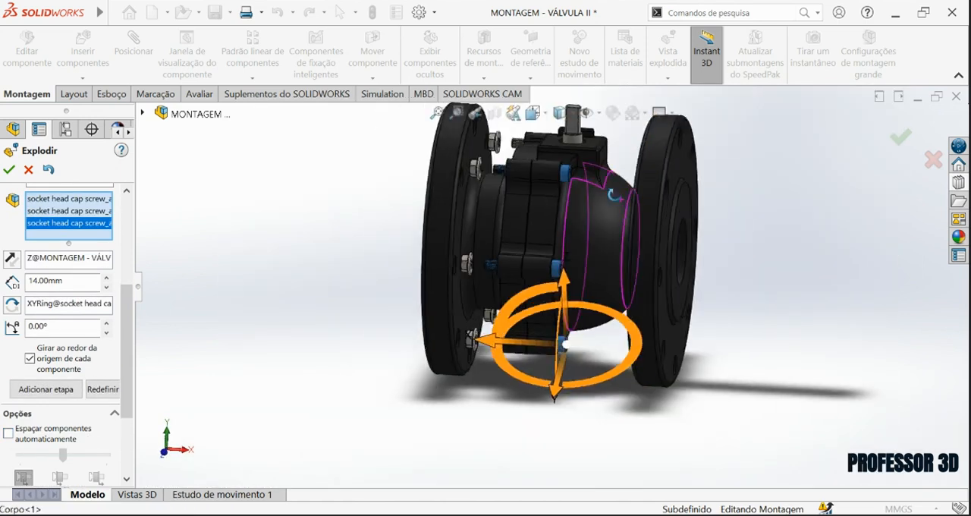
middle_drag(614, 195, 522, 271)
scroll(687, 175, down, 4)
click(632, 206)
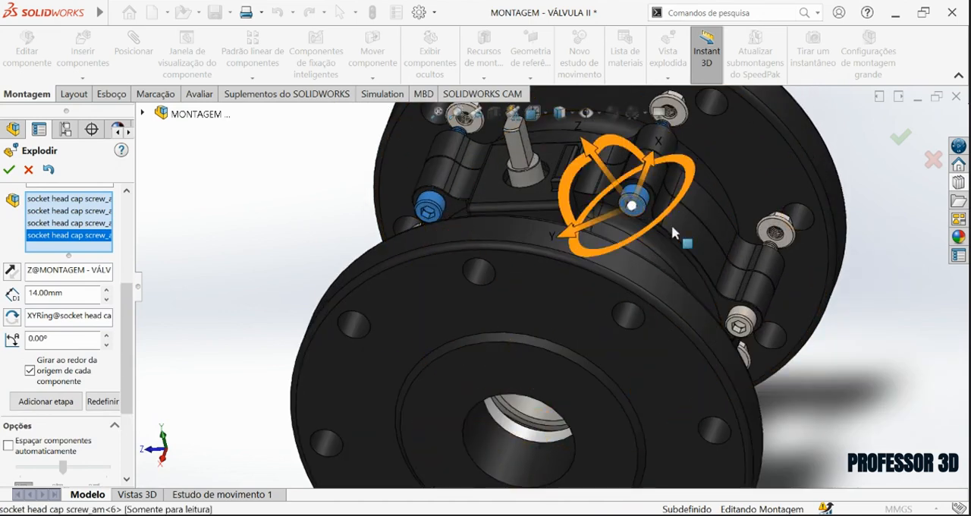
click(748, 330)
middle_drag(747, 330, 705, 321)
scroll(705, 321, up, 1)
click(738, 427)
middle_drag(735, 414, 786, 318)
scroll(708, 288, up, 4)
Move the selected screws 35.5 mm along X, out of the bolt holes in Corpo, and complete the explode step.
click(534, 115)
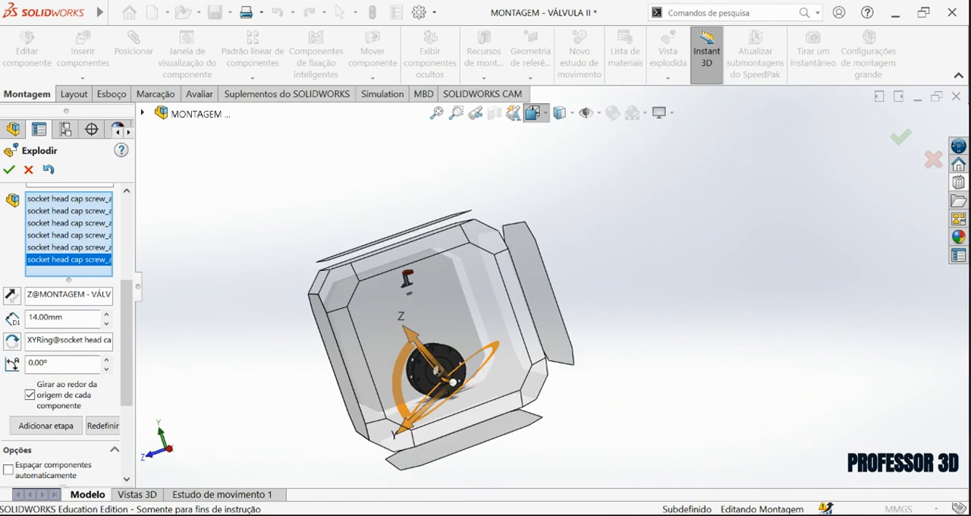
click(594, 190)
scroll(540, 312, down, 6)
drag(529, 332, 600, 374)
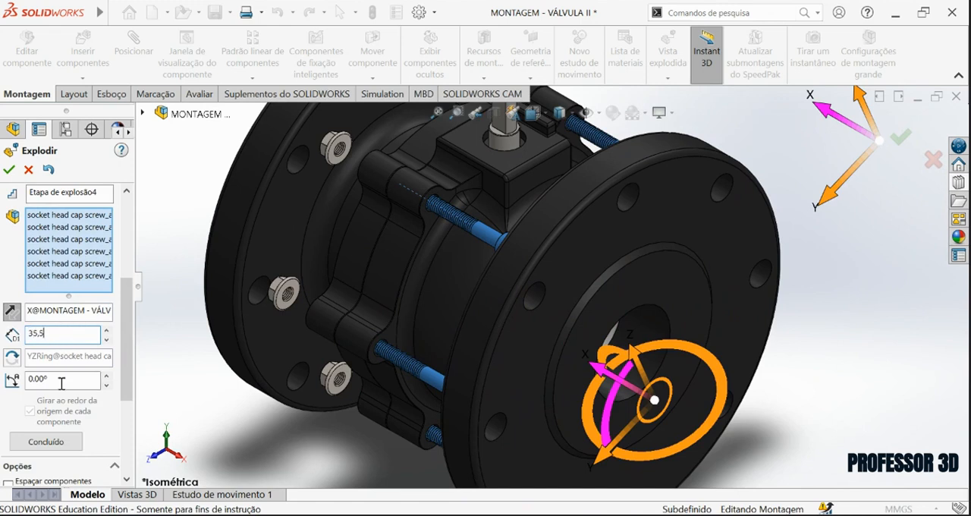
click(45, 442)
Examine from the front view whether the exploded screws clear the bolt lugs and the Corpo flange at both ends.
click(535, 113)
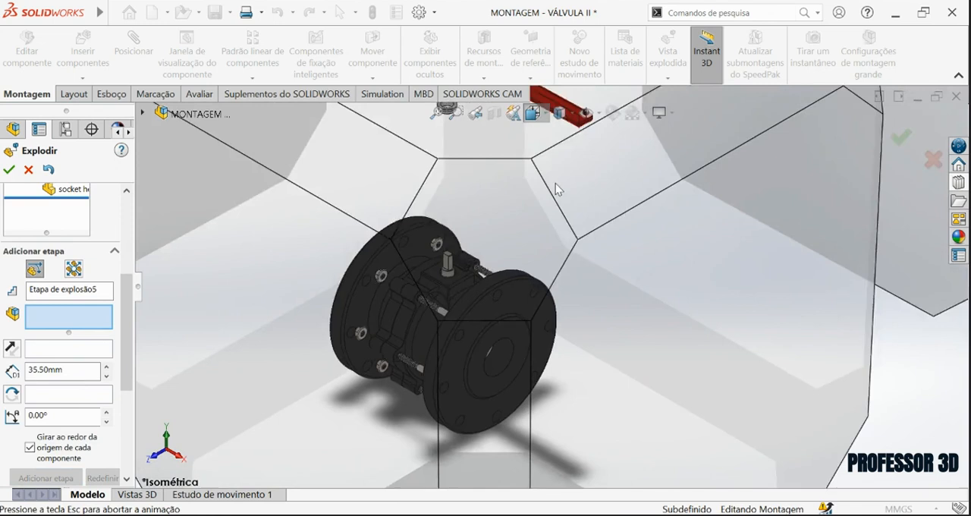
click(552, 152)
scroll(527, 360, down, 14)
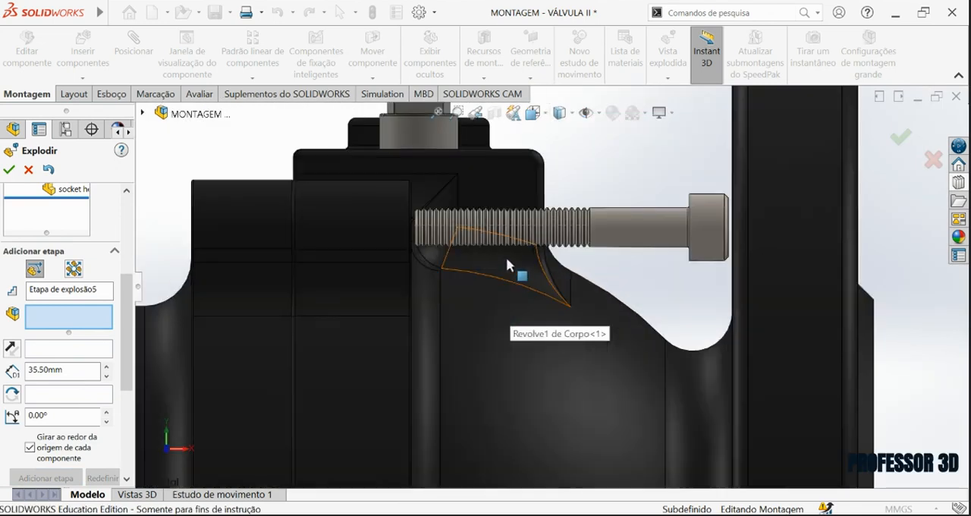
scroll(463, 212, down, 4)
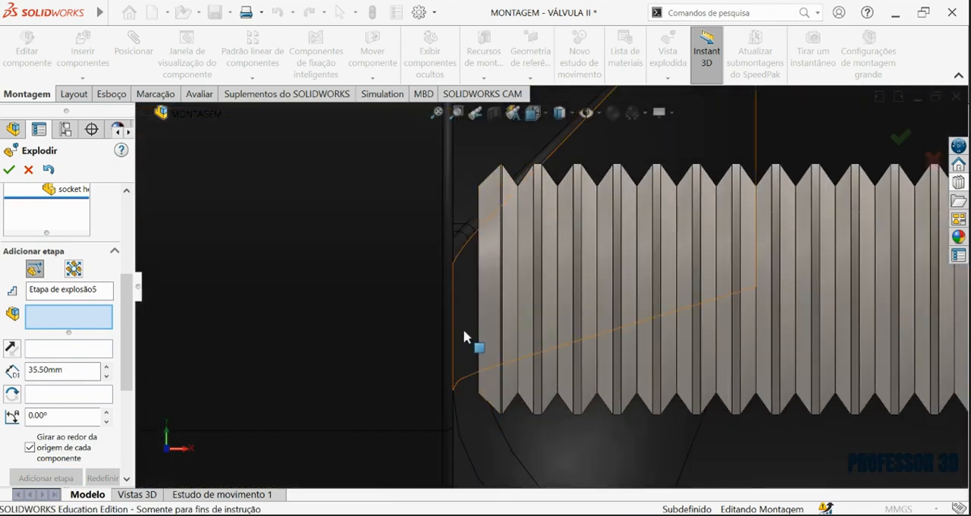
scroll(463, 337, up, 8)
scroll(633, 299, down, 8)
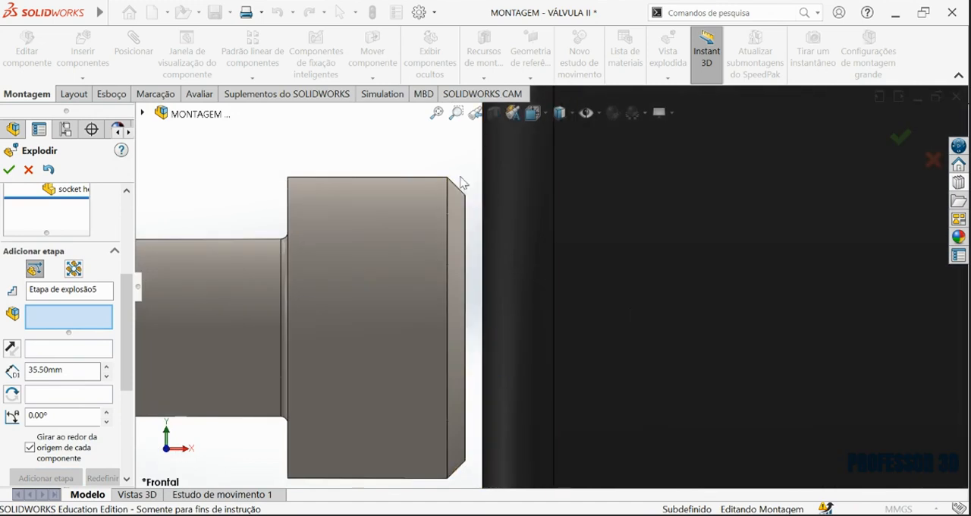
scroll(461, 177, up, 8)
middle_drag(461, 270, 444, 276)
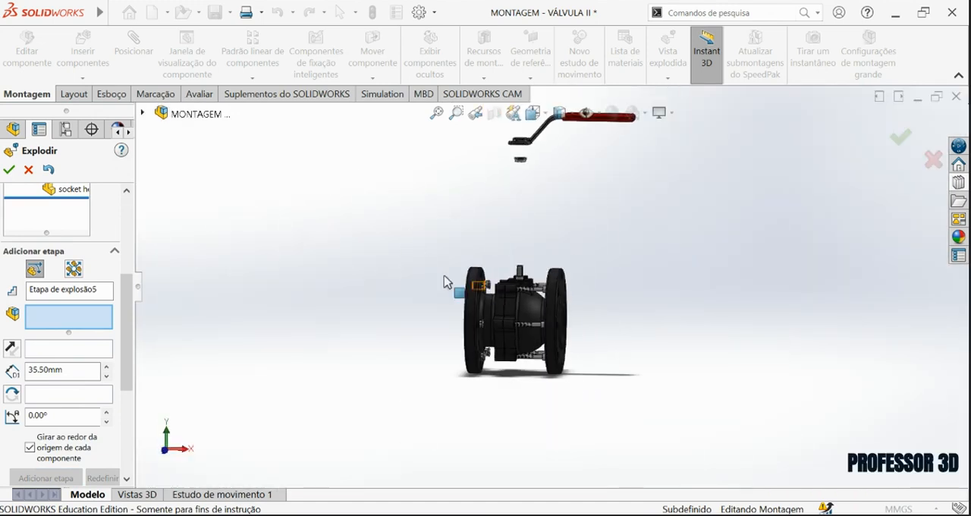
Set up a radial explode step in the isometric view with all six hex flange nuts as its components.
click(532, 114)
click(567, 217)
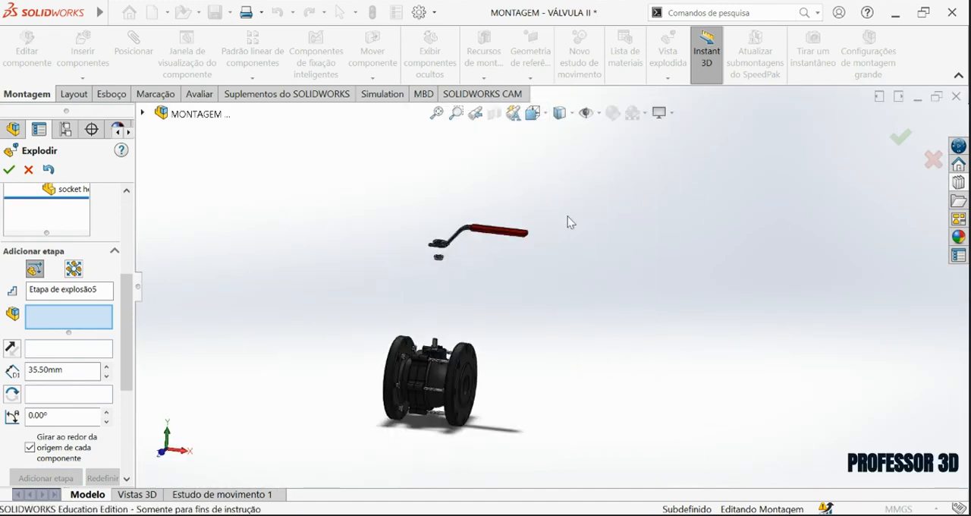
scroll(527, 323, down, 8)
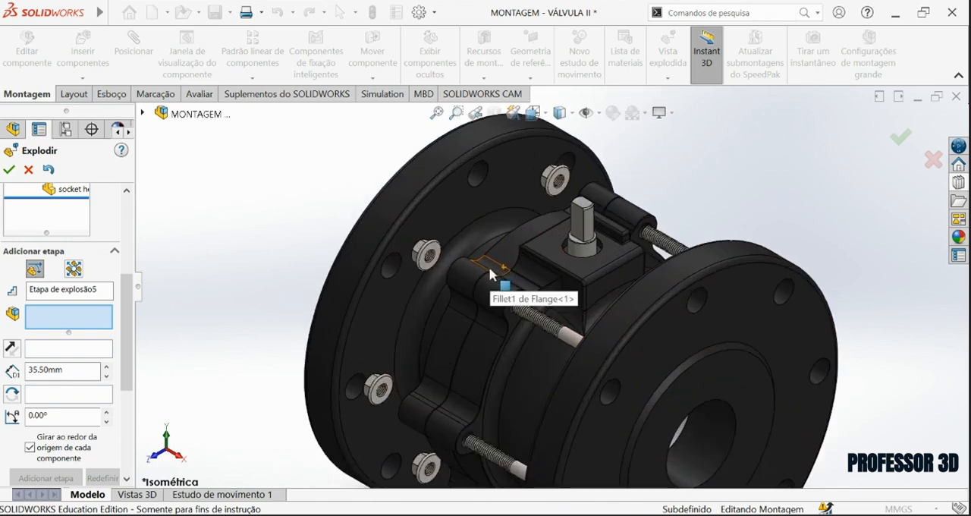
scroll(489, 266, up, 5)
click(75, 271)
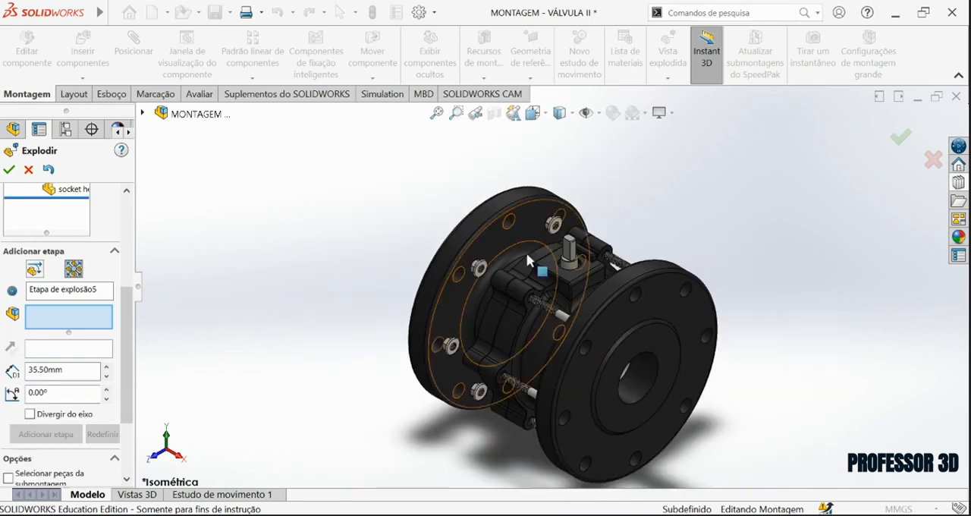
click(481, 269)
click(451, 346)
click(481, 391)
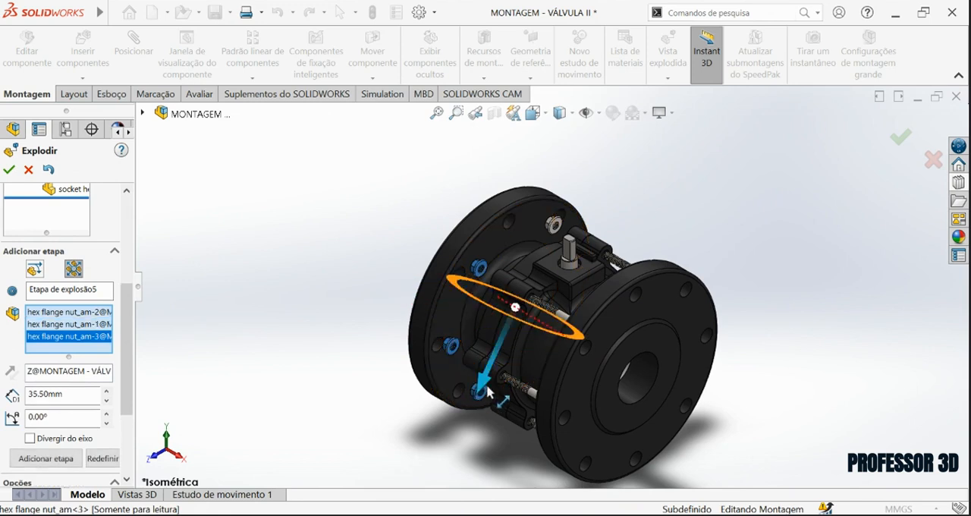
click(554, 230)
middle_drag(556, 240, 583, 278)
scroll(605, 267, down, 5)
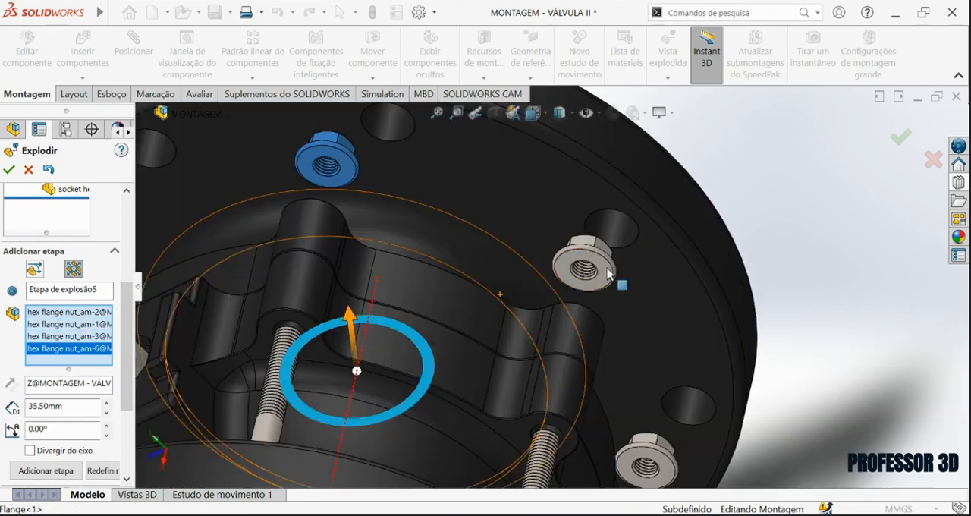
click(592, 270)
scroll(632, 336, up, 1)
click(617, 407)
Spread the selected nuts radially outward by about 75 mm and complete the explode step.
scroll(621, 305, up, 6)
middle_drag(584, 315, 571, 137)
click(548, 115)
click(555, 322)
drag(555, 322, 585, 374)
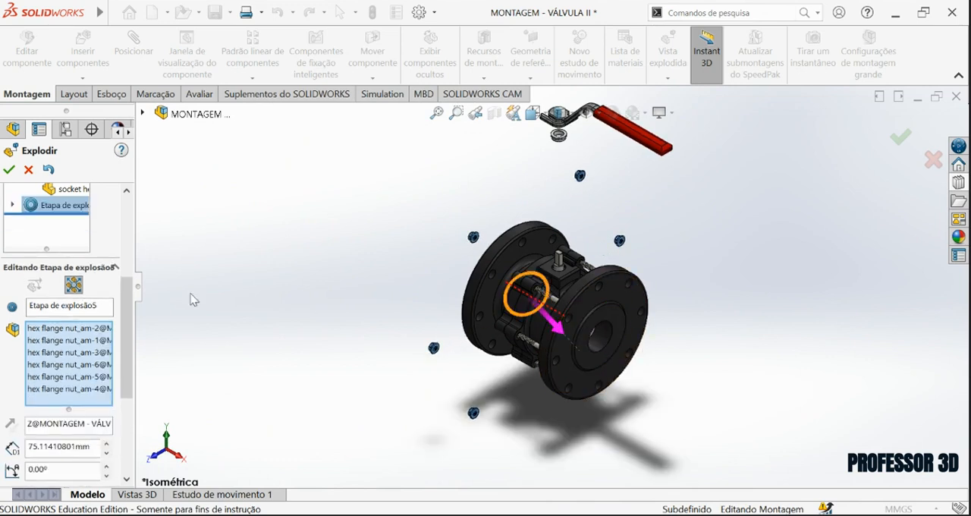
drag(128, 325, 125, 379)
click(69, 378)
Add a regular explode step moving Flange about 295 mm along X away from Corpo.
click(492, 273)
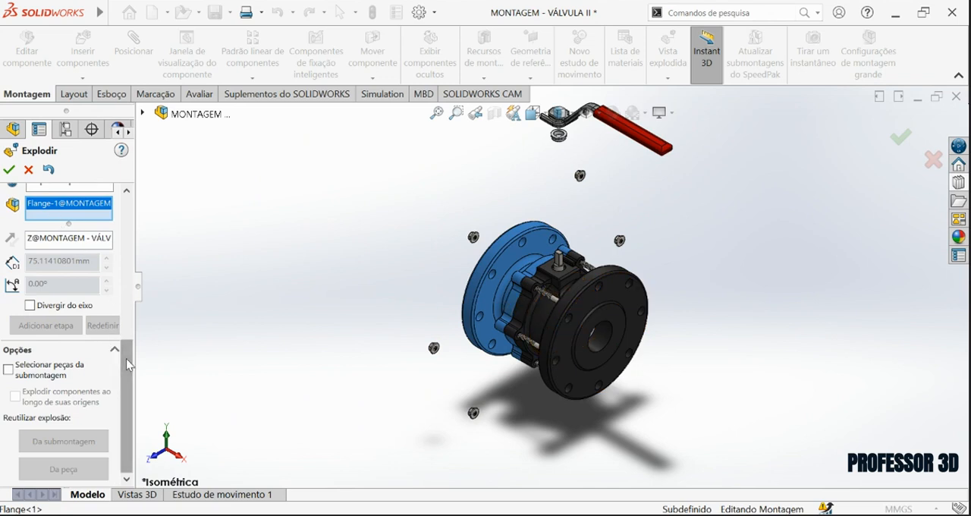
drag(127, 365, 126, 304)
click(35, 321)
drag(558, 317, 372, 219)
scroll(402, 234, up, 2)
scroll(486, 258, down, 1)
drag(482, 251, 475, 251)
drag(127, 346, 127, 372)
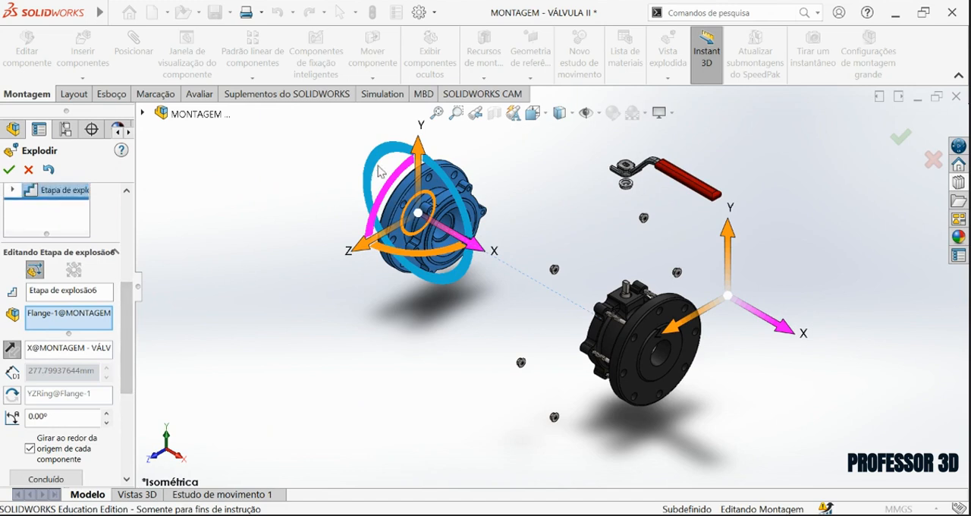
drag(467, 245, 456, 239)
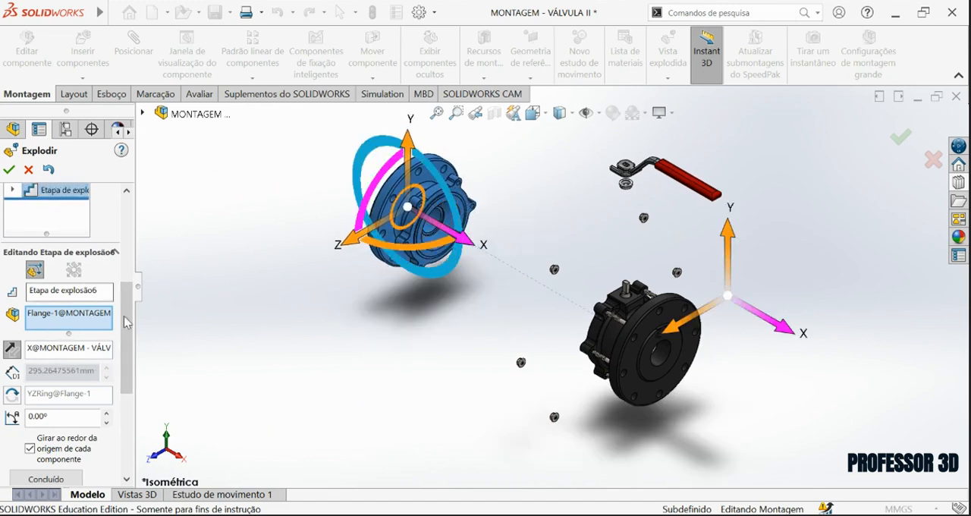
click(48, 480)
Add an explode step moving the ring Anel da Flange about 222 mm along X out of the valve toward Flange.
scroll(603, 317, down, 3)
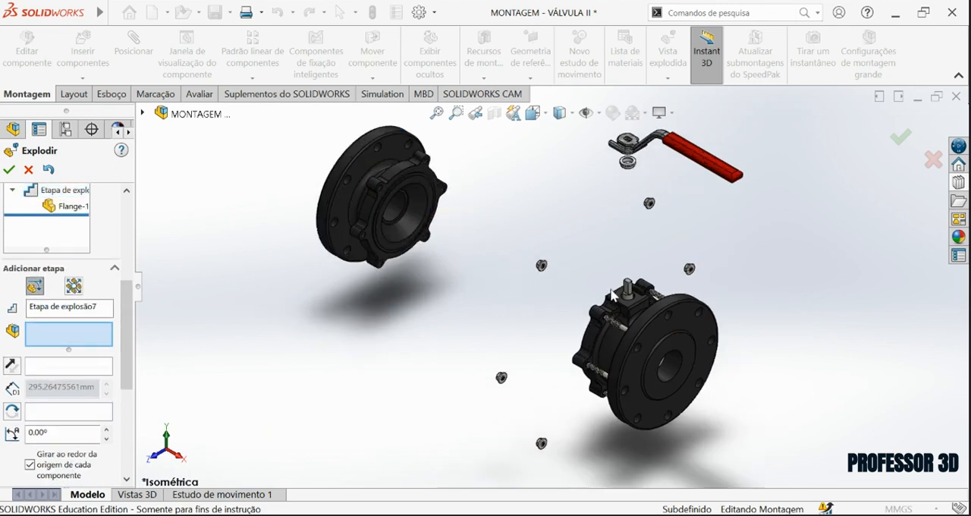
middle_drag(553, 267, 421, 292)
click(465, 287)
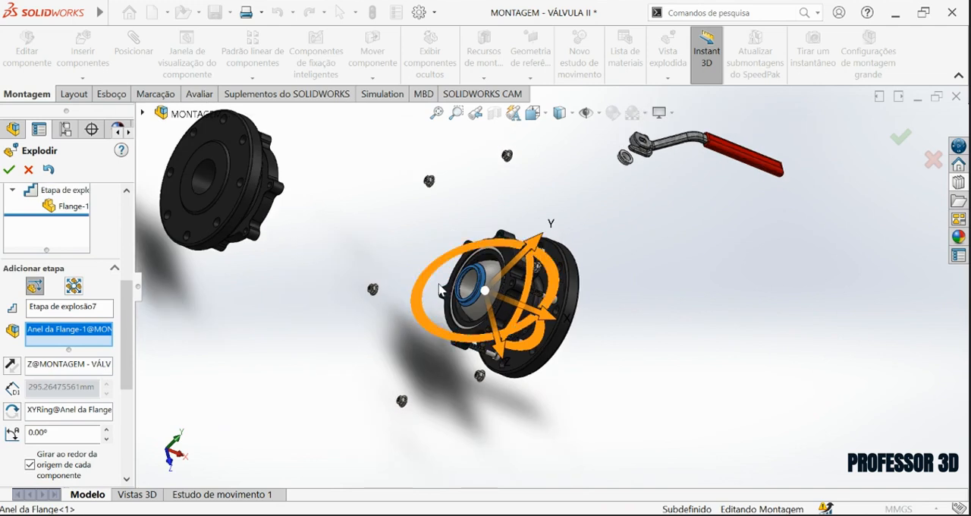
click(544, 117)
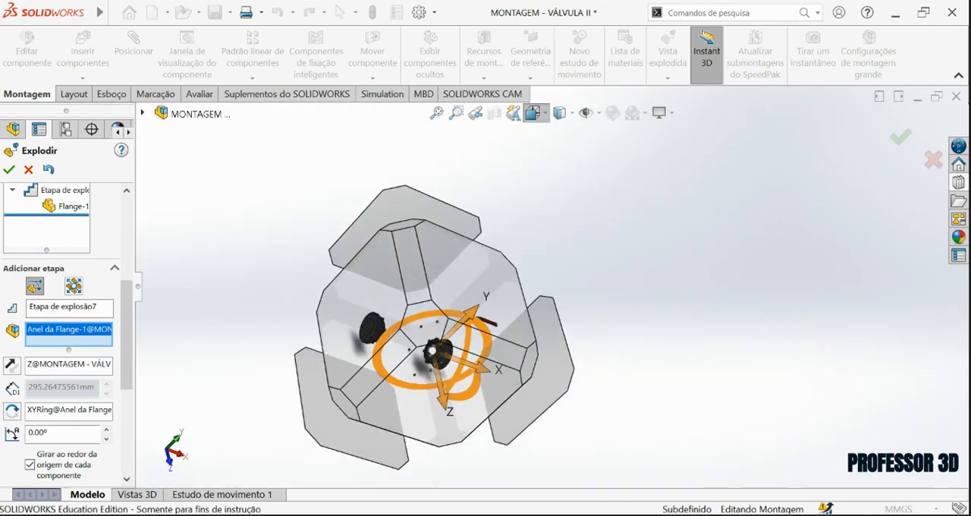
click(472, 261)
scroll(555, 317, down, 2)
drag(628, 339, 530, 282)
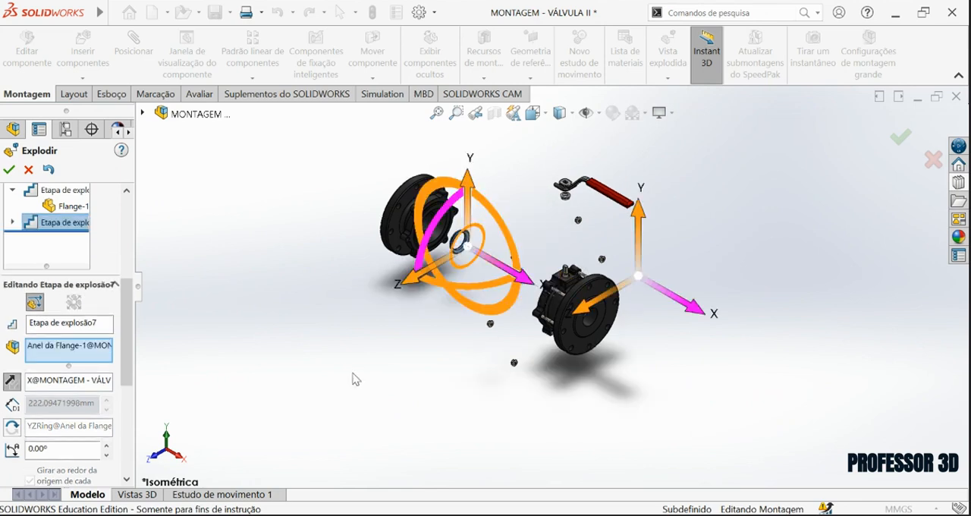
scroll(131, 366, down, 5)
click(46, 294)
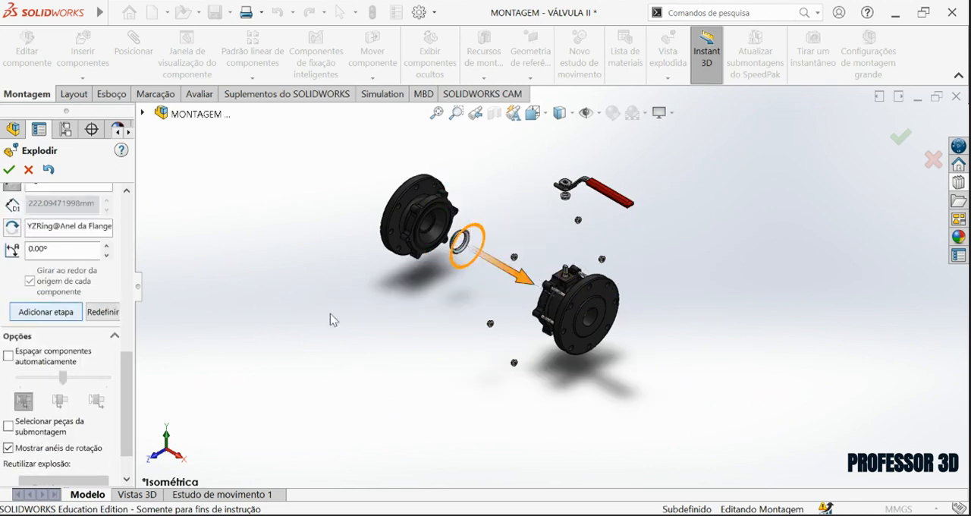
Add an explode step moving the seal Vedação about 229 mm along X from the face of Corpo toward Flange.
scroll(506, 199, down, 5)
scroll(505, 199, down, 3)
click(516, 243)
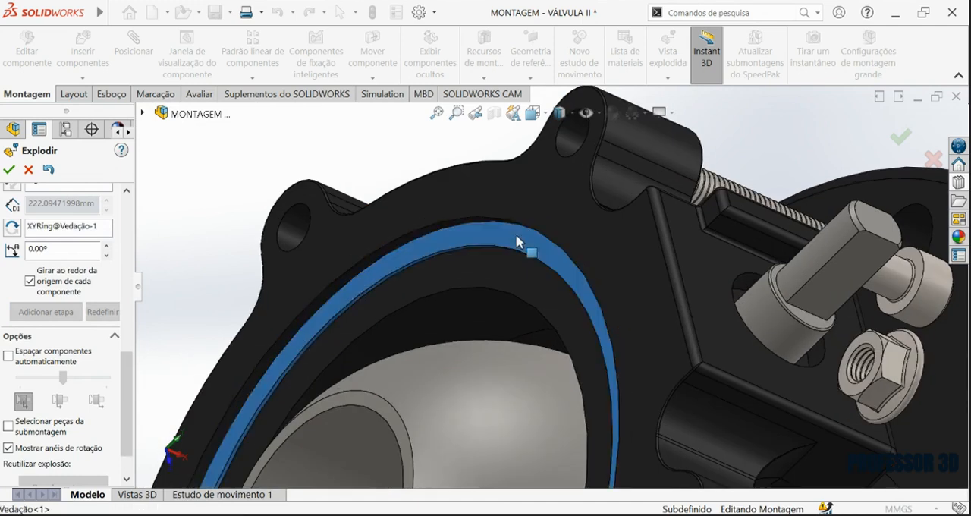
scroll(602, 187, up, 6)
click(533, 115)
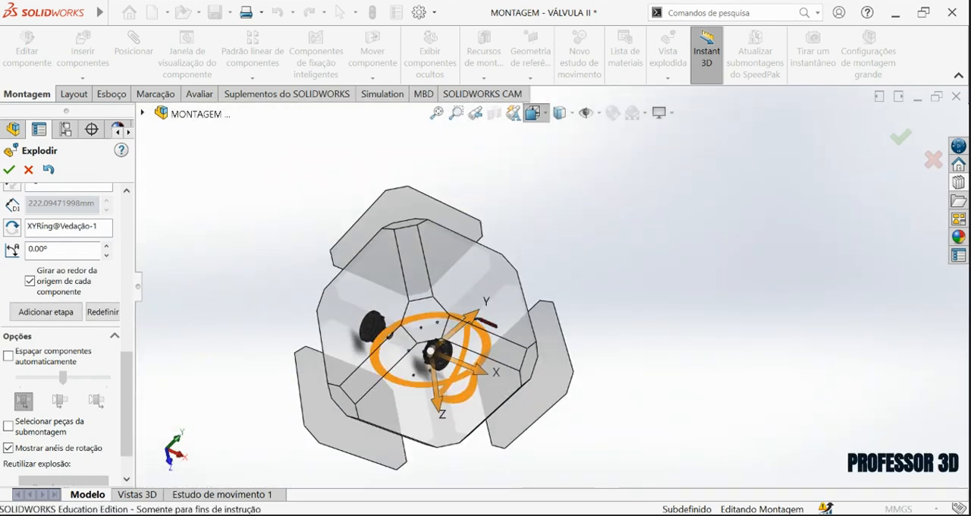
click(586, 135)
drag(598, 344, 539, 319)
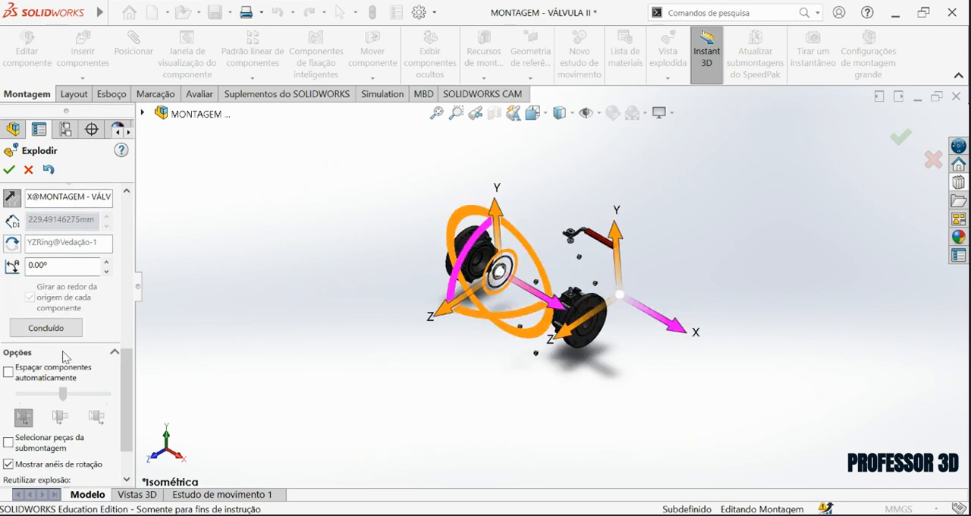
click(46, 327)
Add an explode step pulling the ball Esfera about 180 mm along X out of Corpo toward Flange.
scroll(585, 223, down, 10)
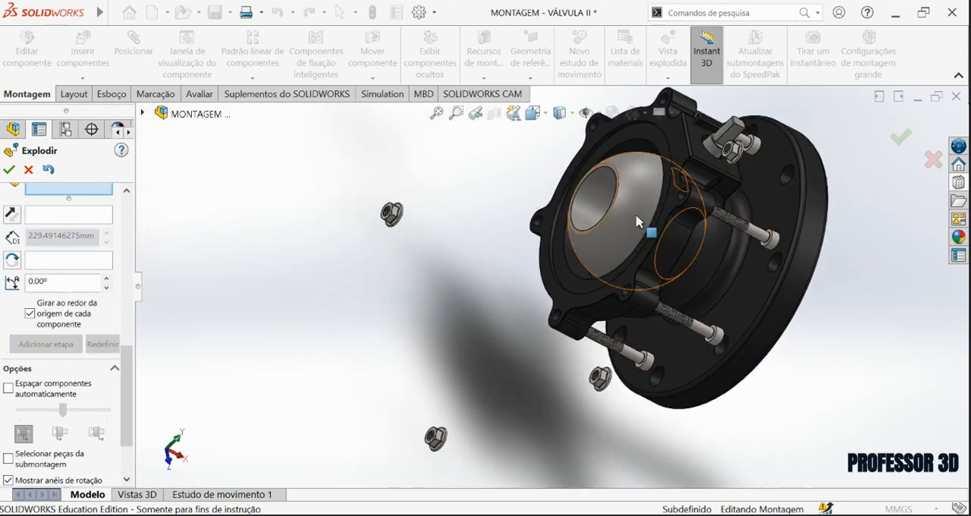
click(638, 222)
click(548, 116)
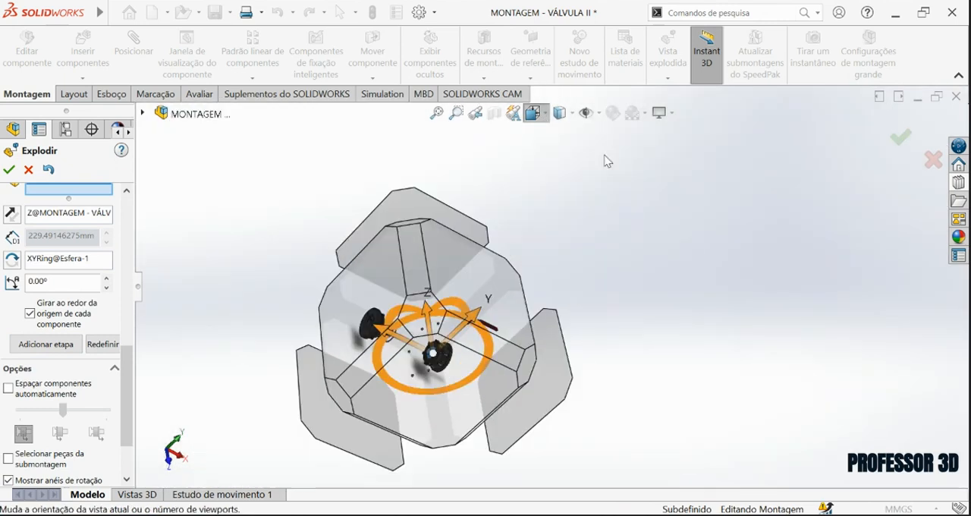
click(585, 135)
scroll(553, 305, down, 2)
drag(519, 282, 440, 244)
click(46, 364)
Select the ring Anel do Corpo inside the valve body as the component of a new explode step.
scroll(590, 307, down, 3)
middle_drag(594, 288, 683, 338)
scroll(546, 261, down, 3)
click(529, 234)
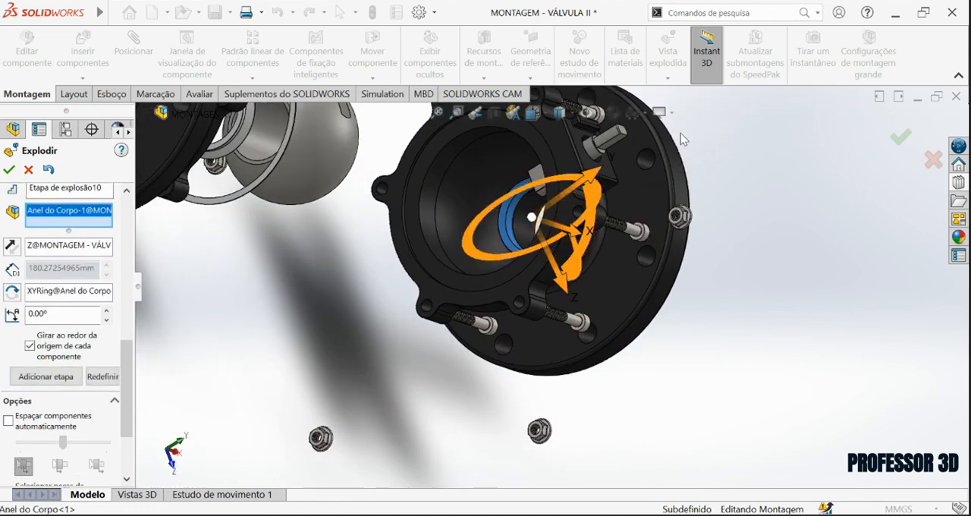
scroll(553, 140, up, 4)
Move the selected ring about 151 mm along X out of the body toward Esfera and complete the explode step.
click(536, 116)
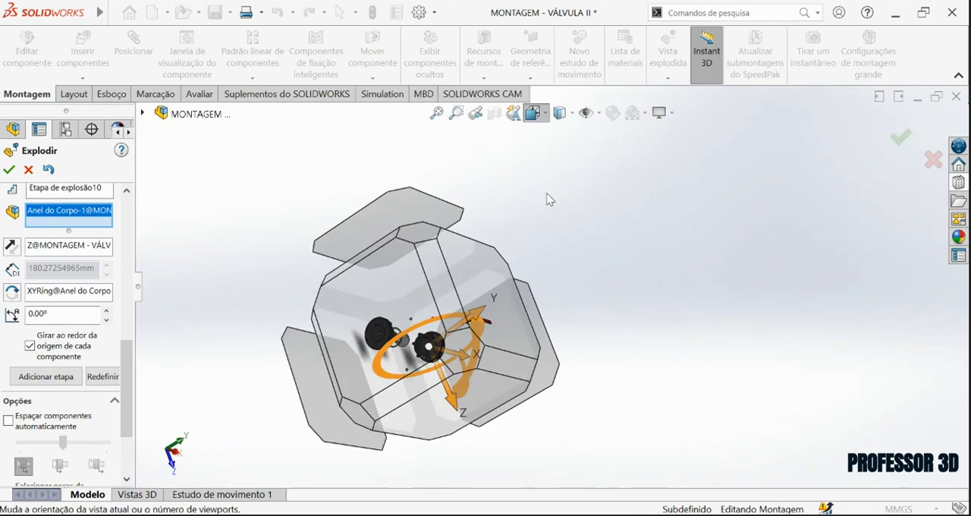
click(537, 116)
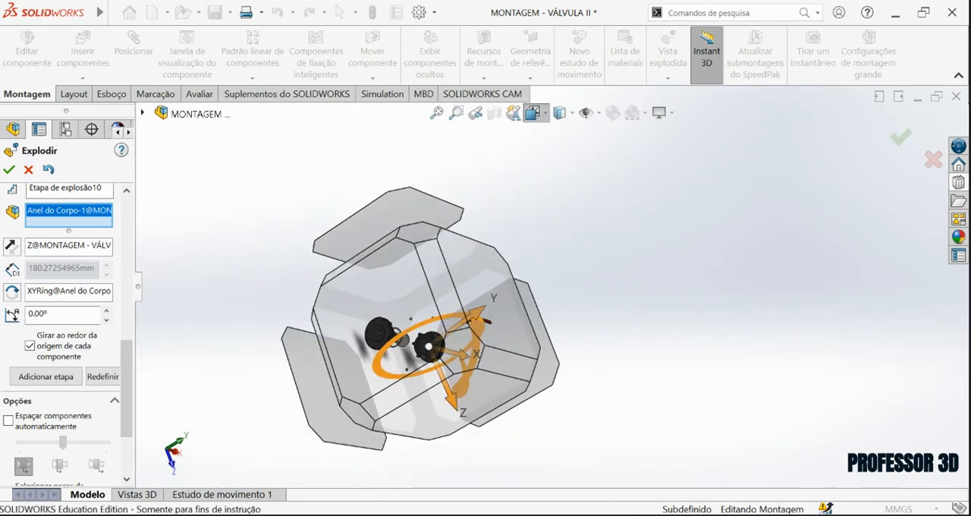
click(552, 158)
drag(628, 289, 560, 292)
click(565, 117)
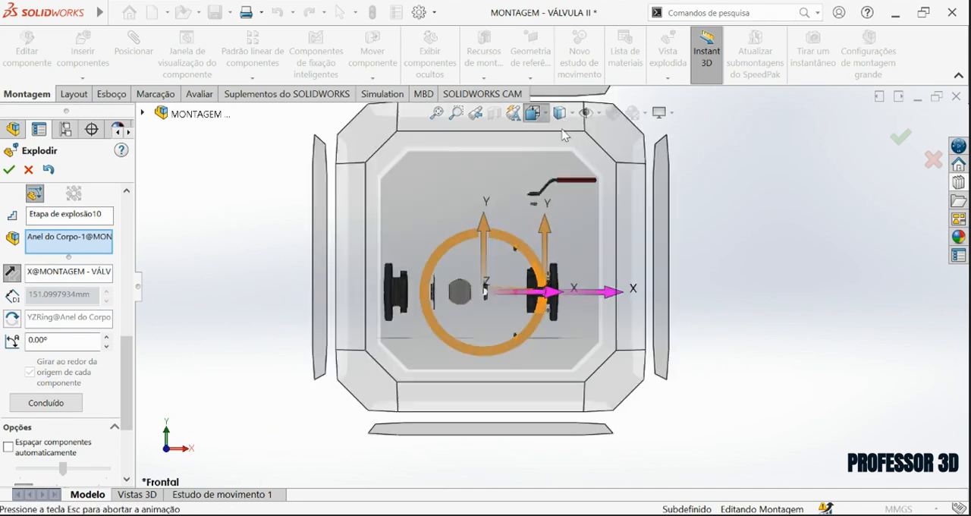
click(676, 162)
scroll(562, 317, down, 3)
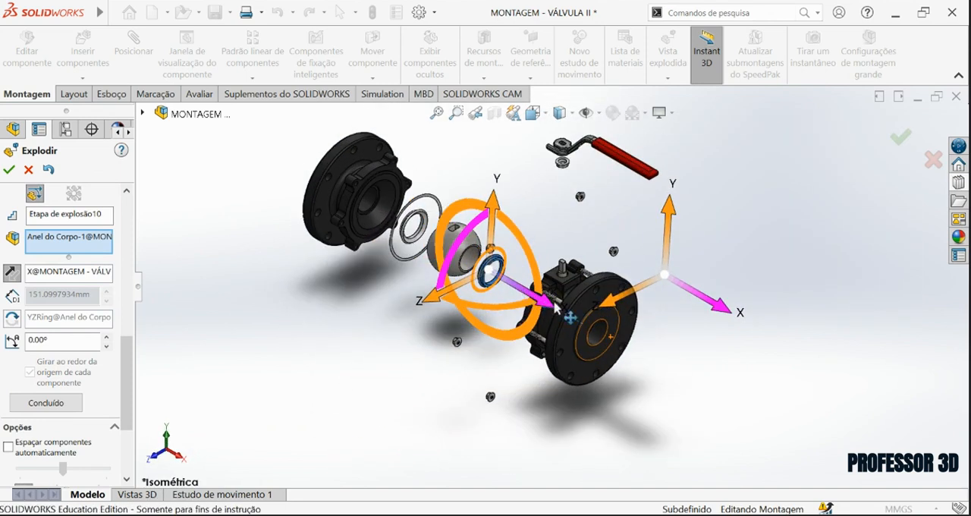
click(47, 403)
scroll(403, 364, down, 5)
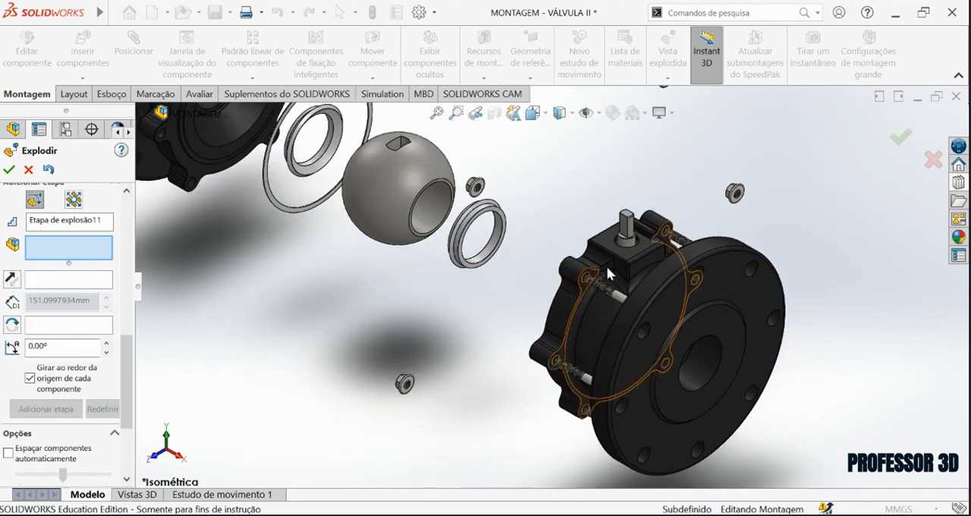
Select the stem Eixo inside Corpo as the component of a new explode step.
middle_drag(622, 242, 658, 248)
scroll(607, 246, down, 3)
click(584, 237)
scroll(556, 259, down, 3)
middle_drag(544, 263, 590, 212)
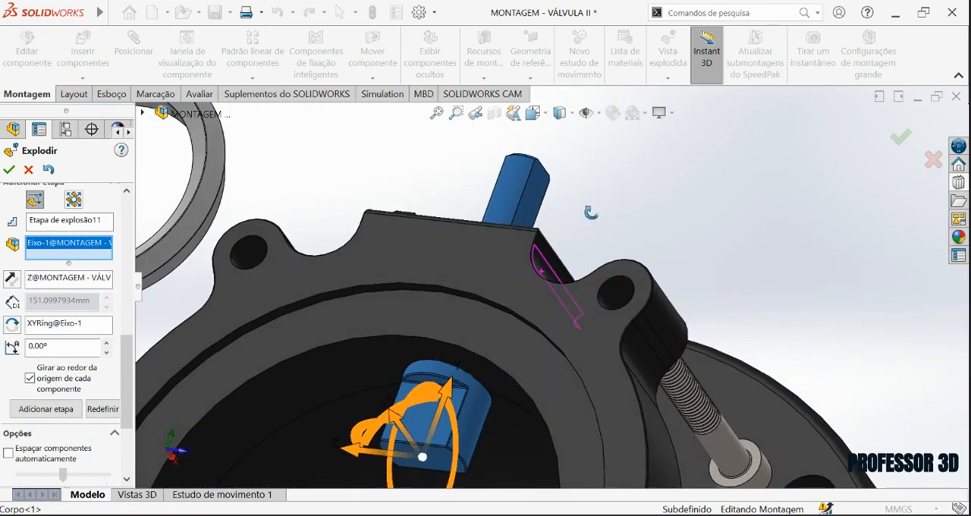
scroll(539, 309, up, 2)
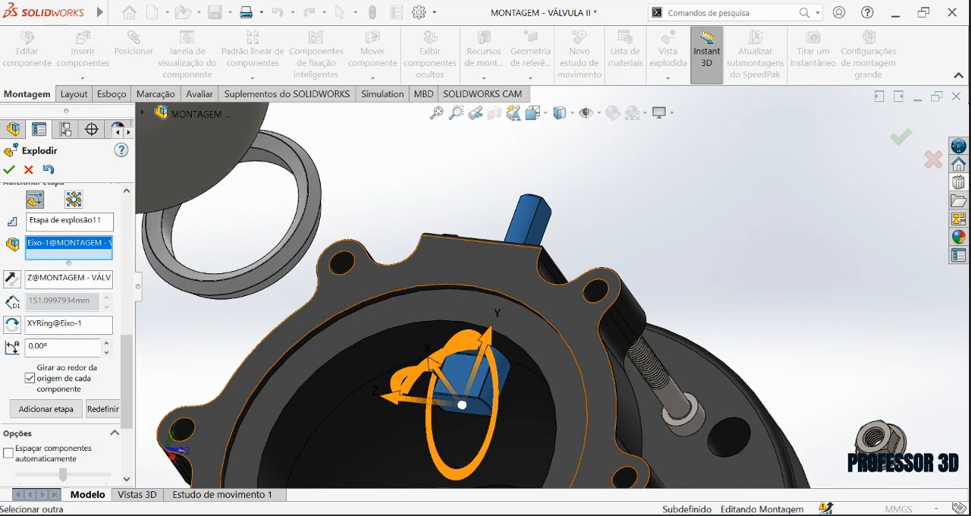
scroll(561, 297, up, 3)
middle_drag(530, 336, 463, 384)
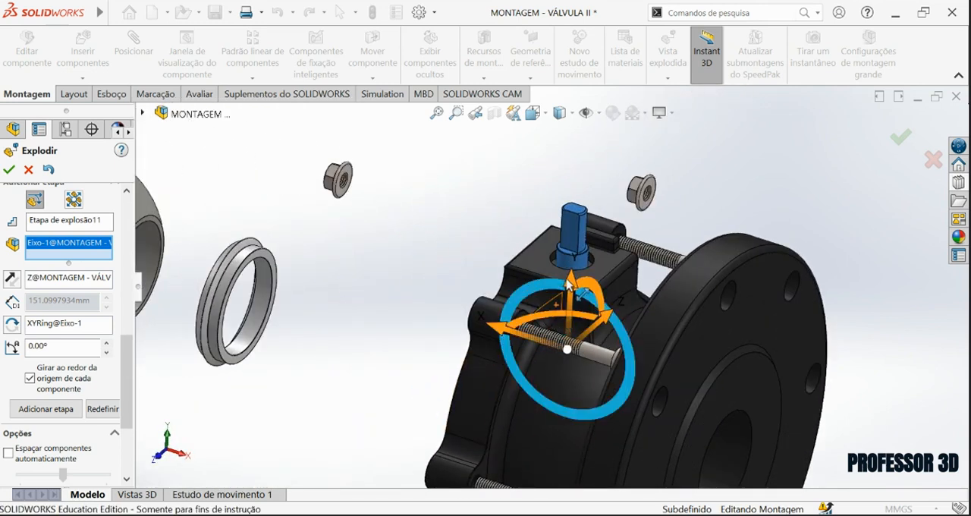
Move the stem Eixo about 41 mm down along Y inside Corpo.
drag(571, 281, 570, 299)
drag(571, 346, 569, 362)
middle_drag(569, 362, 631, 327)
Add the ring Anel inferior to the current explode step together with Eixo and return to the isometric view.
scroll(431, 398, down, 3)
drag(373, 404, 373, 417)
scroll(462, 250, down, 2)
middle_drag(462, 250, 480, 226)
click(478, 218)
scroll(471, 243, up, 1)
scroll(440, 329, down, 2)
middle_drag(440, 328, 377, 240)
scroll(499, 327, up, 8)
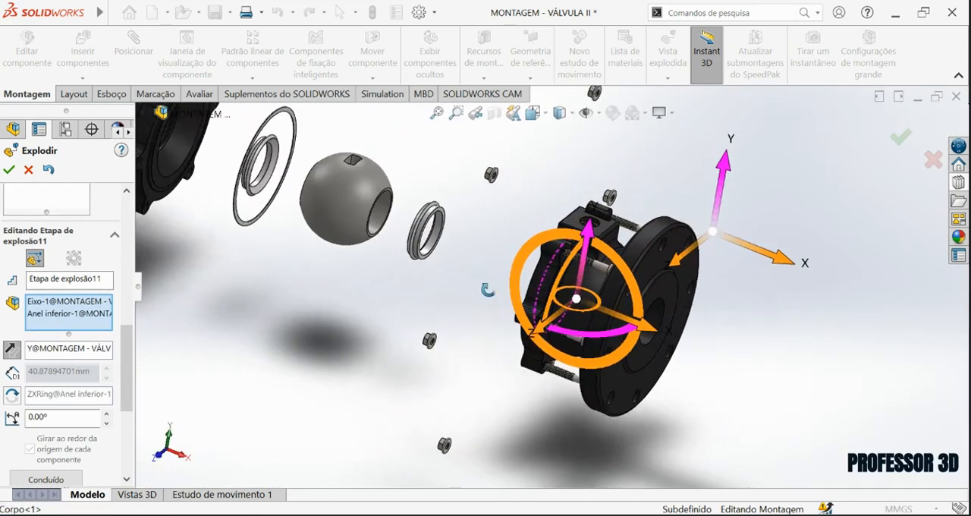
click(540, 114)
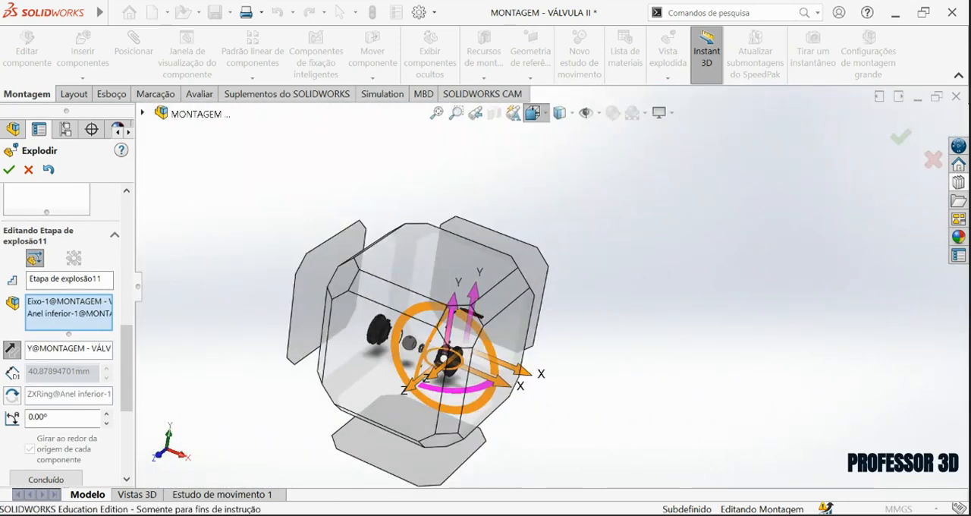
click(611, 160)
scroll(575, 314, down, 2)
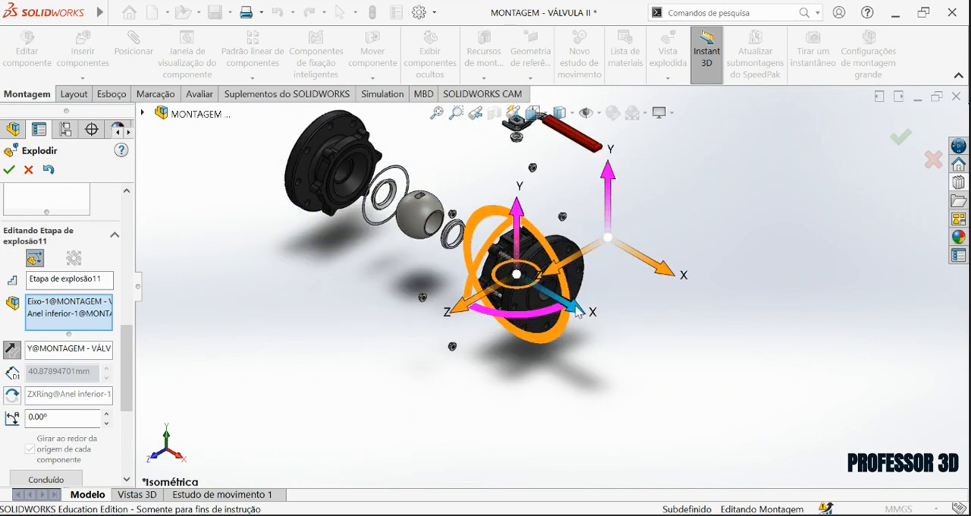
Pull Eixo and Anel inferior about 56 mm along X out of Corpo and complete the explode step.
click(576, 310)
scroll(541, 285, down, 3)
drag(537, 282, 518, 272)
scroll(518, 271, up, 2)
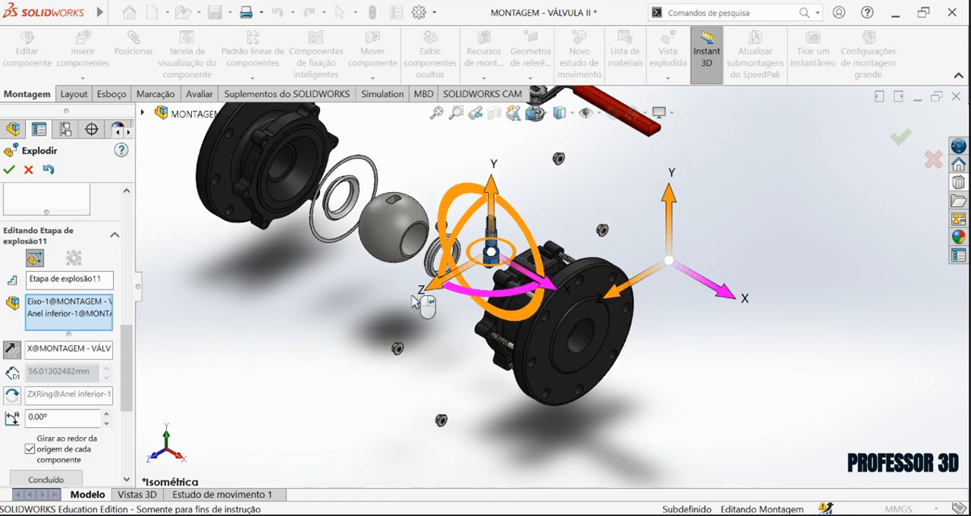
click(47, 480)
Add an explode step raising Anel inferior and Eixo together about 45 mm along Y.
scroll(479, 317, down, 4)
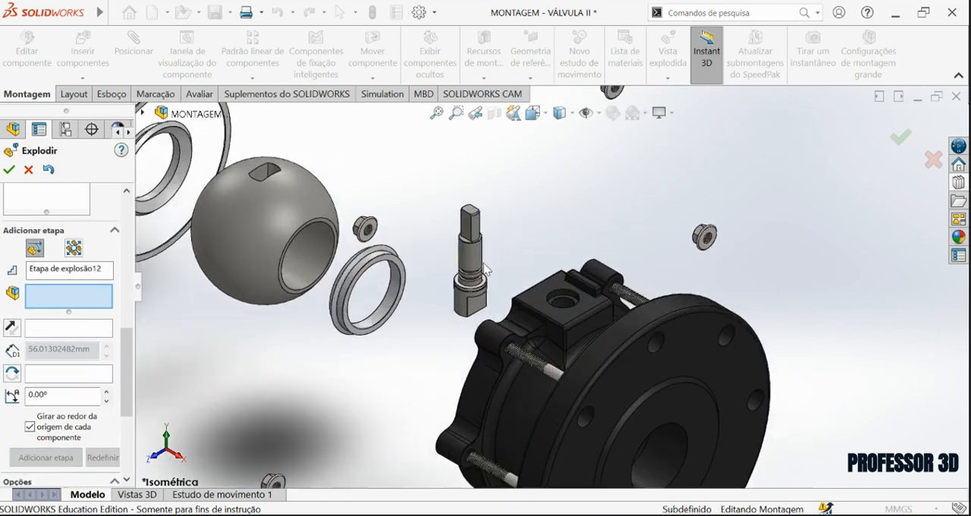
click(479, 317)
click(479, 198)
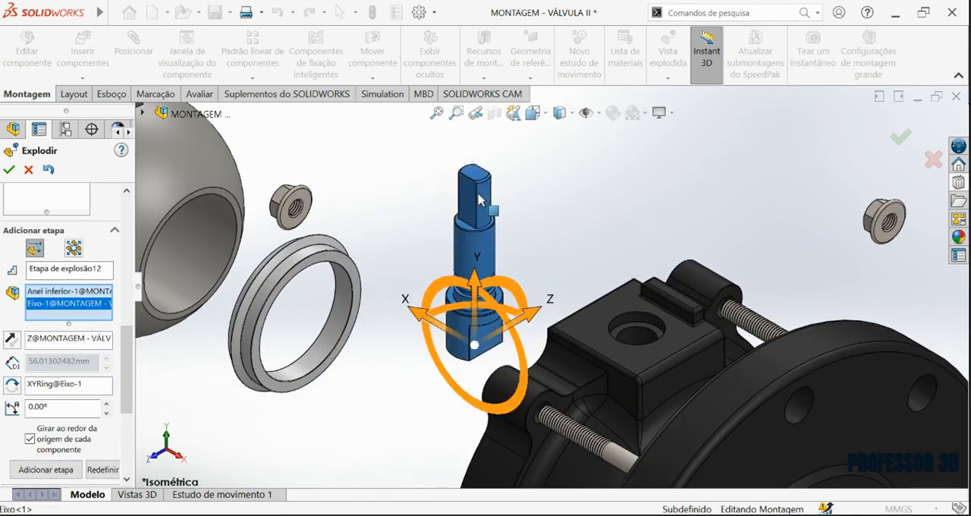
drag(472, 287, 497, 114)
scroll(522, 215, up, 6)
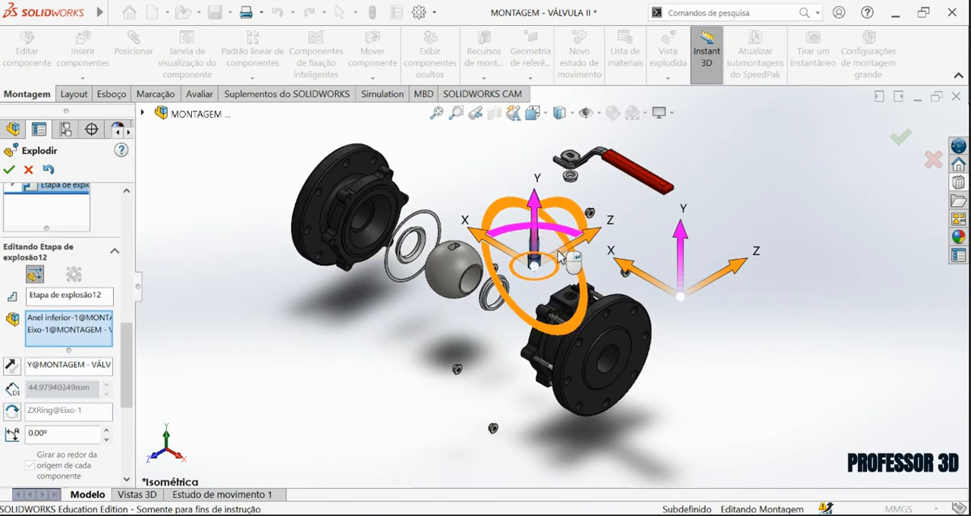
drag(130, 379, 129, 440)
click(60, 294)
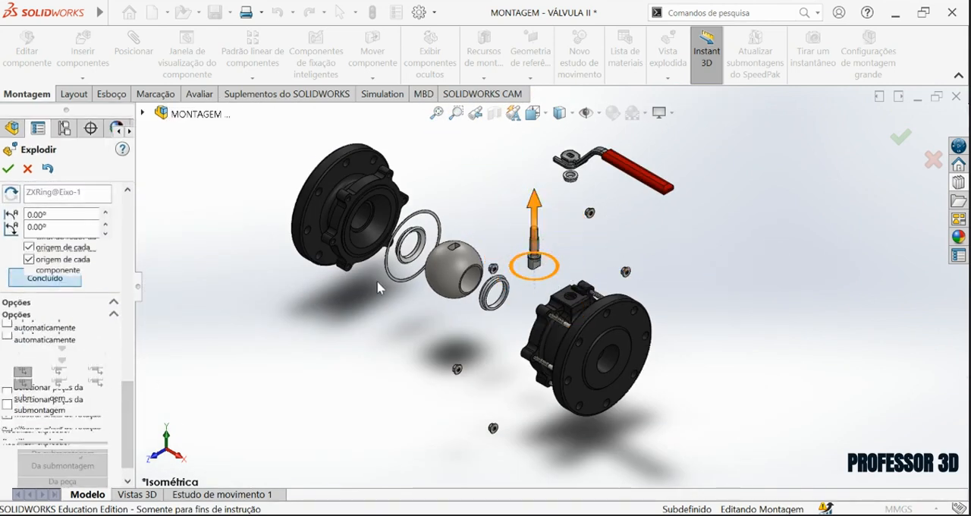
Add an explode step lifting Anel inferior alone about 59 mm along Y above the stem Eixo.
scroll(541, 257, down, 7)
click(529, 260)
scroll(529, 259, up, 5)
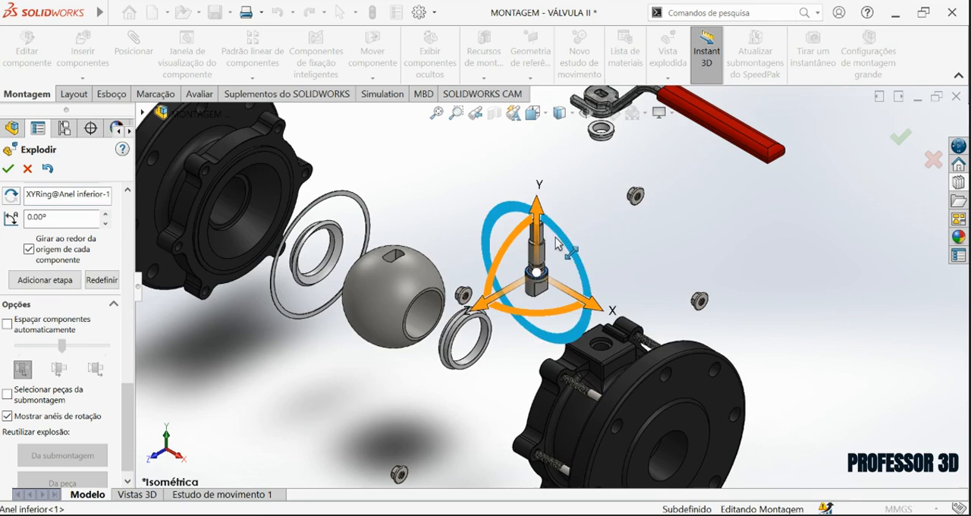
drag(535, 190, 537, 152)
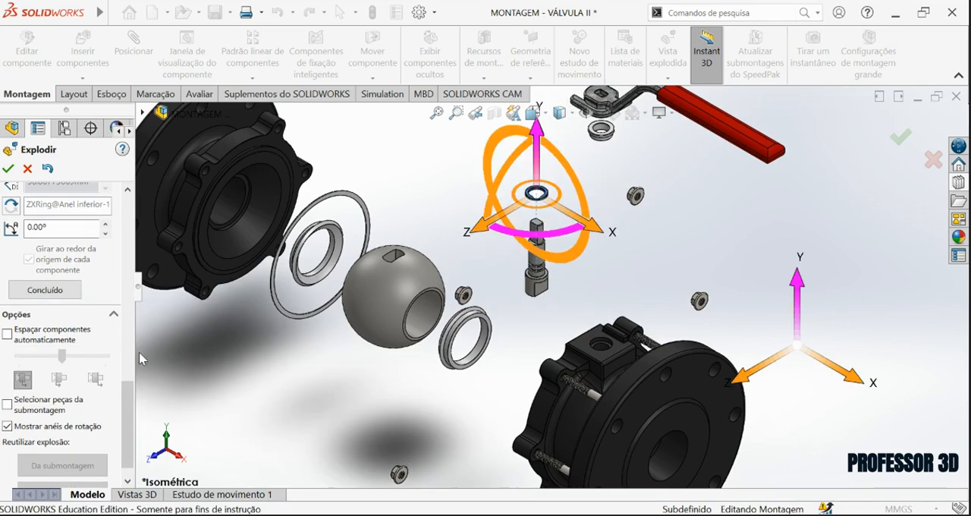
click(63, 294)
Start a radial explode step and select the first three socket head cap screws on Corpo as its components.
scroll(554, 279, up, 4)
scroll(629, 360, down, 5)
middle_drag(582, 312, 142, 361)
drag(123, 393, 132, 310)
scroll(554, 330, up, 5)
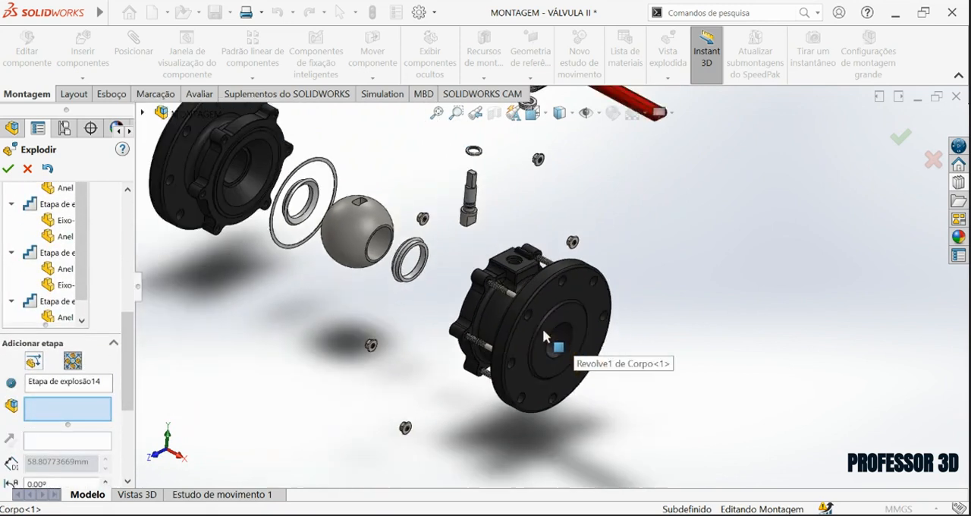
scroll(535, 319, down, 5)
click(527, 309)
scroll(506, 362, down, 5)
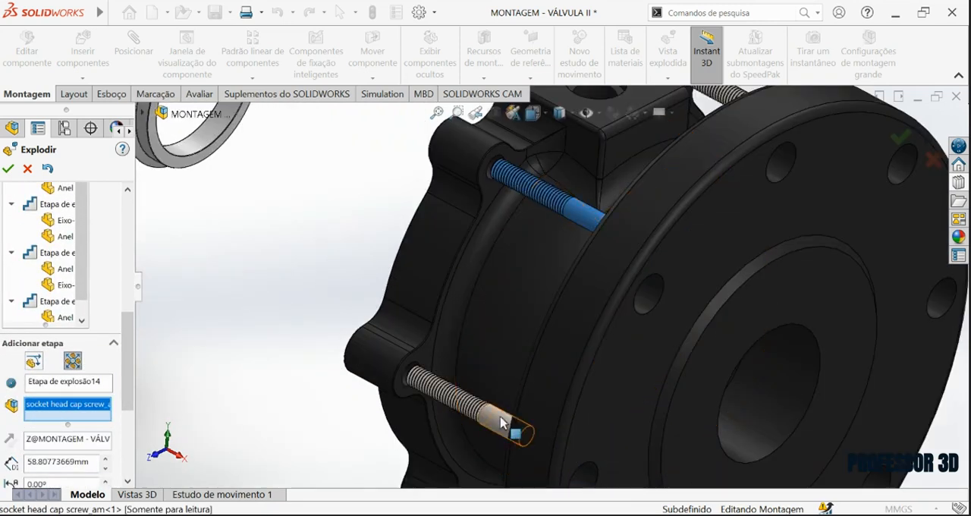
click(501, 418)
scroll(507, 425, up, 5)
scroll(523, 440, down, 4)
click(522, 375)
Add the remaining three socket head cap screws around Corpo to the radial explode step.
middle_drag(679, 183, 605, 242)
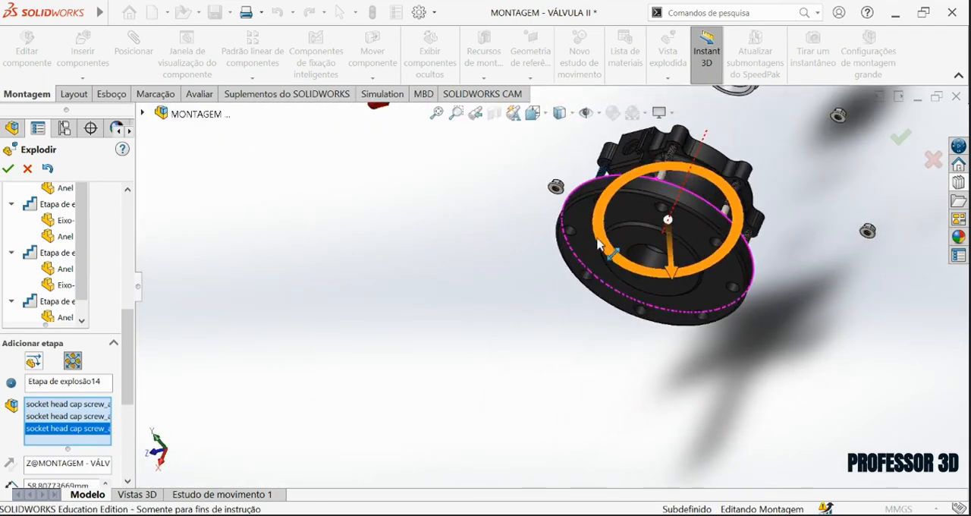
scroll(610, 259, down, 6)
click(609, 260)
scroll(622, 269, up, 4)
middle_drag(674, 300, 422, 248)
scroll(418, 246, down, 2)
click(326, 202)
click(418, 307)
scroll(426, 344, up, 6)
middle_drag(426, 344, 441, 287)
scroll(441, 293, up, 3)
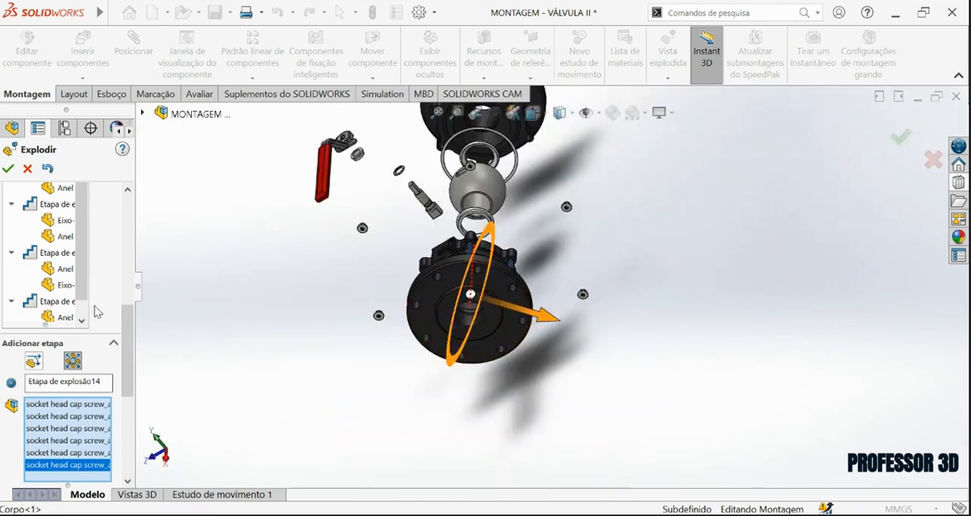
Spread the six selected screws radially about 64 mm outward from the valve axis and complete the explode step.
click(535, 114)
click(581, 158)
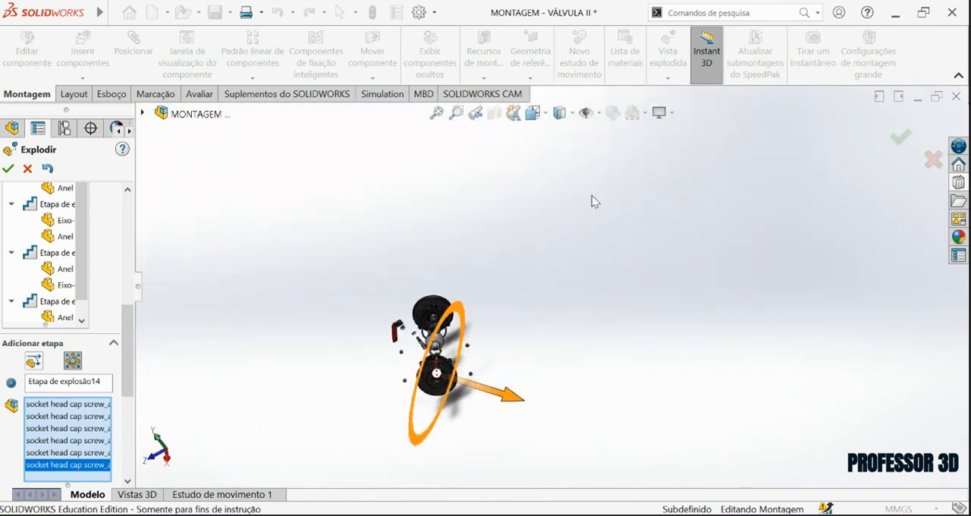
drag(598, 327, 579, 347)
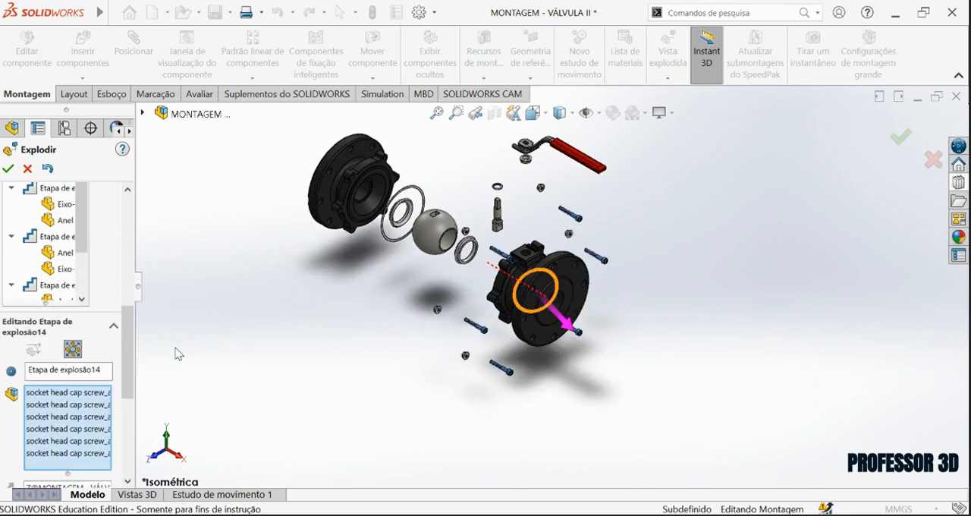
scroll(61, 334, down, 5)
click(61, 328)
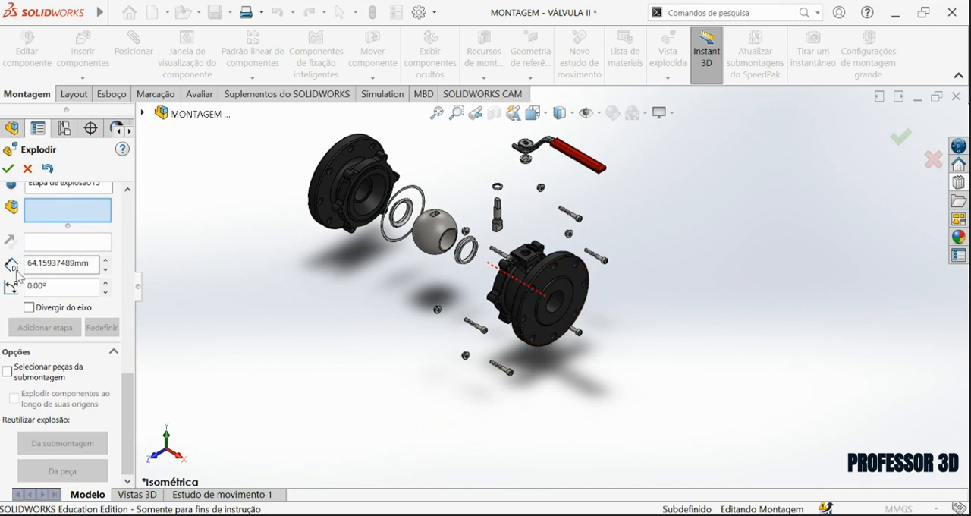
Add a regular explode step moving Corpo about 197 mm along X and accept the exploded view.
scroll(123, 410, up, 3)
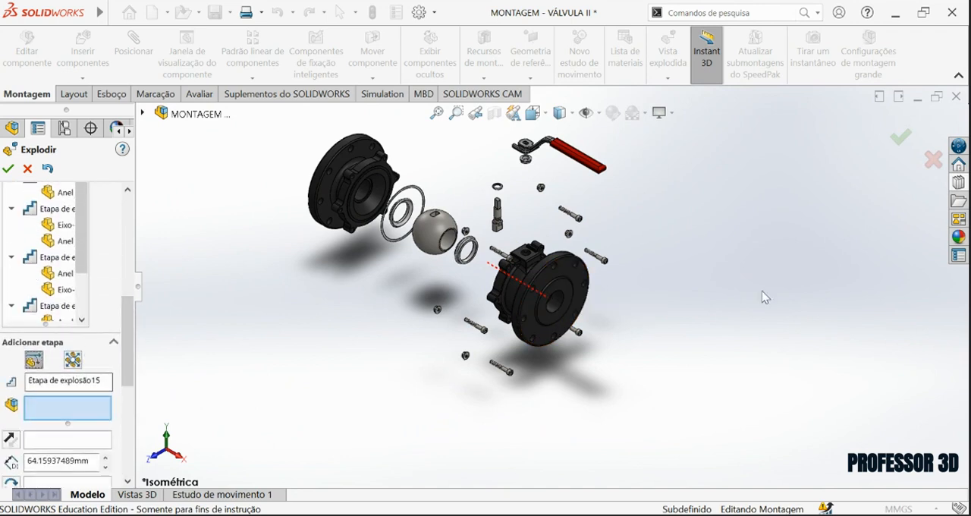
click(563, 300)
drag(575, 323, 681, 368)
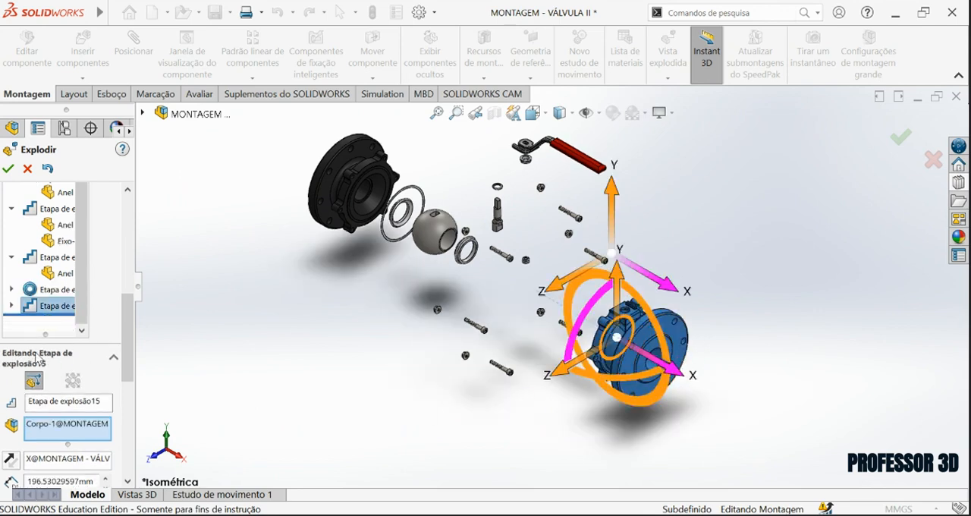
scroll(72, 379, down, 3)
click(74, 363)
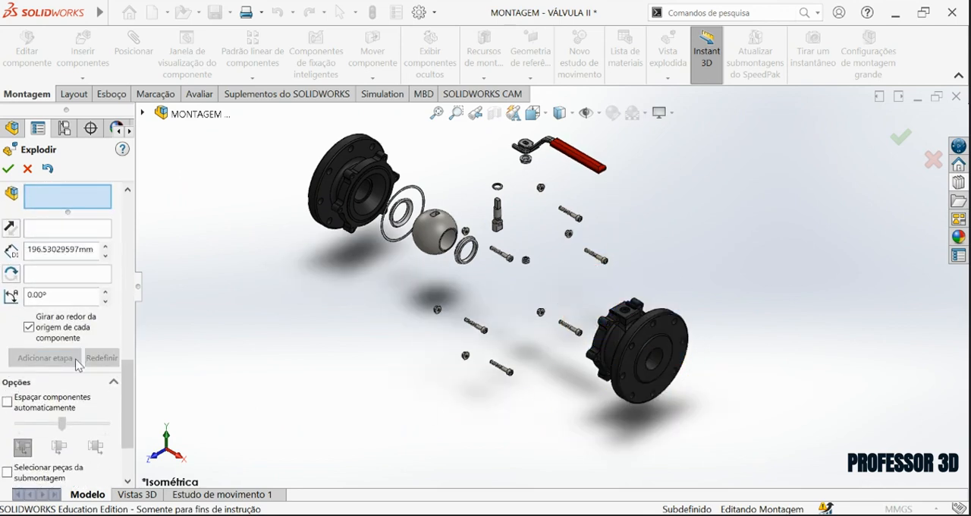
click(8, 168)
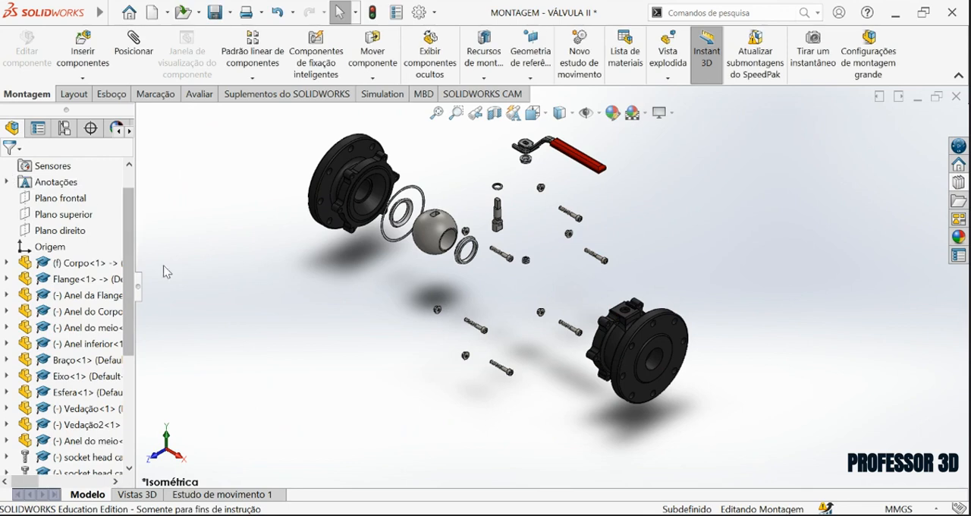
Open Vista explodida1 of the default configuration for editing, review its explode steps and close it.
scroll(53, 208, up, 1)
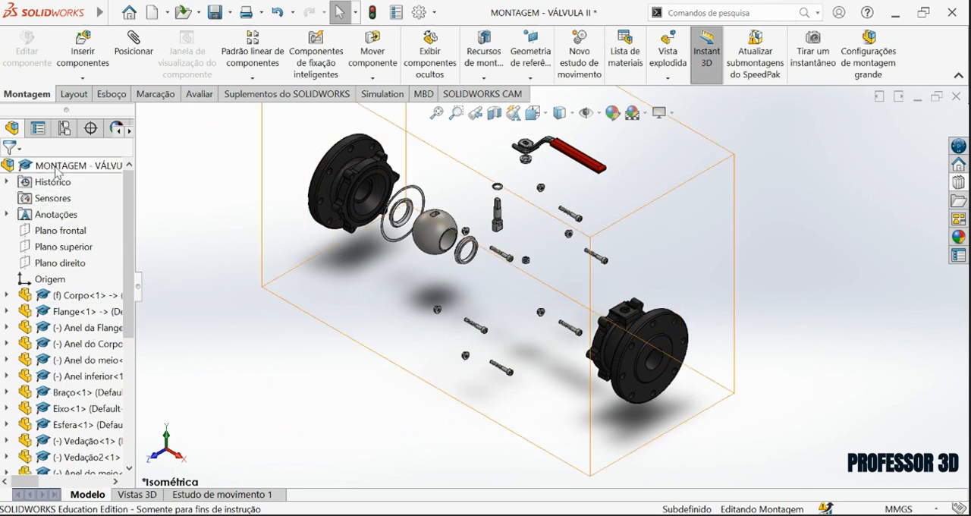
click(65, 129)
click(23, 190)
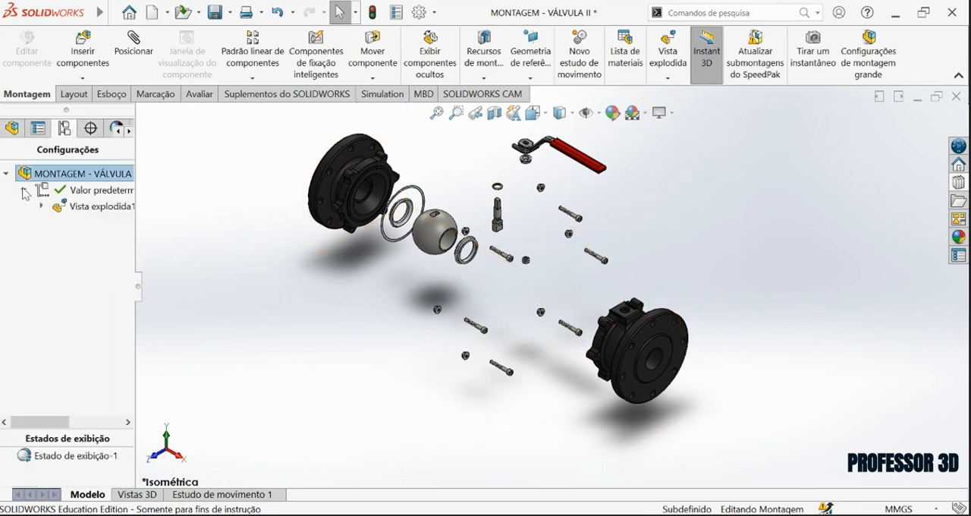
click(72, 209)
right_click(74, 209)
click(141, 294)
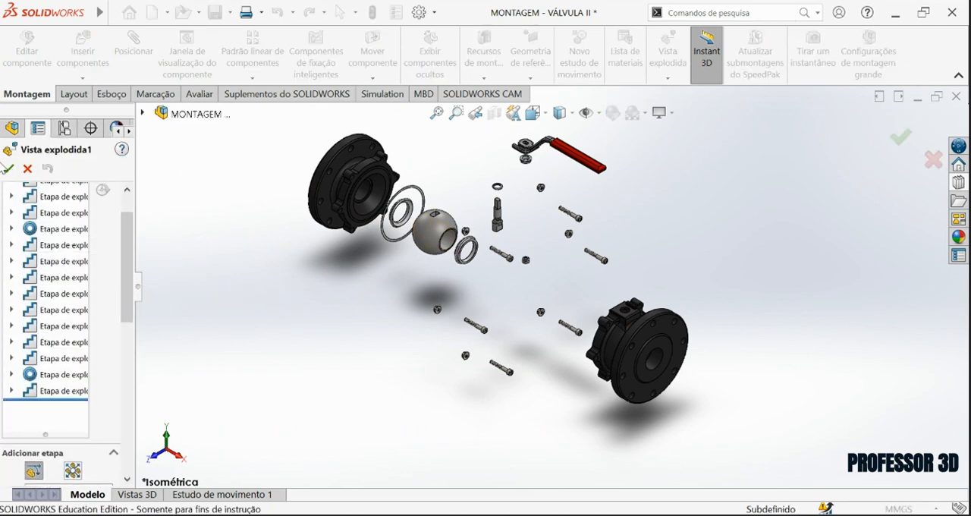
click(8, 169)
Play the animation of the assembly's exploded view and close the animation controller.
click(43, 169)
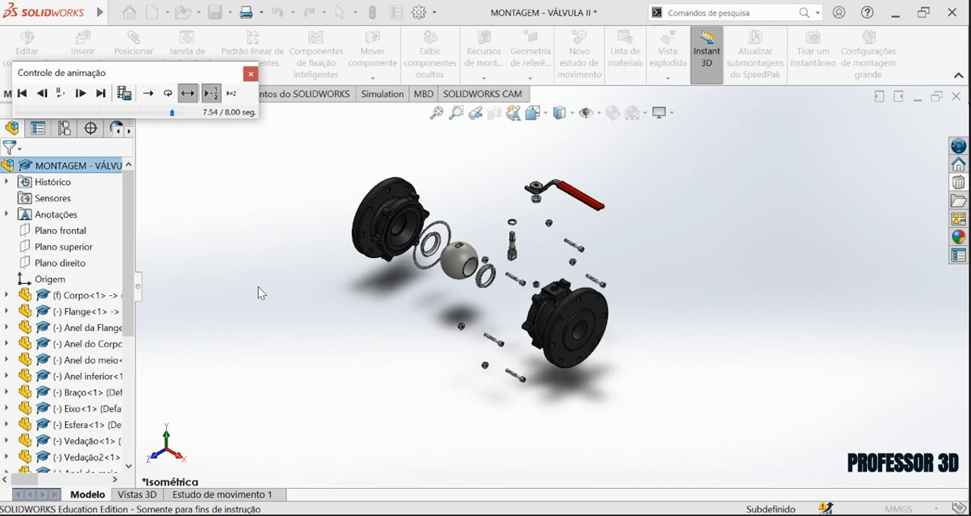
click(62, 94)
click(250, 74)
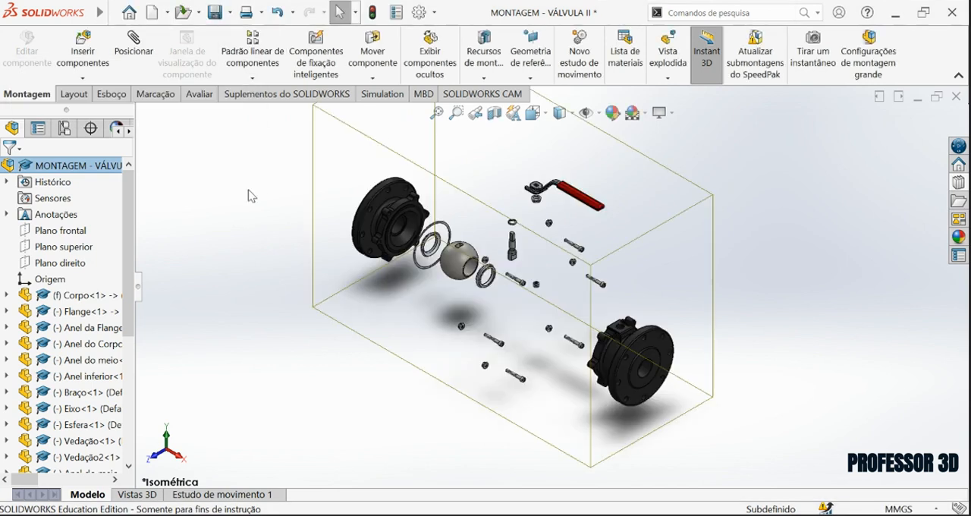
Collapse the exploded view and examine the assembled valve around its handle and flange bolts.
click(158, 210)
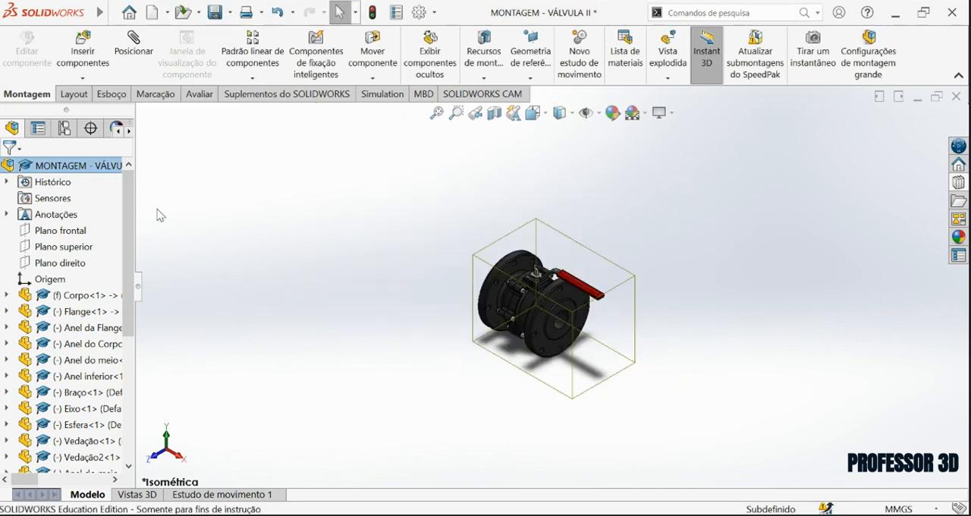
scroll(469, 277, down, 3)
click(884, 272)
scroll(528, 270, down, 1)
scroll(527, 268, down, 2)
middle_drag(485, 275, 416, 196)
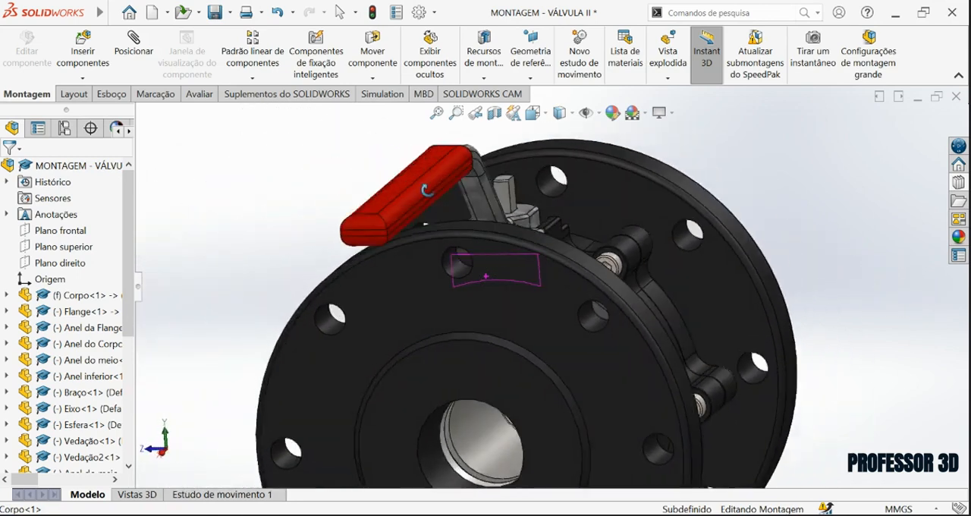
key(ctrl+7)
click(534, 112)
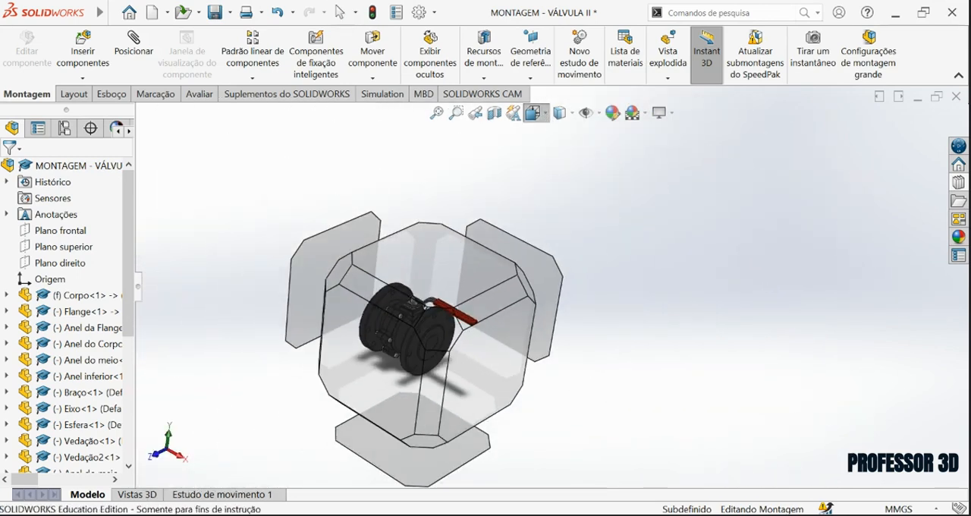